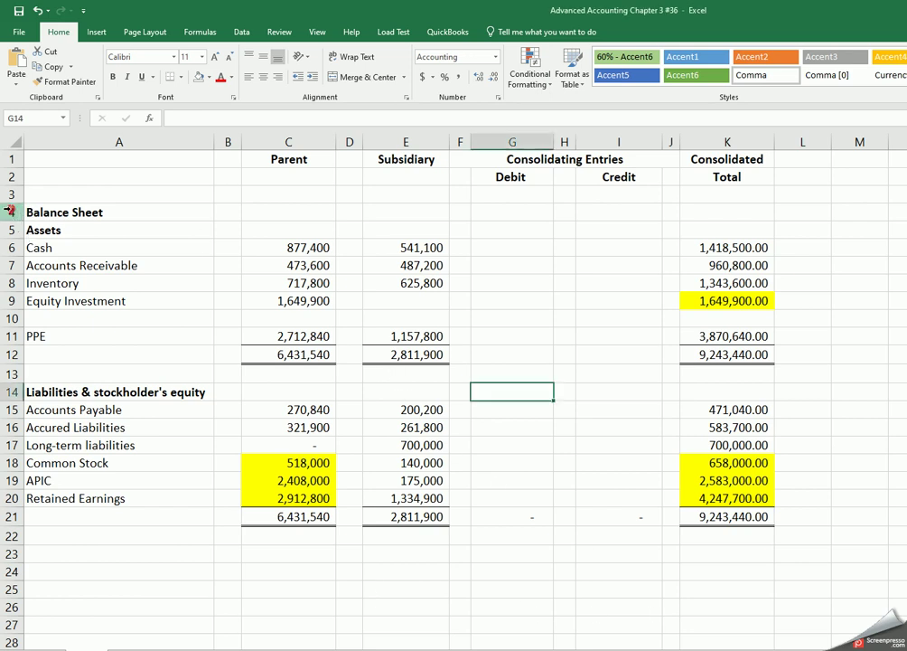
Step: Insert sixteen blank rows (4–19) above the Balance Sheet heading
left_click(10, 214)
left_click_drag(10, 217, 50, 479)
right_click(125, 354)
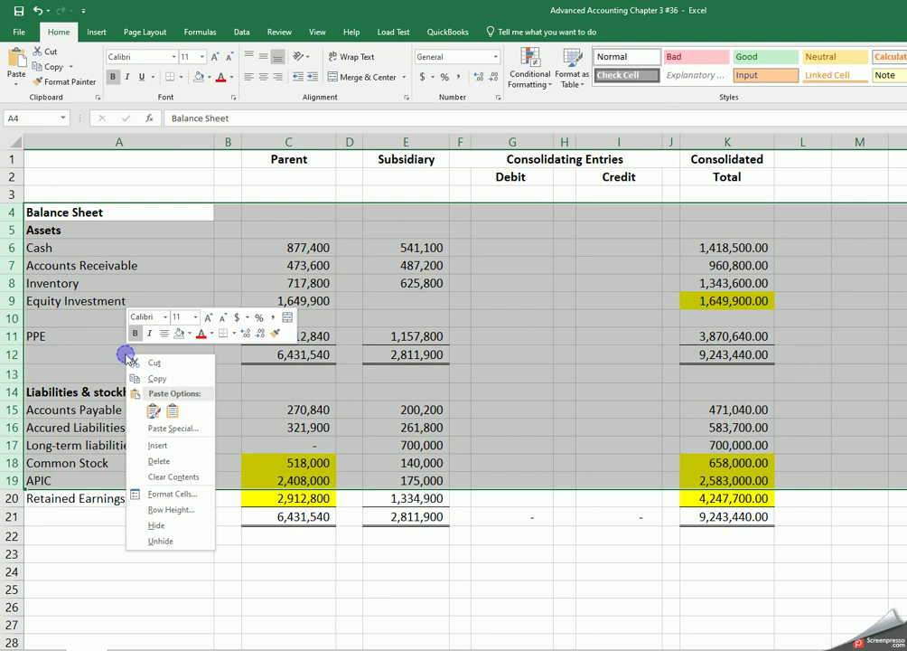
left_click(158, 446)
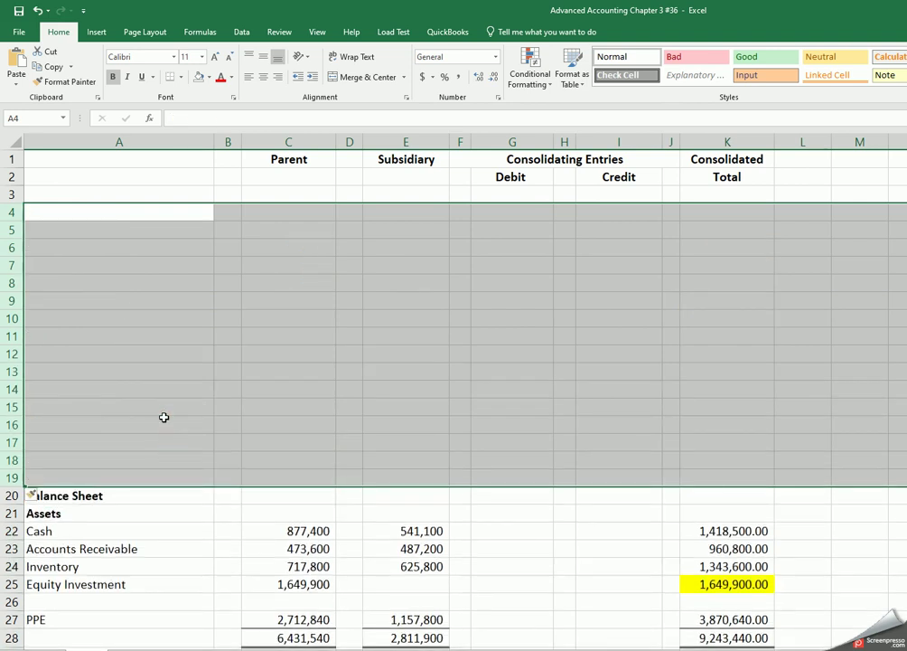
Step: Enter the 'Income Statement' heading in A4 and a plain, non-bold 'Sales' label in A5
left_click(106, 208)
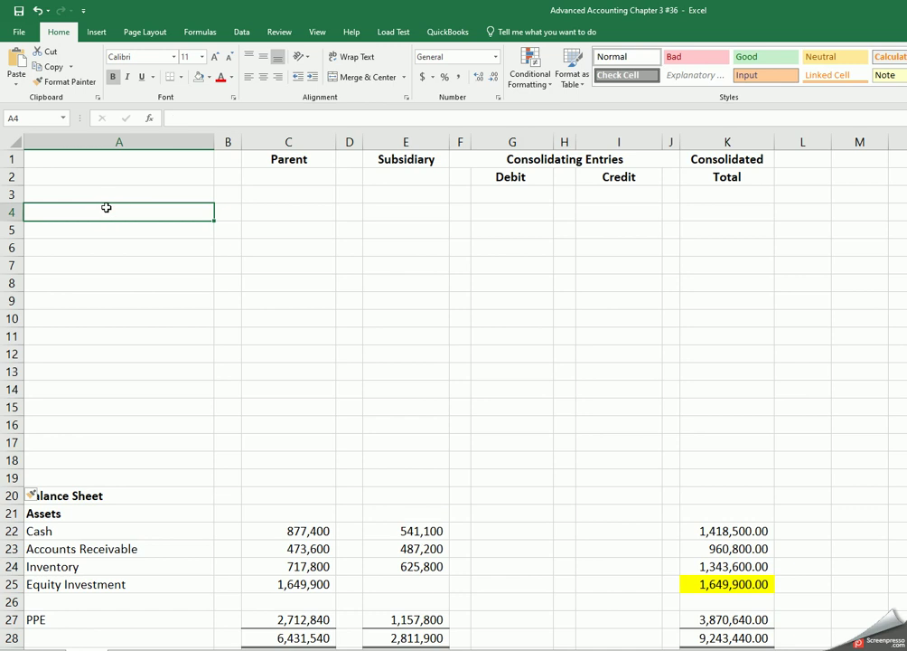
type("Income S")
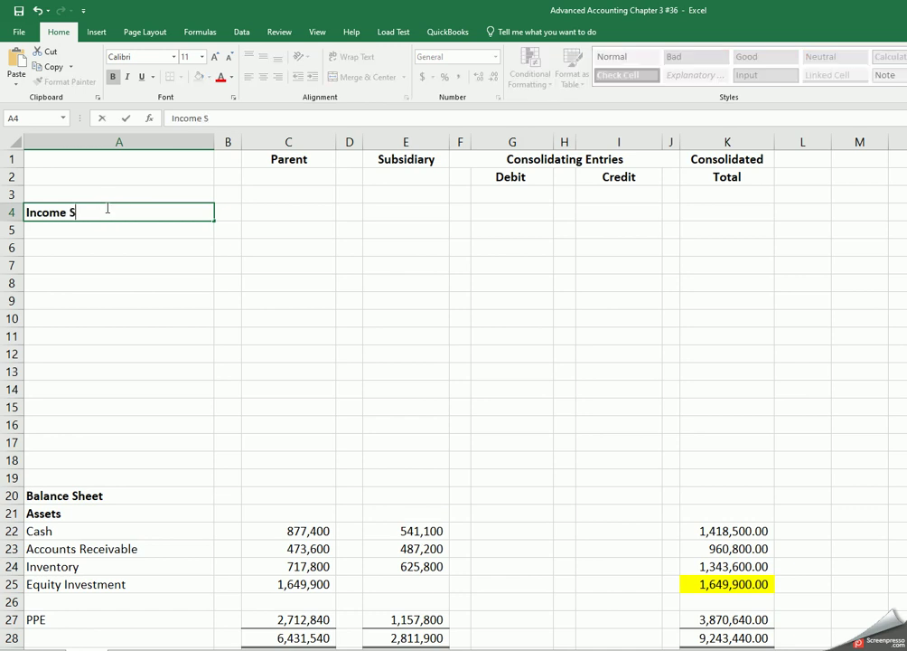
type("tatement")
key("Return")
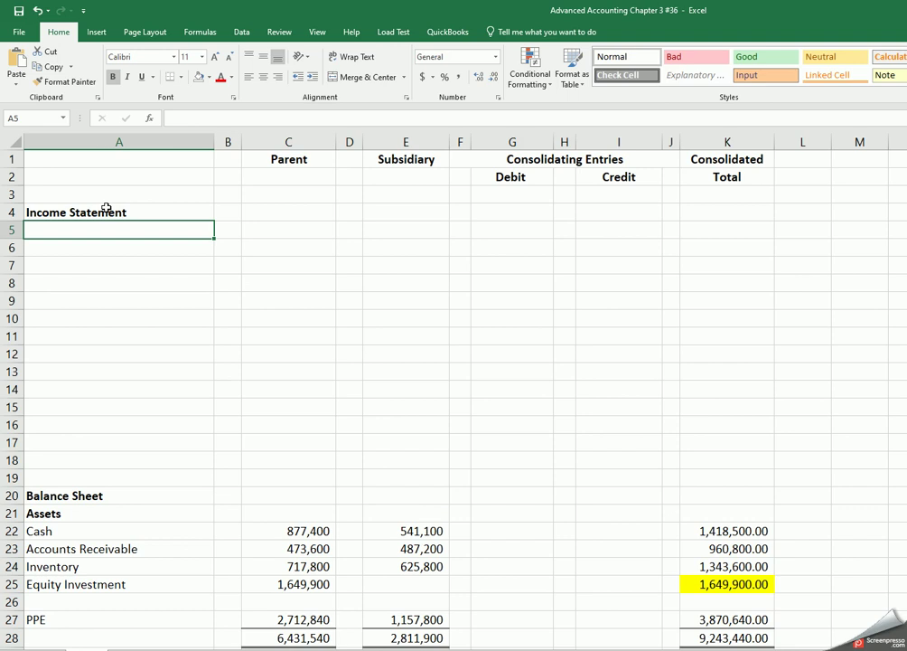
type("Sales")
key("BackSpace")
key("BackSpace")
key("BackSpace")
key("BackSpace")
key("BackSpace")
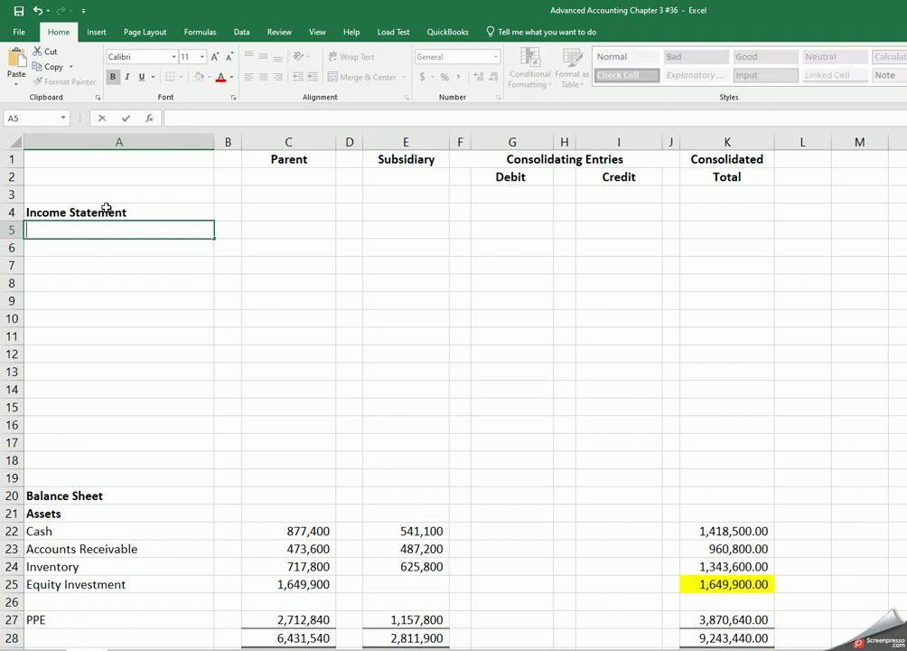
key("Return")
key("Up")
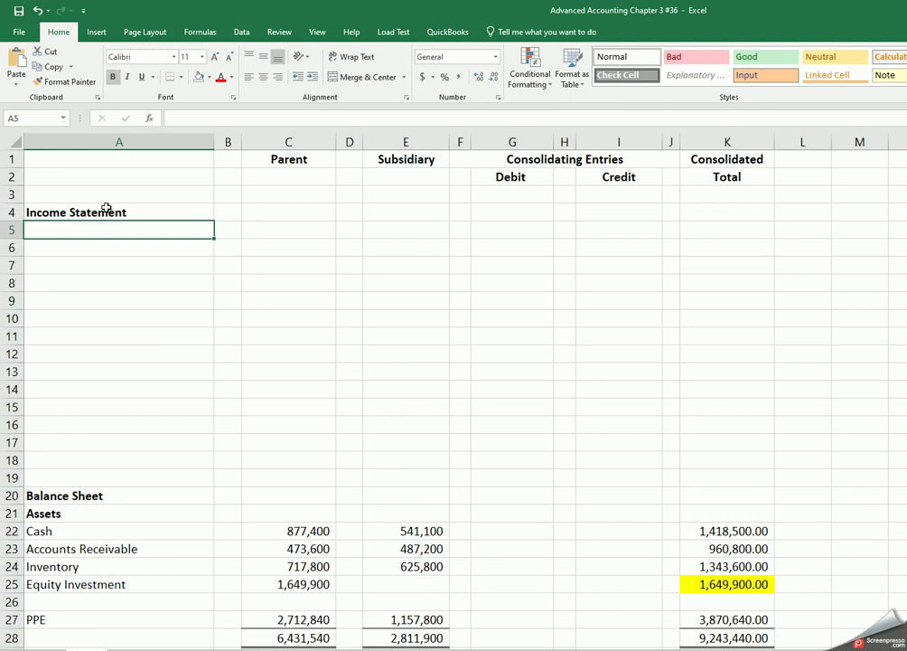
left_click(113, 76)
type("Sales")
key("Return")
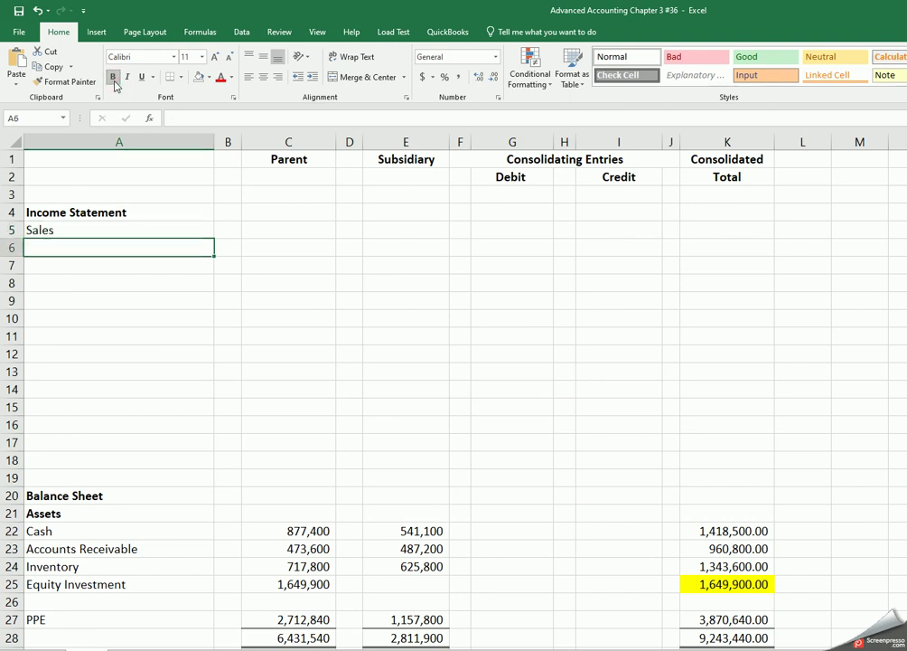
Step: Keep the labels under the heading unbolded and enter 'Cost of Goods Sold' in A6
type("G")
key("BackSpace")
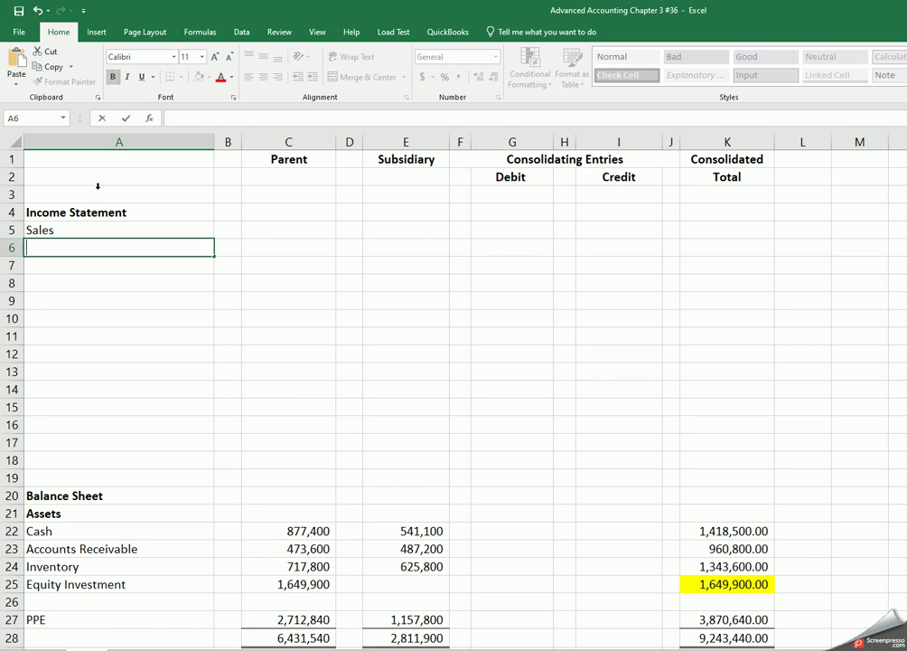
left_click_drag(49, 231, 39, 357)
left_click(114, 78)
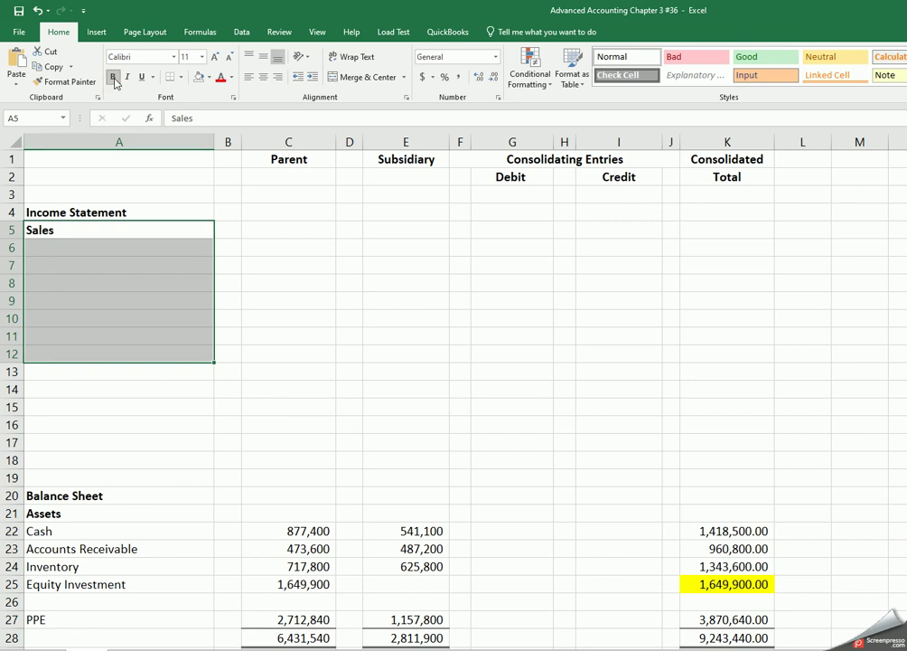
left_click(114, 78)
left_click(60, 246)
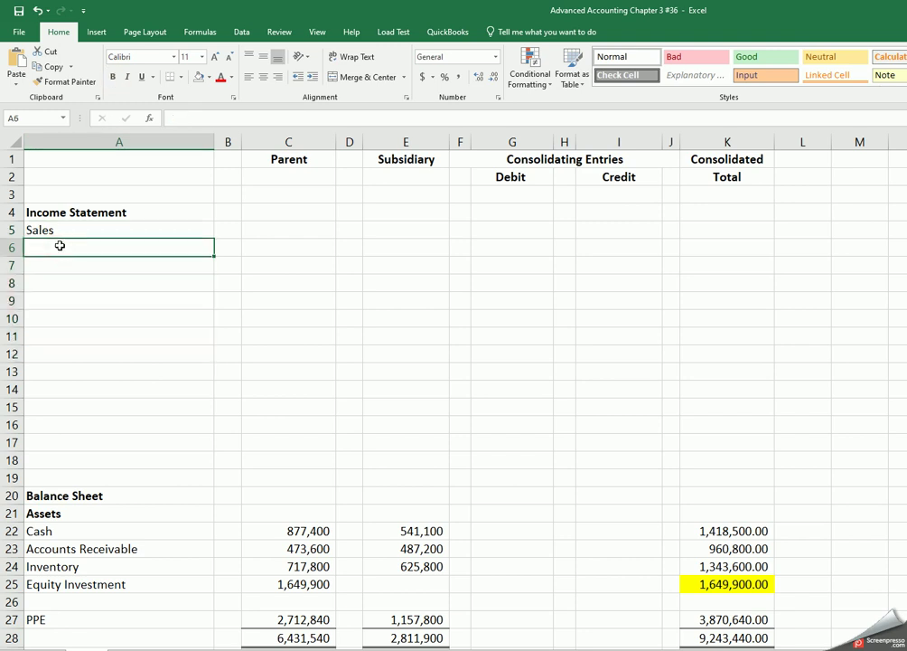
type("Cost")
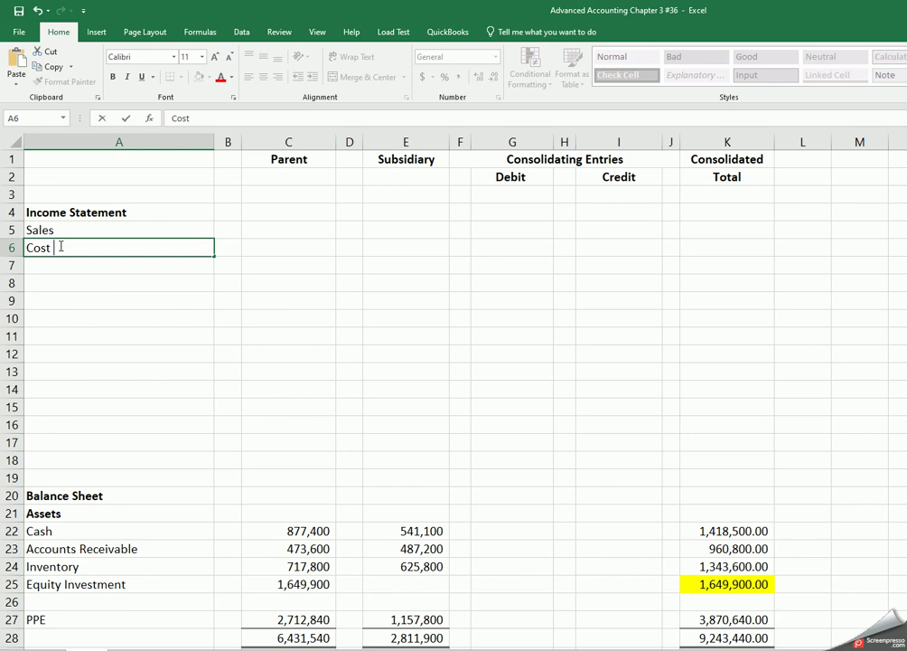
type(" of Goods Sold")
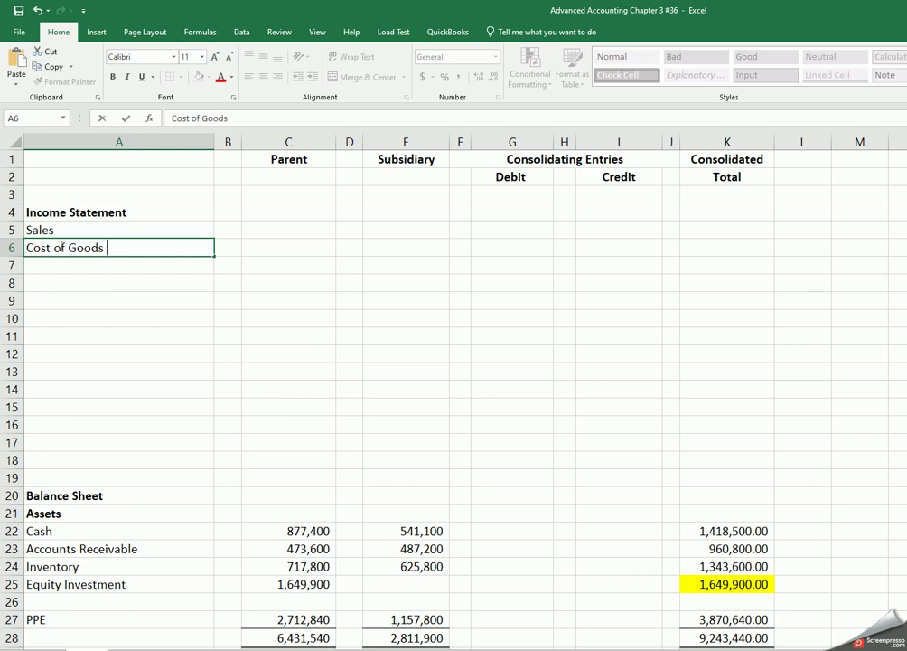
key("Return")
Step: Enter Gross Profit, Equity Income, Operating Expenses and Net Income labels in A7:A10
type("G")
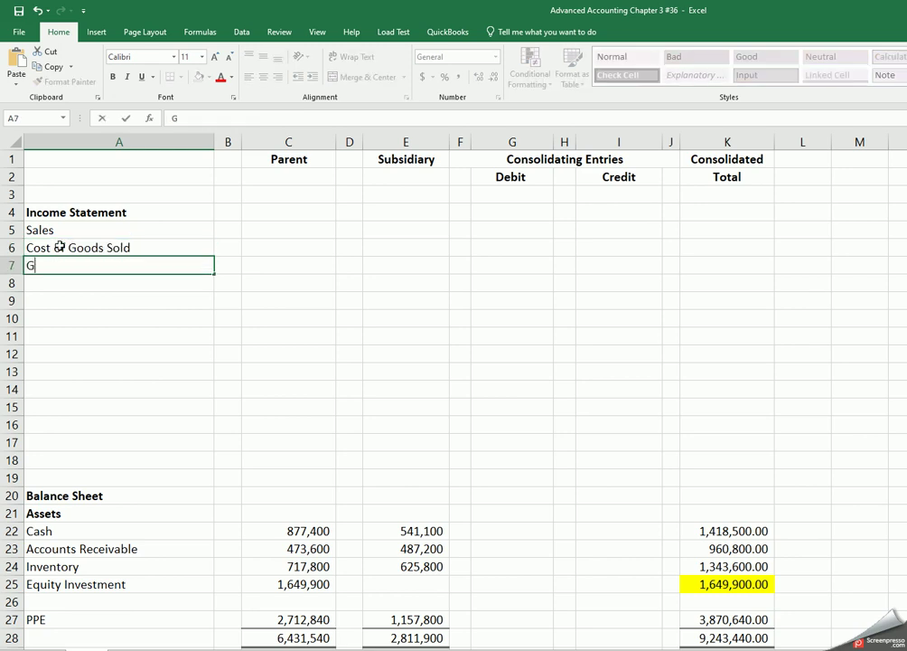
type("ross Profit")
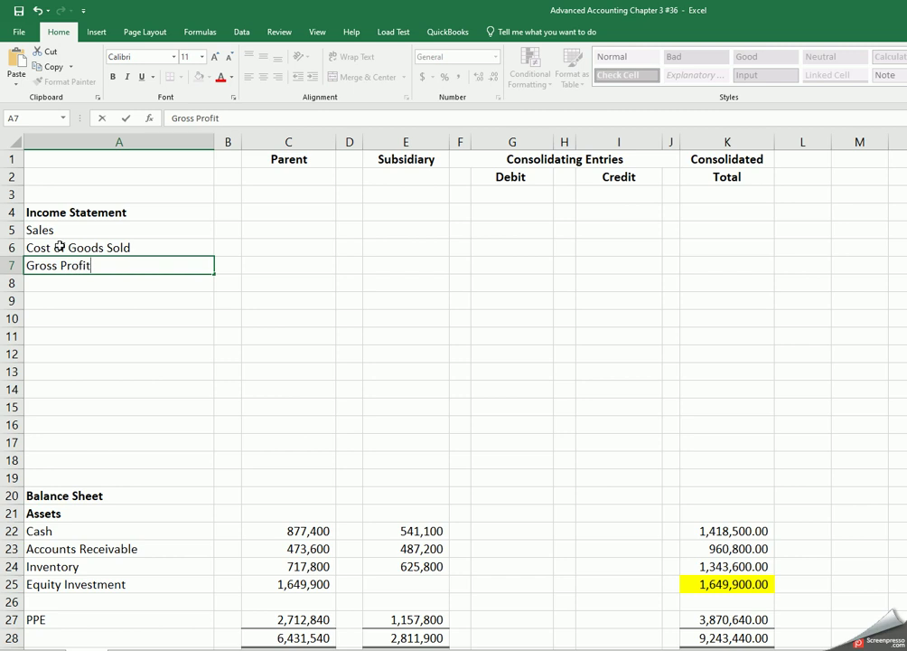
key("Return")
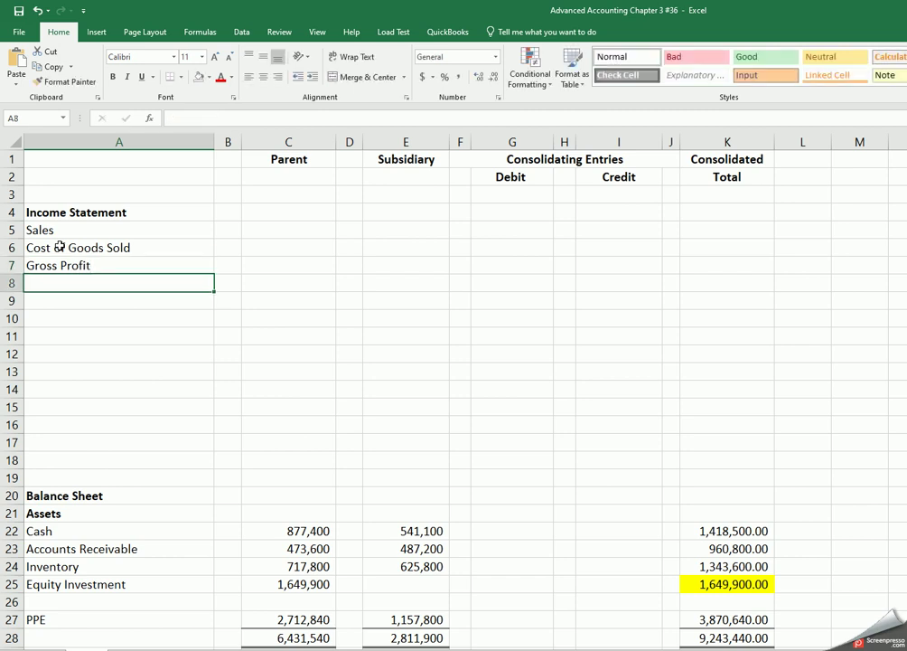
type("Equit")
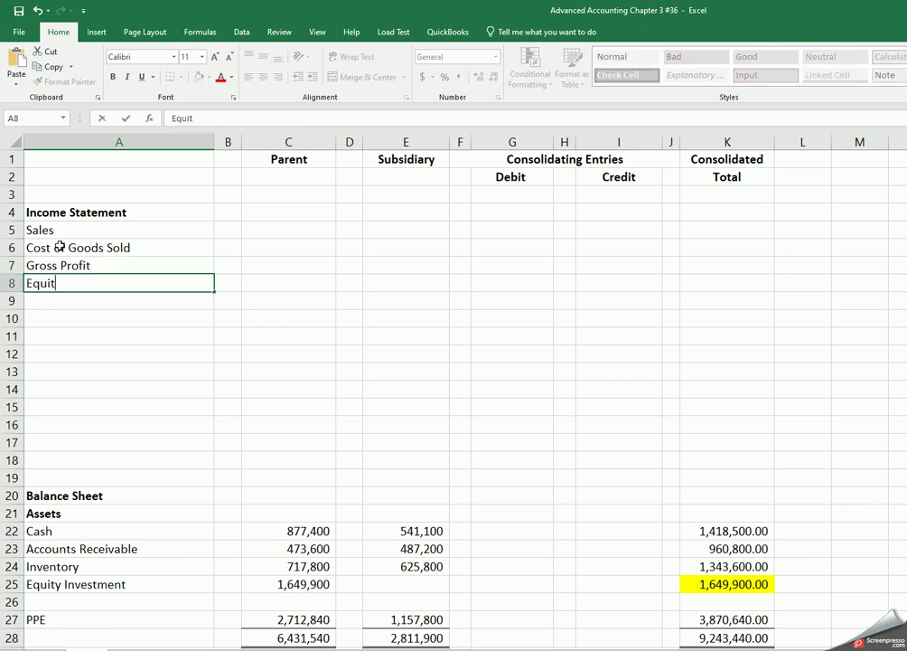
type("y Income")
key("Return")
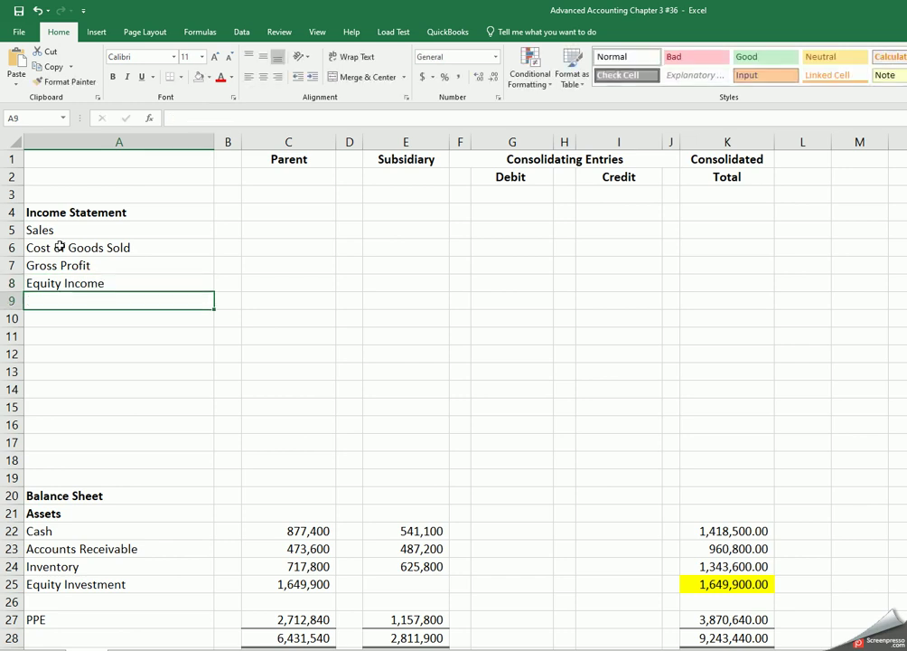
type("Operatin")
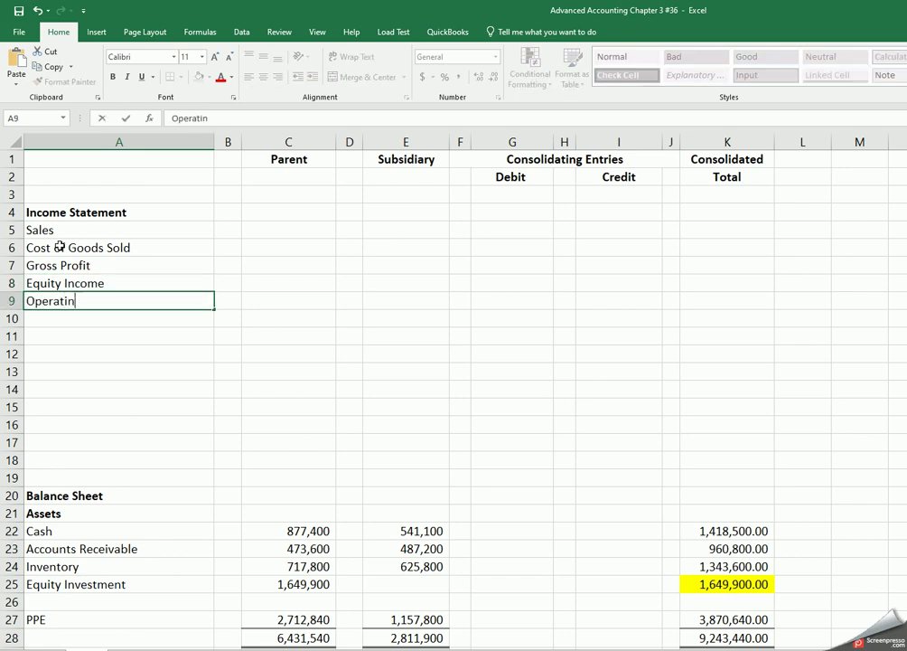
type("g Expenses")
key("Return")
type("Net ")
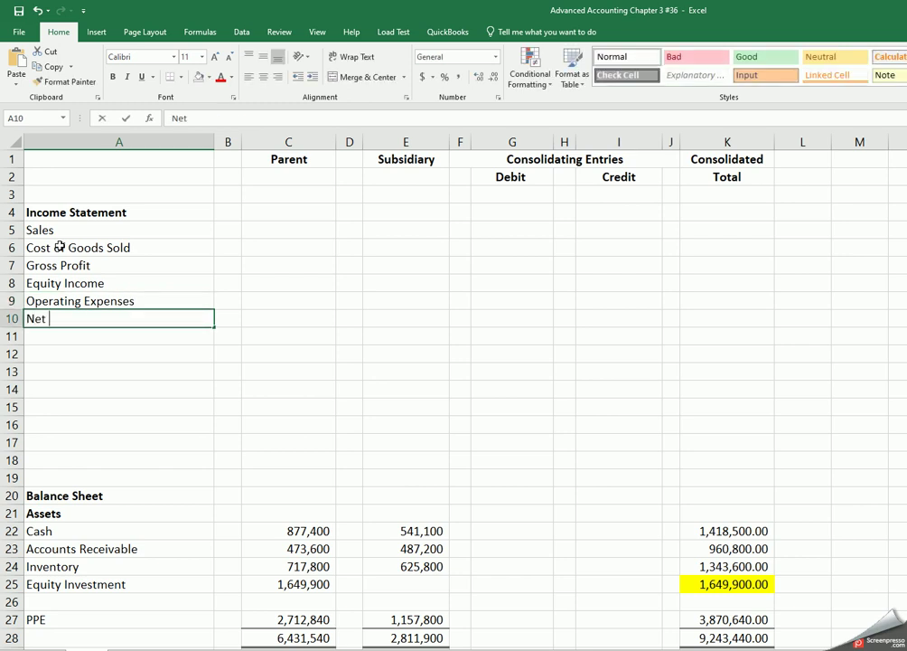
type("Income")
key("Return")
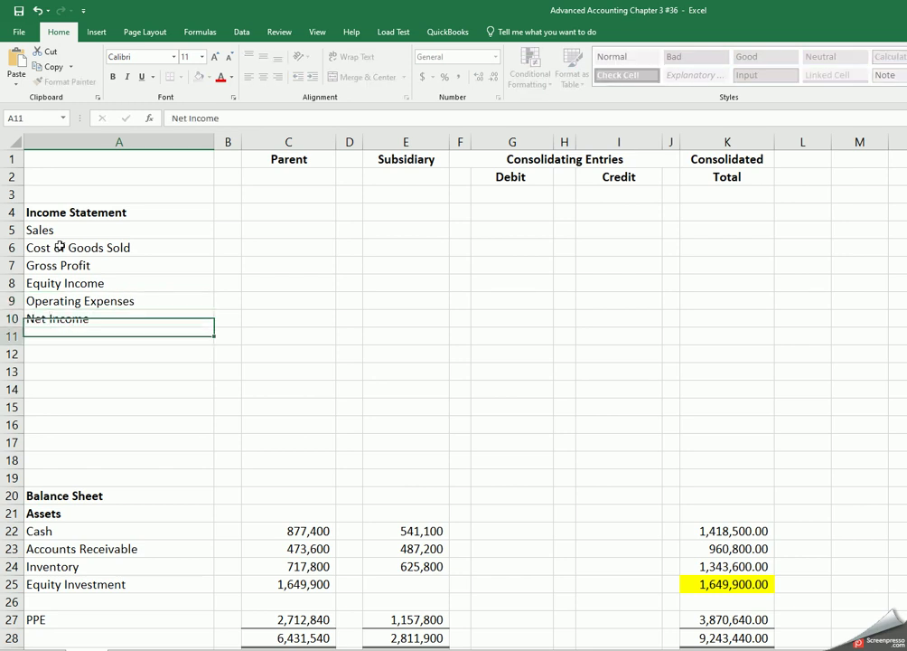
key("Return")
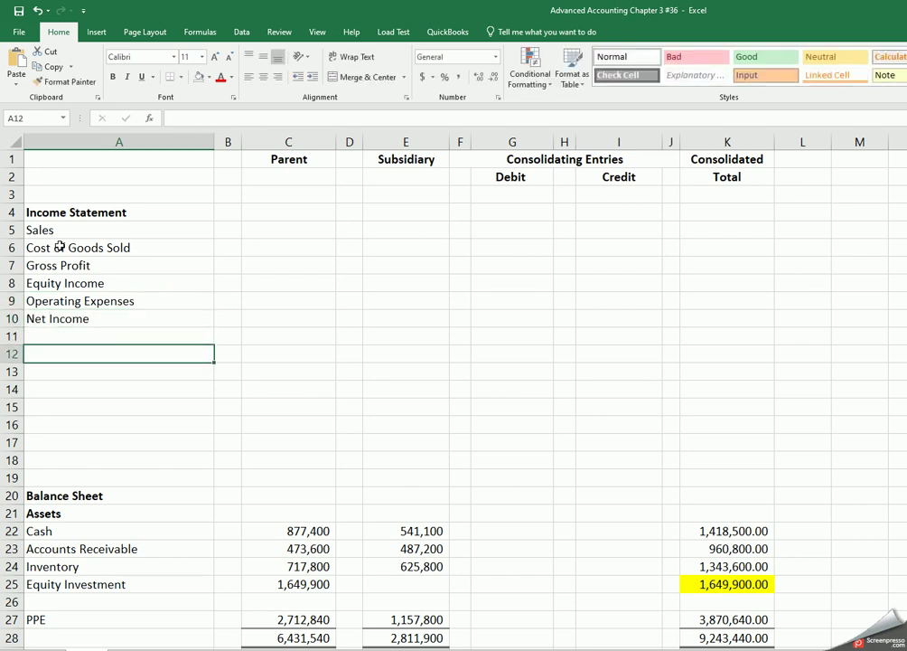
Step: Add a bold 'Statement of Retained Earnings' heading in A12 with 'BOY Retained Earnings' in A13
left_click(114, 76)
type("Stateme")
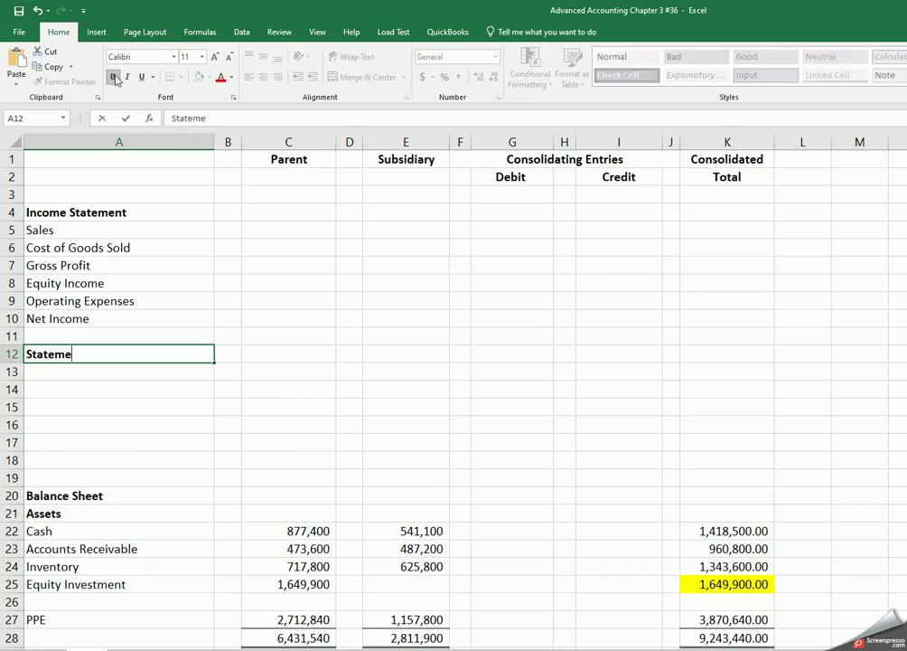
type("nt of Retained Ea")
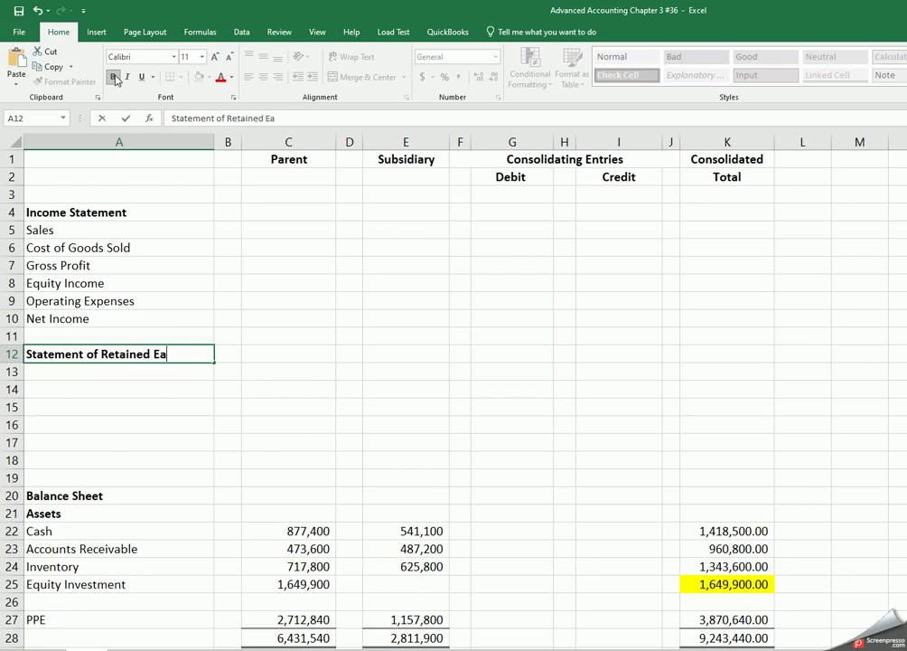
type("rnings")
key("Return")
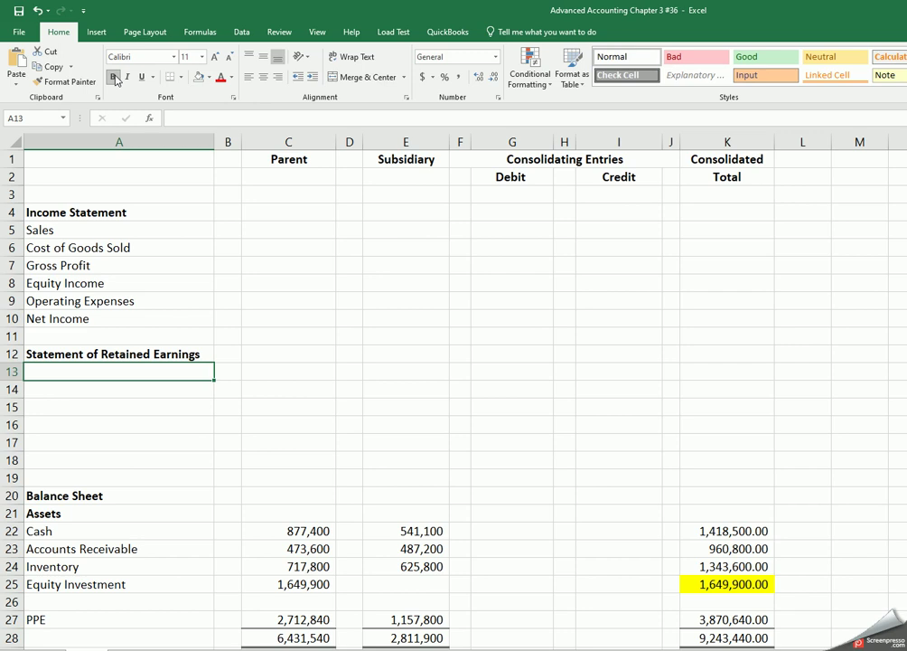
type("B")
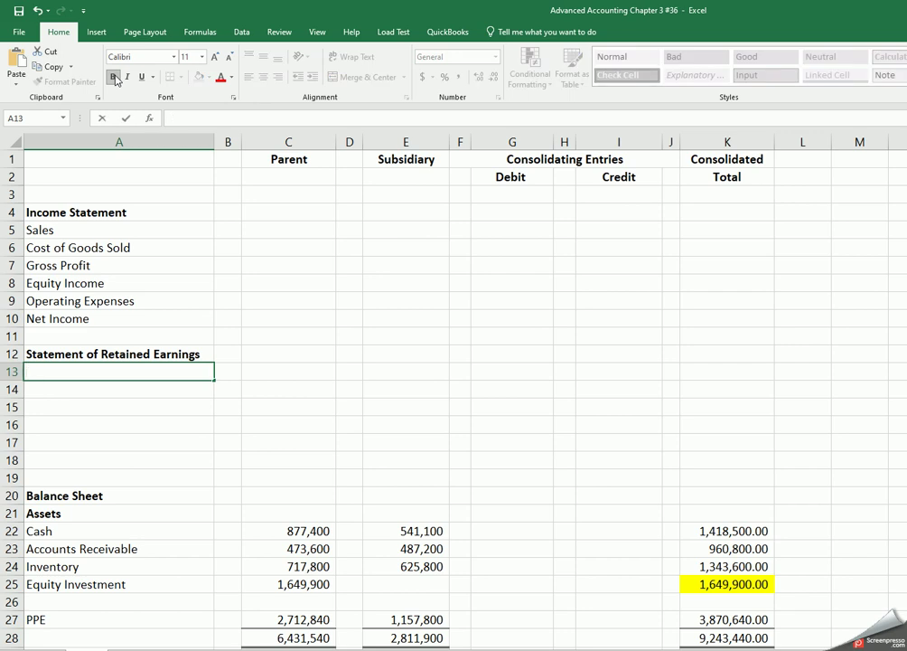
type("BOY Retain")
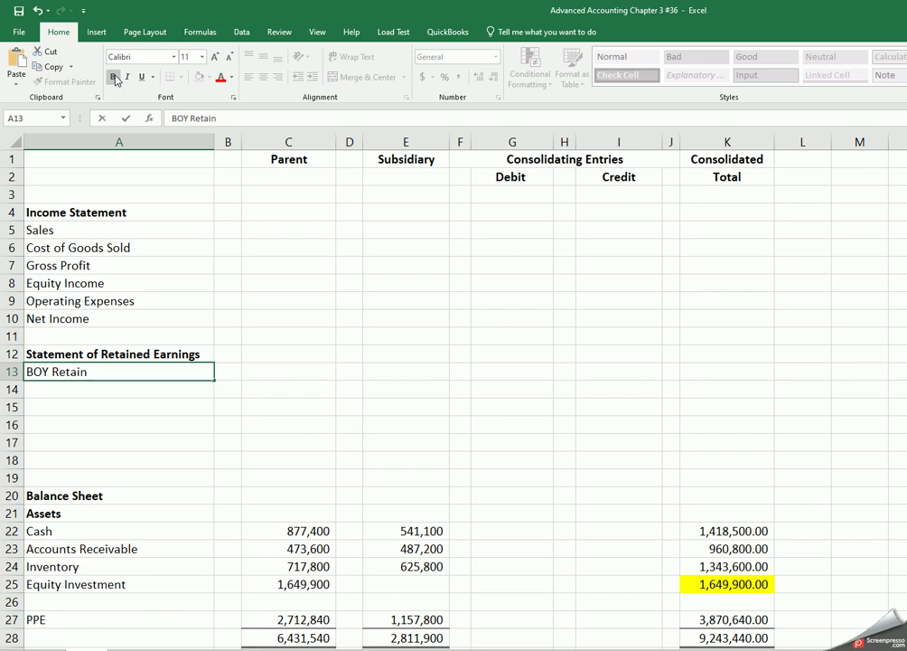
type("n")
key("BackSpace")
type("ed Earnings")
key("Return")
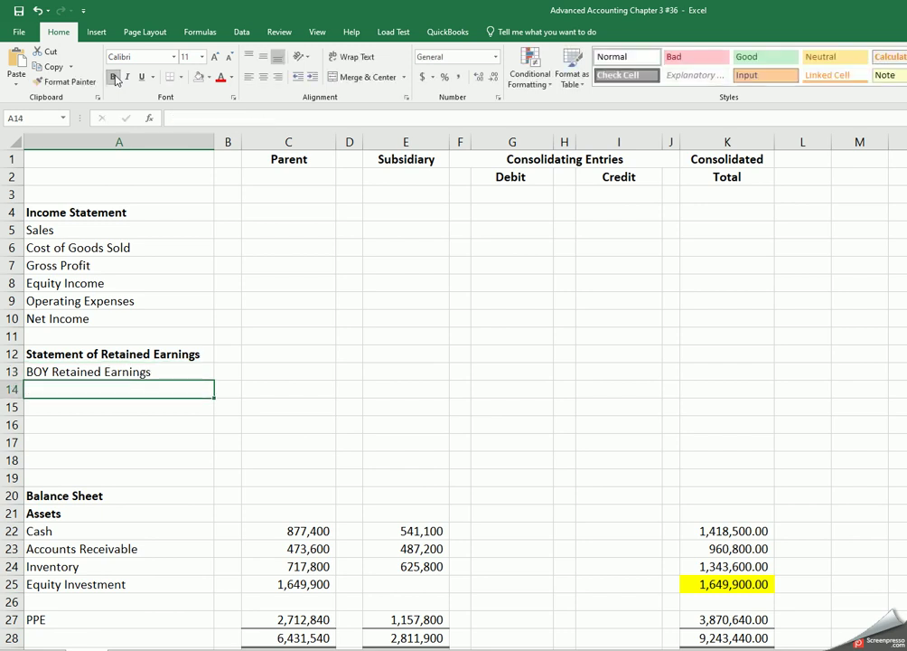
Step: Clear the partial entry in A14 and remove bold from cells A14:A18
type("Ne")
key("BackSpace")
key("BackSpace")
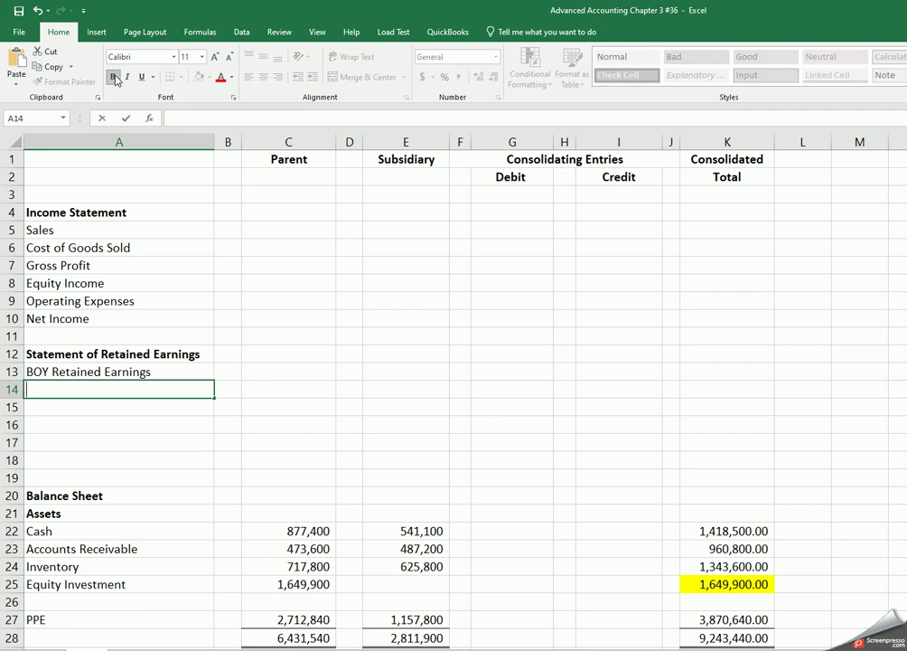
left_click(132, 391)
left_click(211, 414)
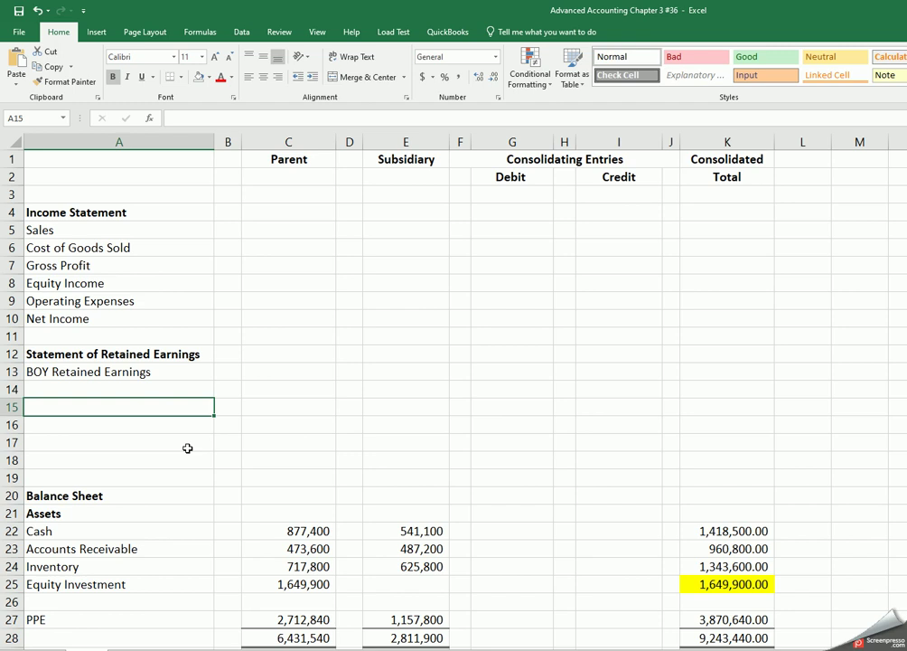
left_click_drag(150, 390, 151, 461)
left_click(112, 76)
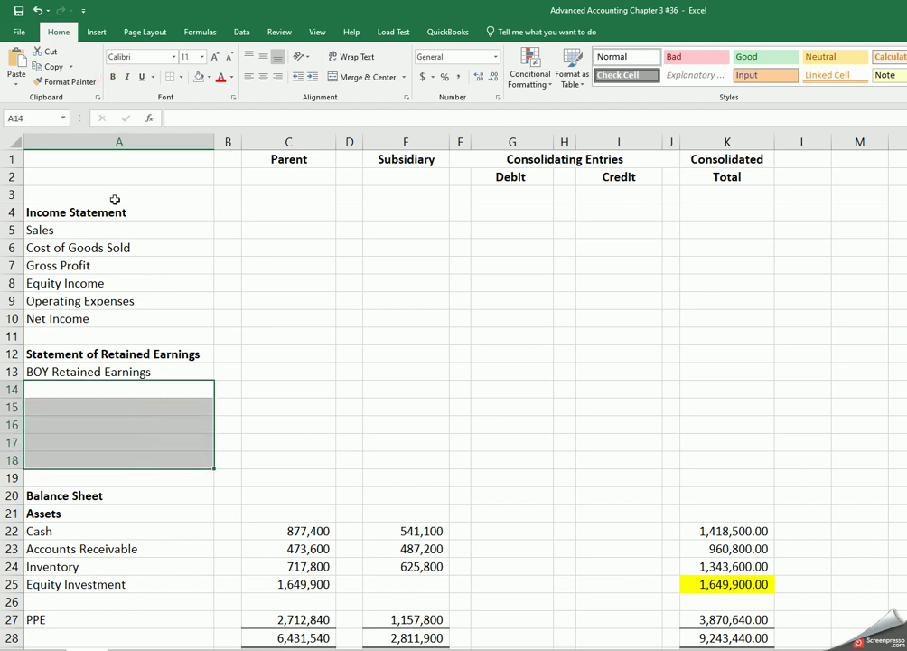
Step: Enter Net Income, Dividends and Ending Retained Earnings in A14:A16
left_click(110, 387)
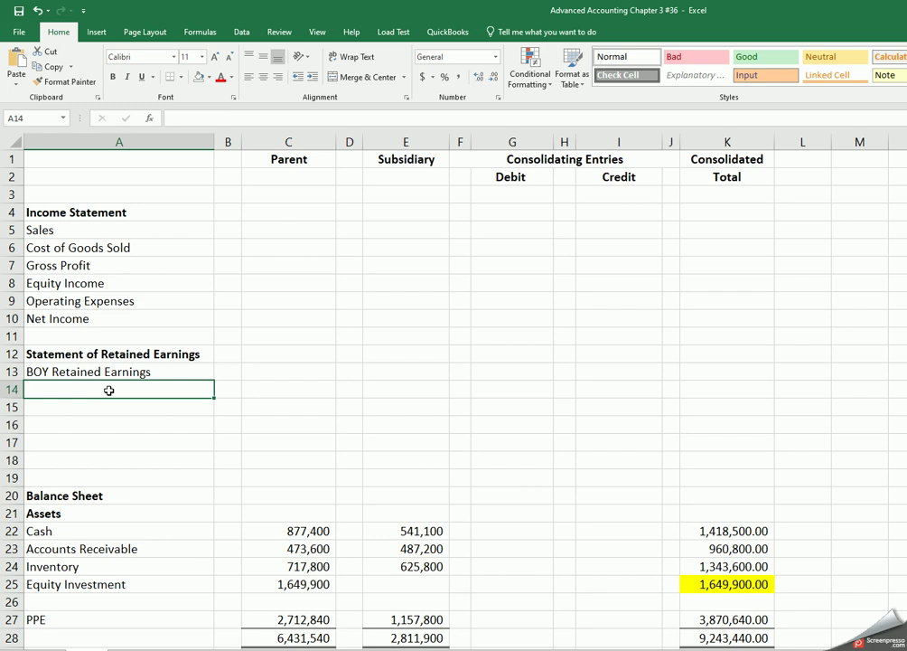
type("Net In")
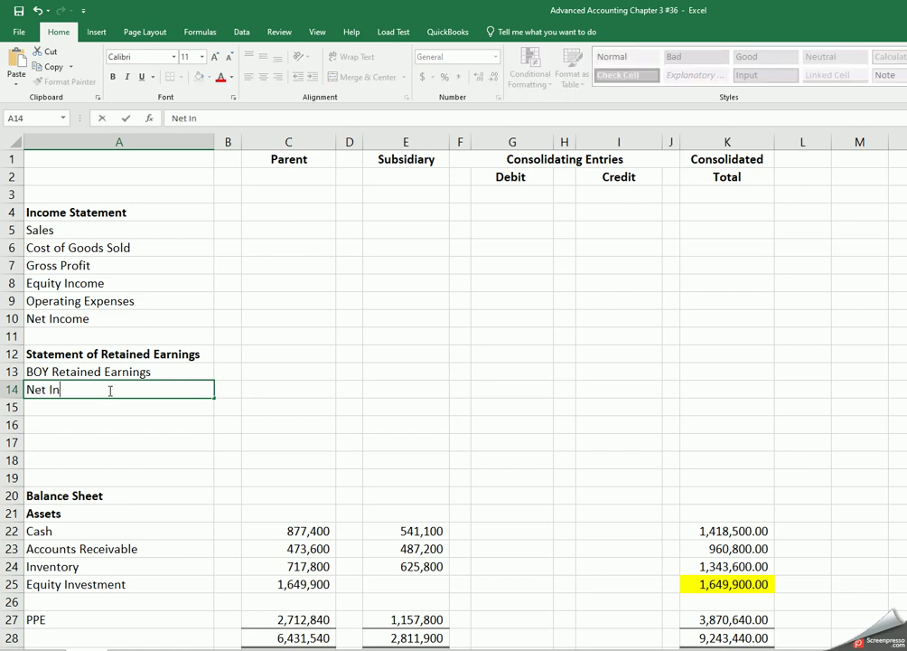
type("come")
key("Return")
type("D")
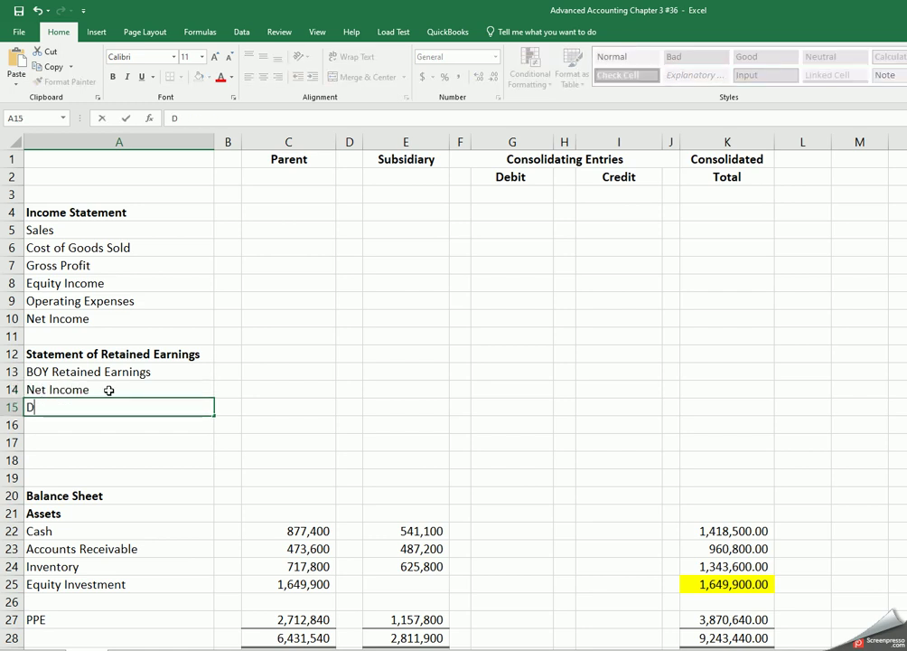
type("viidends")
key("Return")
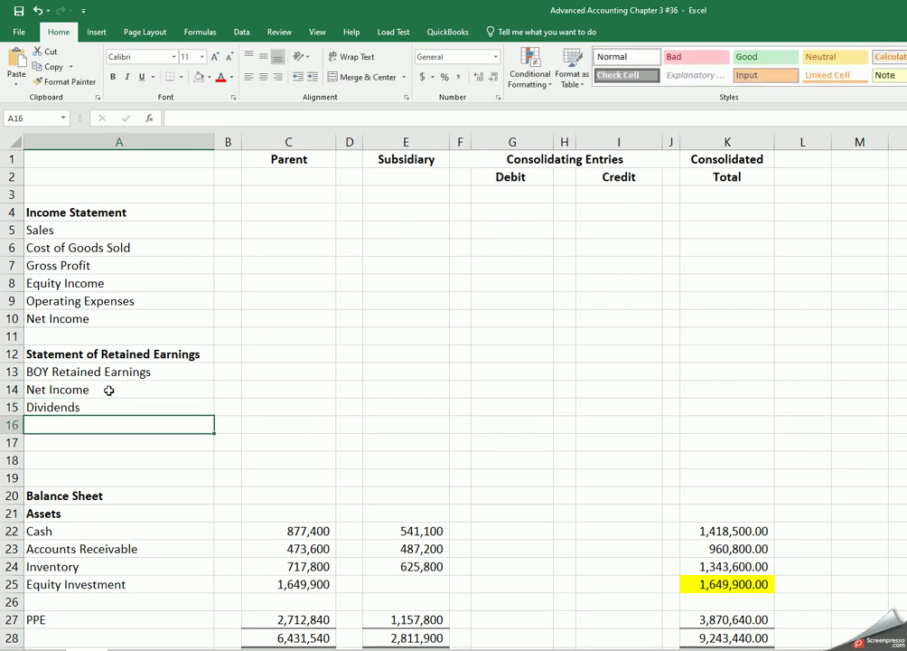
type("Ending ")
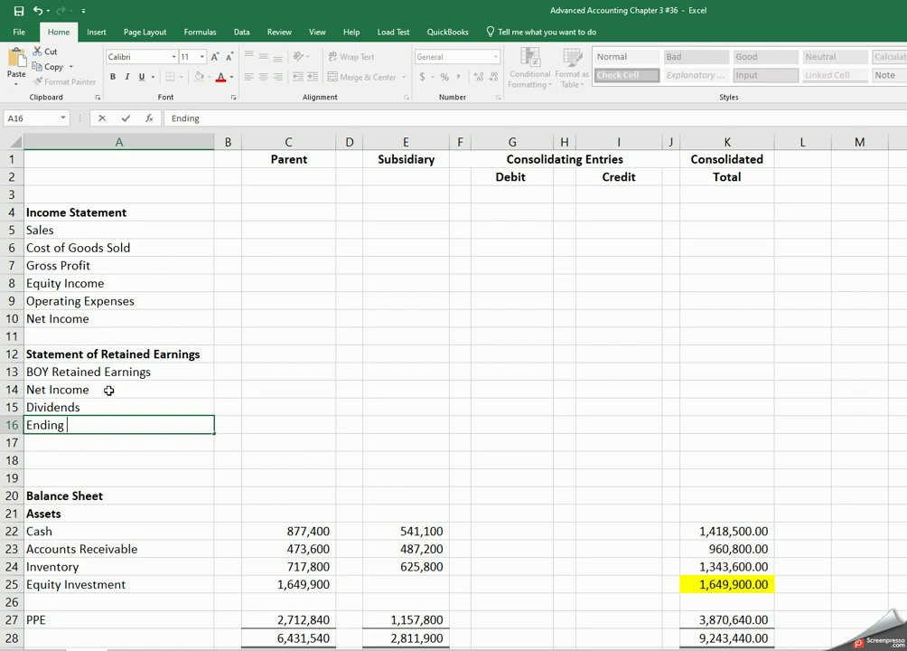
type("Retained Earnings")
key("Return")
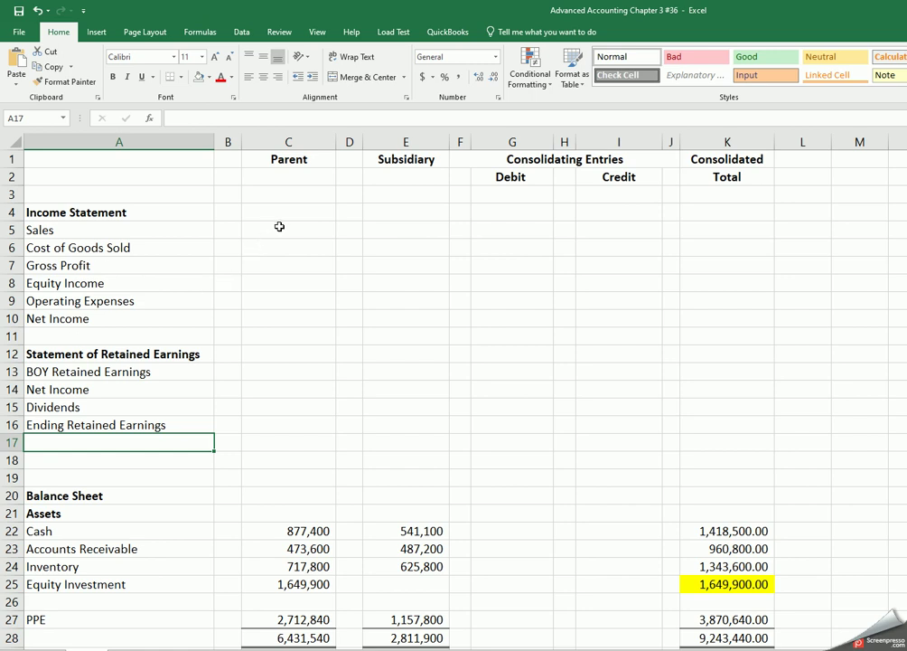
Step: Give C7 a top and bottom border and enter the Parent Gross Profit formula =C5-C6
left_click(288, 286)
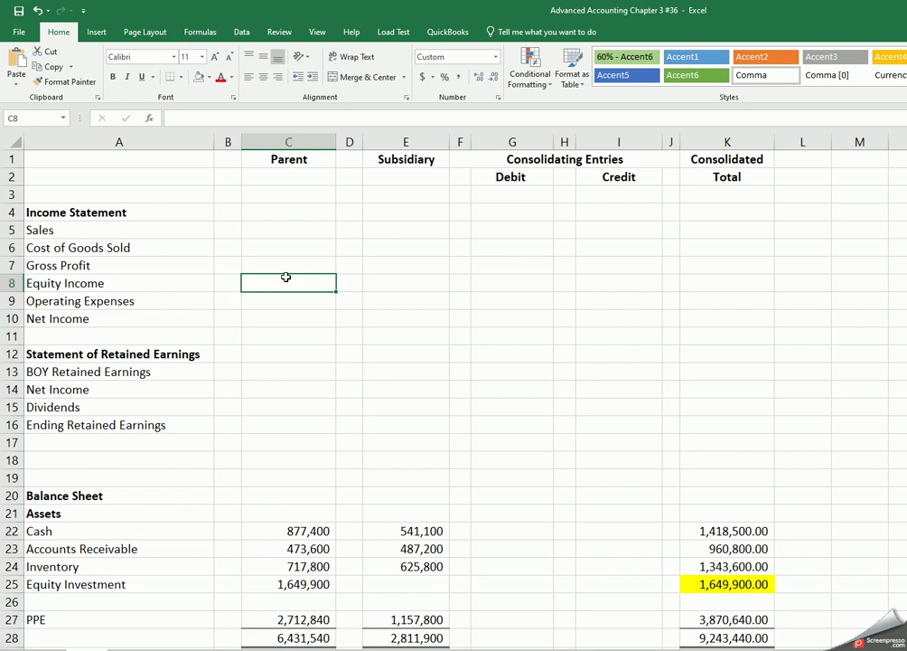
left_click(285, 265)
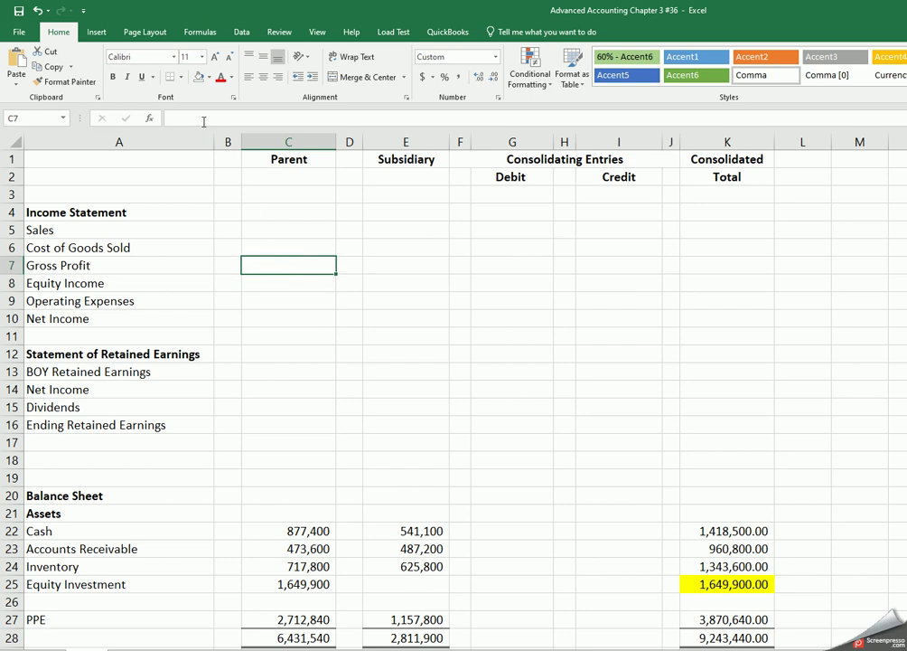
left_click(180, 77)
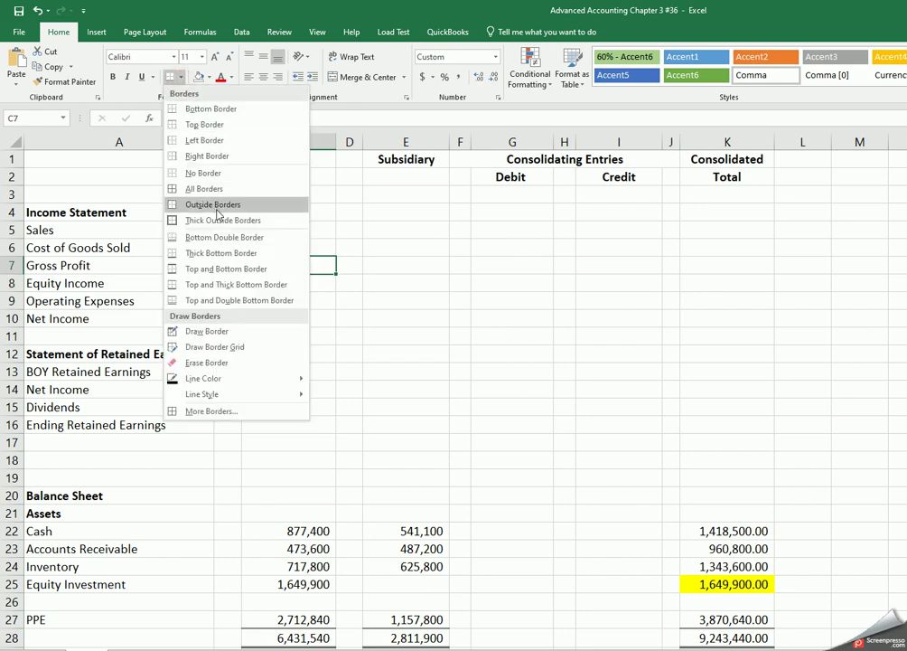
left_click(219, 268)
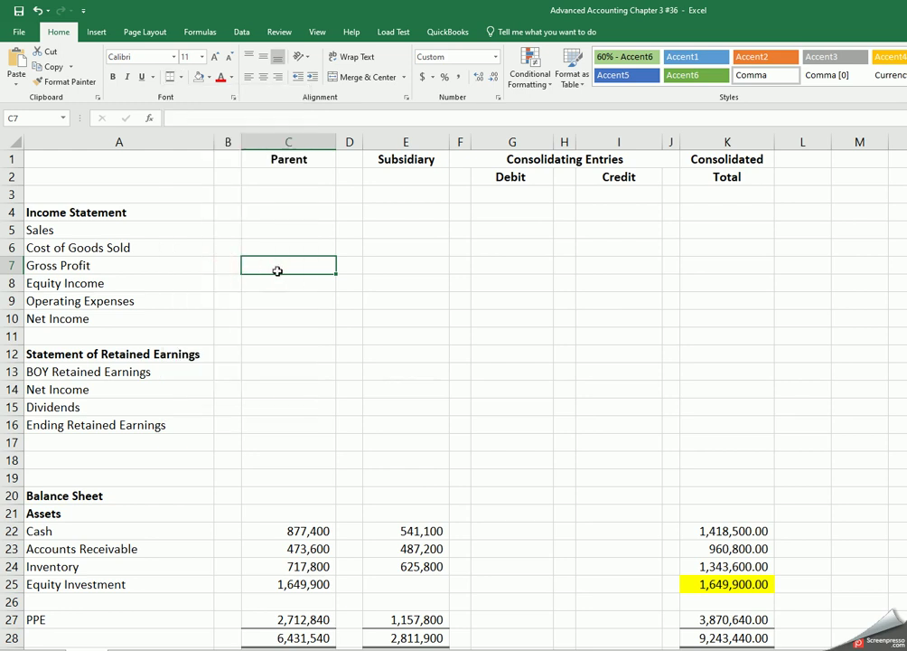
type("=")
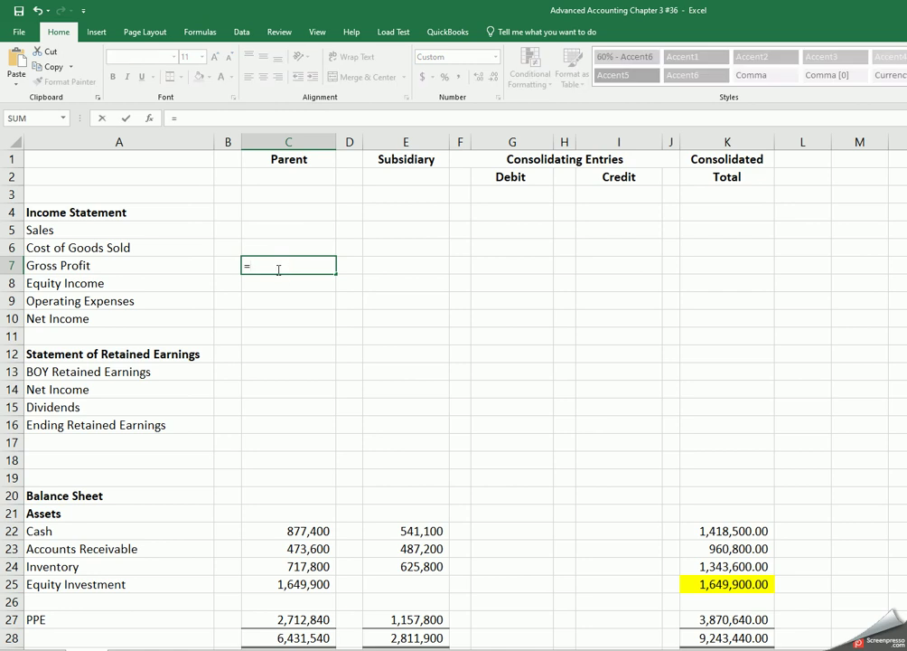
left_click(280, 230)
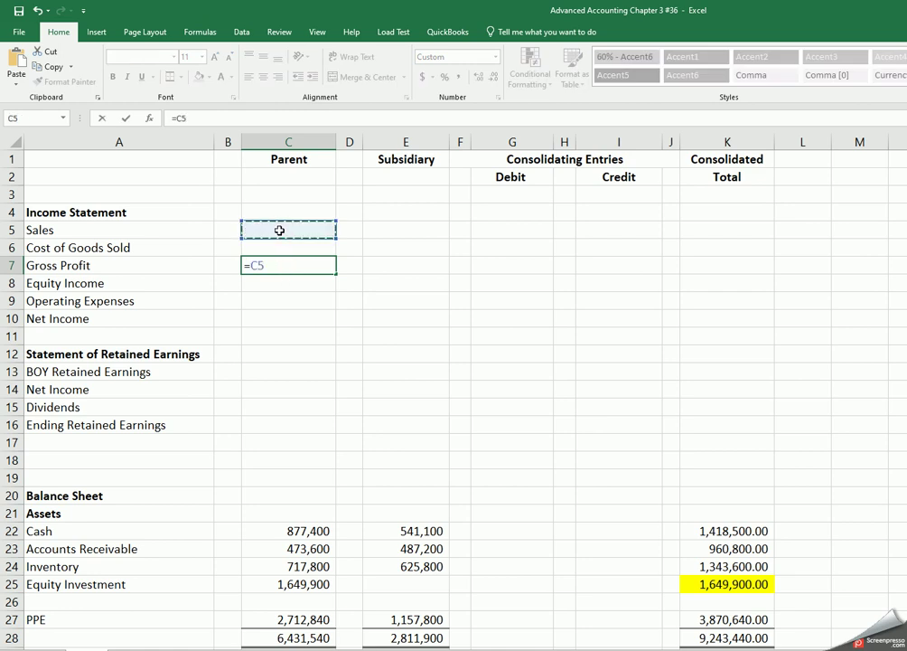
type("-")
left_click(280, 248)
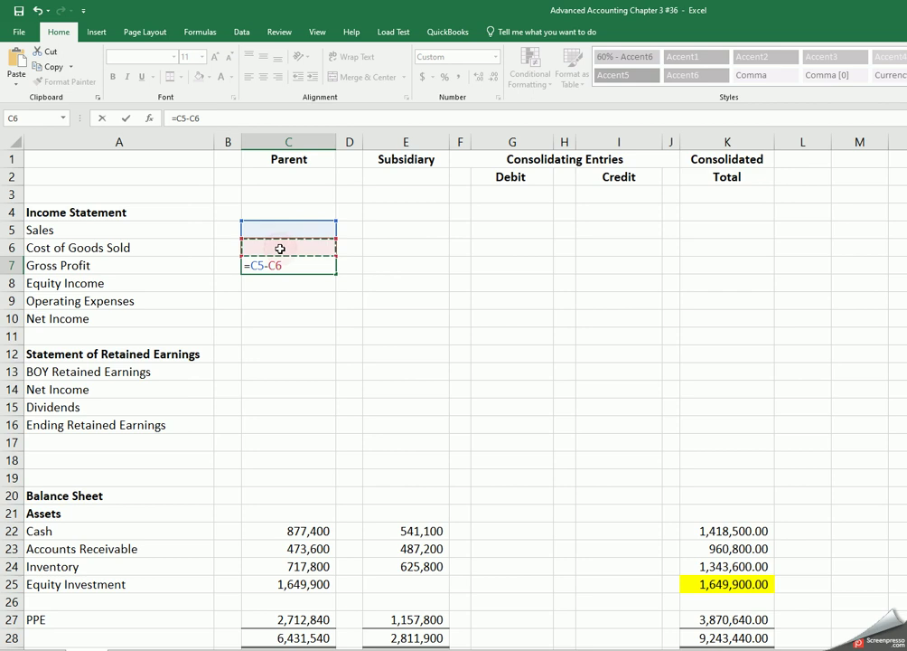
key("Return")
key("Up")
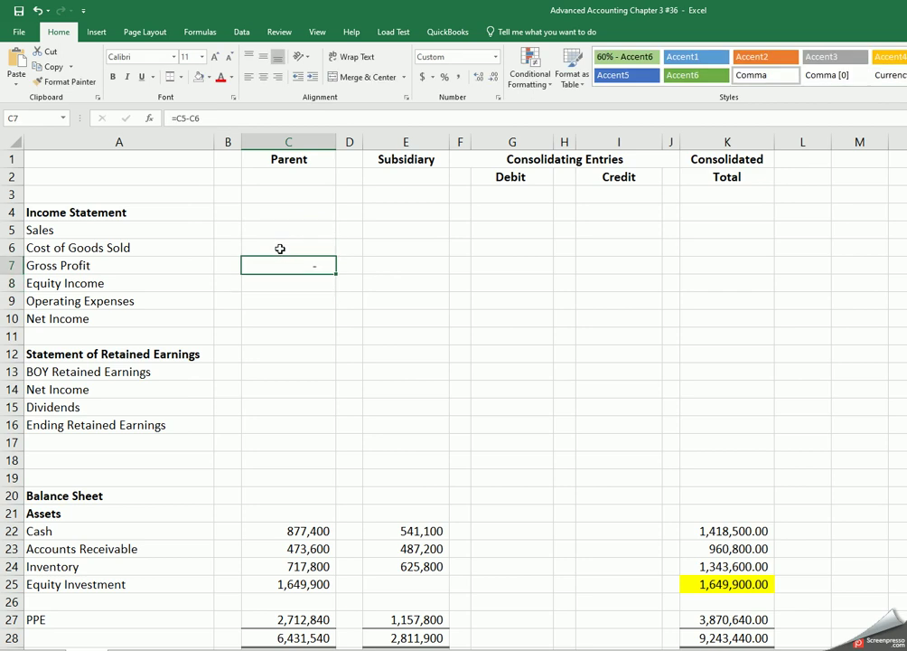
left_click(283, 249)
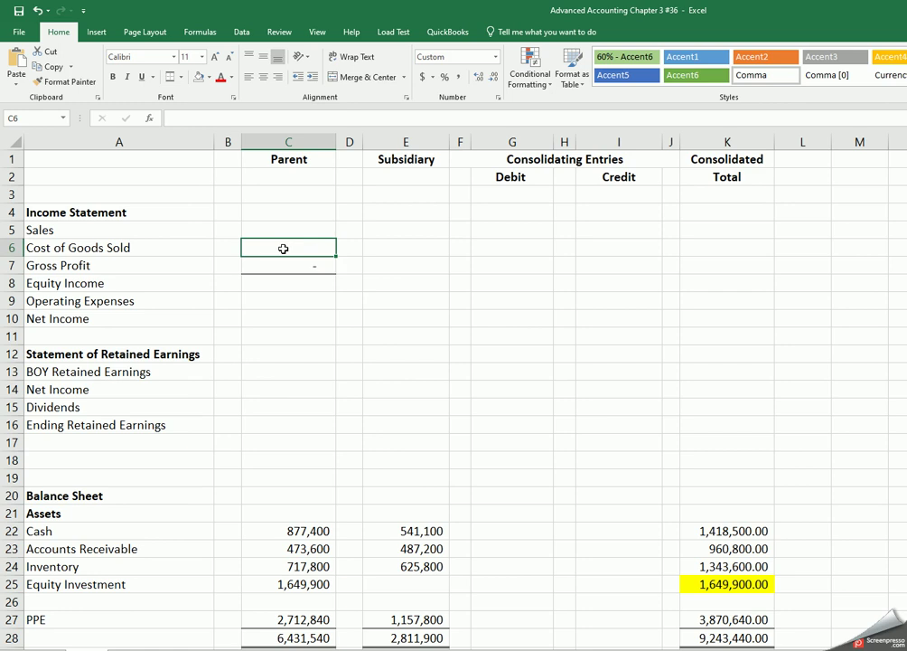
Step: Enter Parent Sales 5000000 in C5 and Cost of Goods Sold 3500000 in C6
key("Up")
type("5000000")
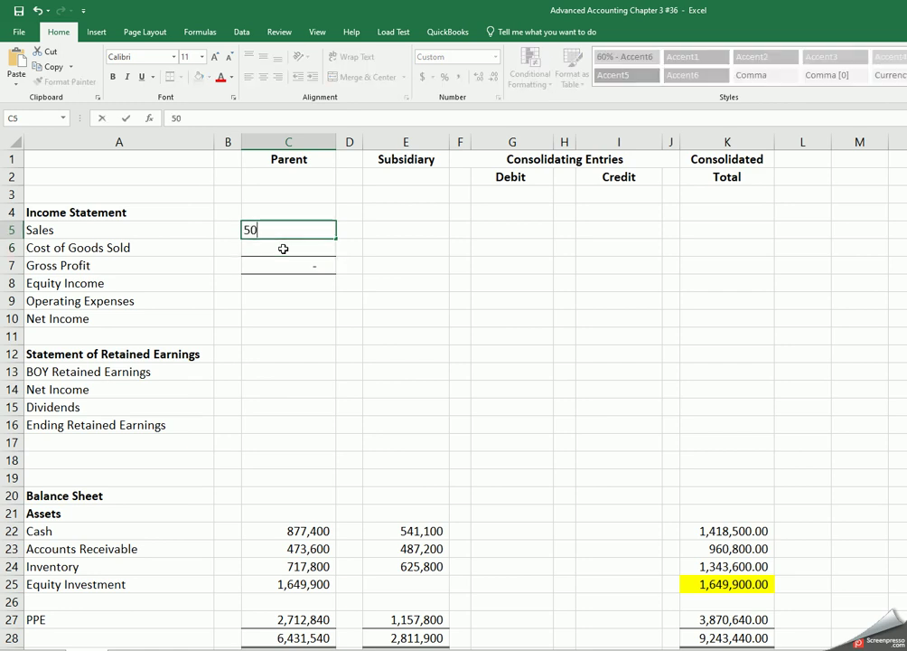
key("Return")
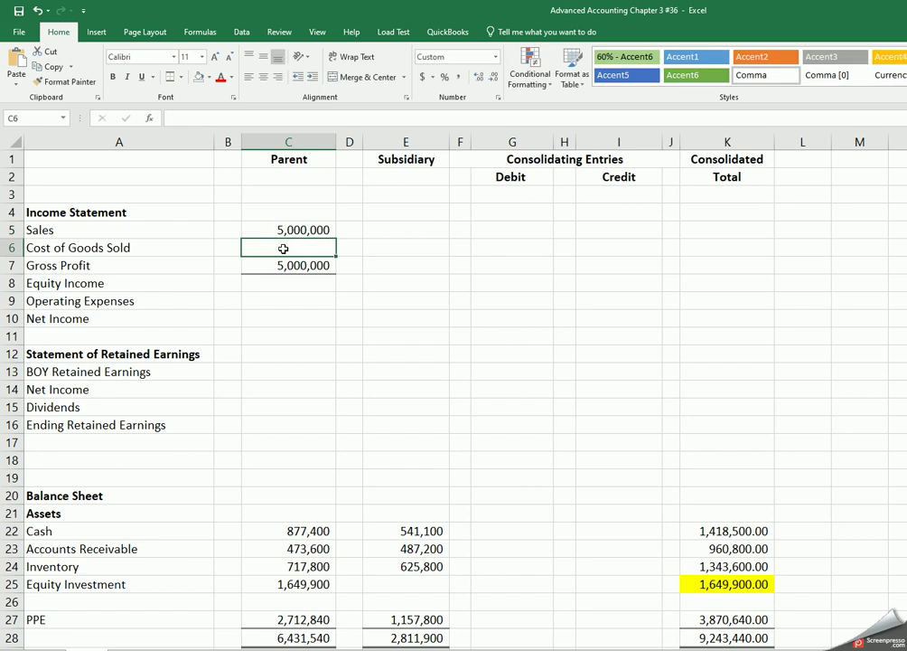
type("3500000")
key("Return")
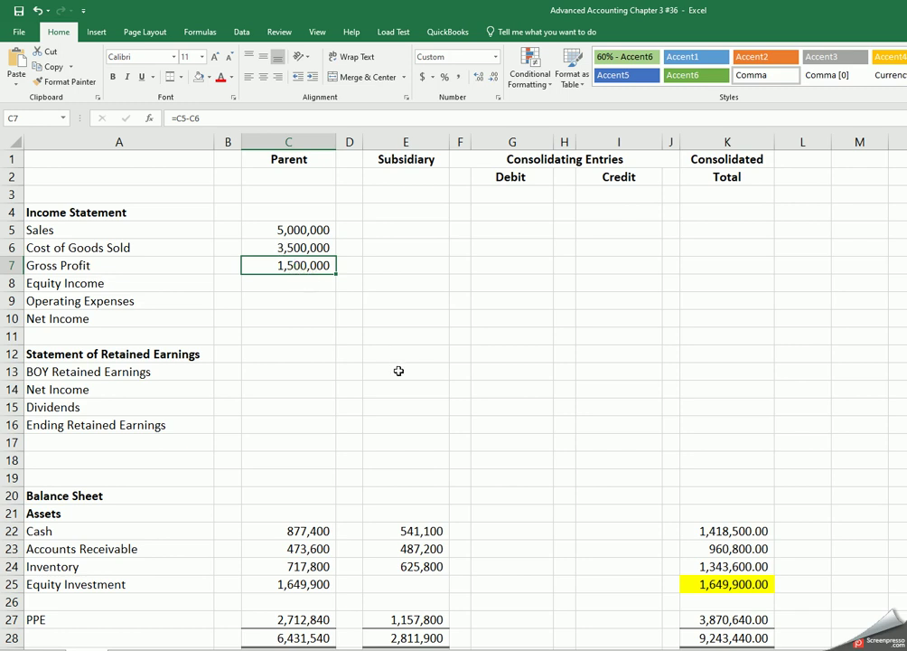
left_click(308, 284)
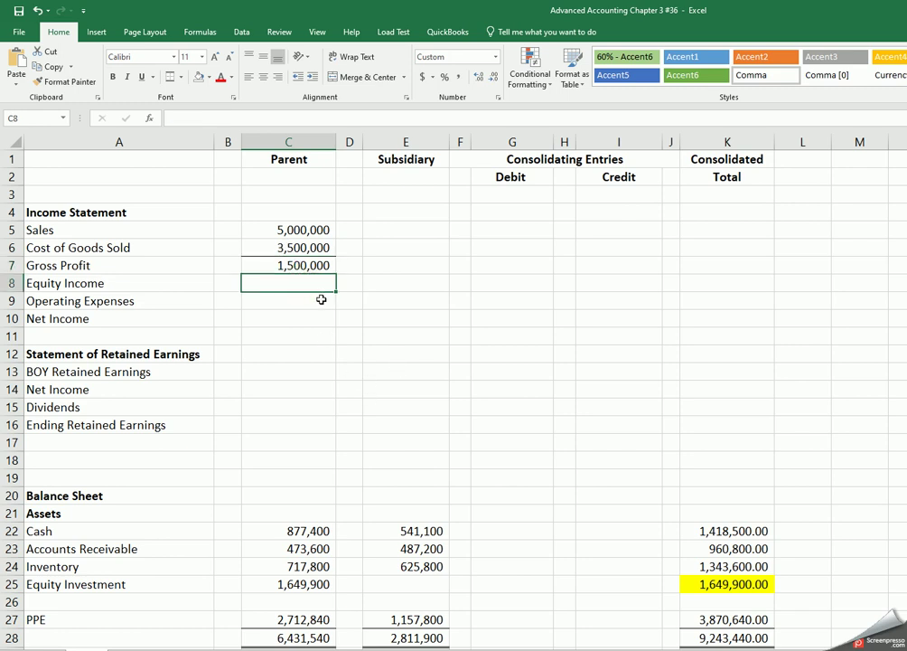
left_click(298, 304)
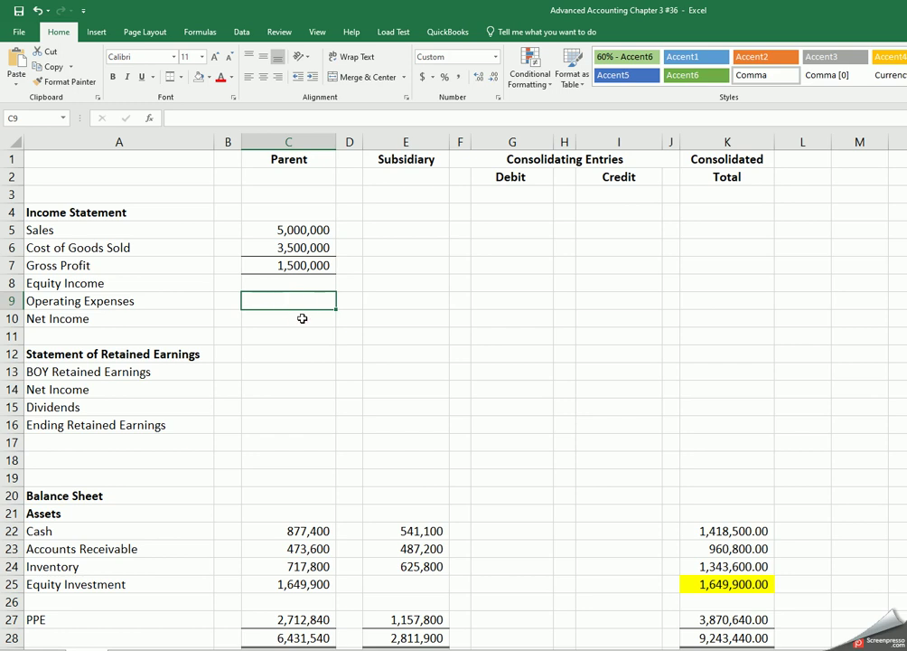
left_click(301, 322)
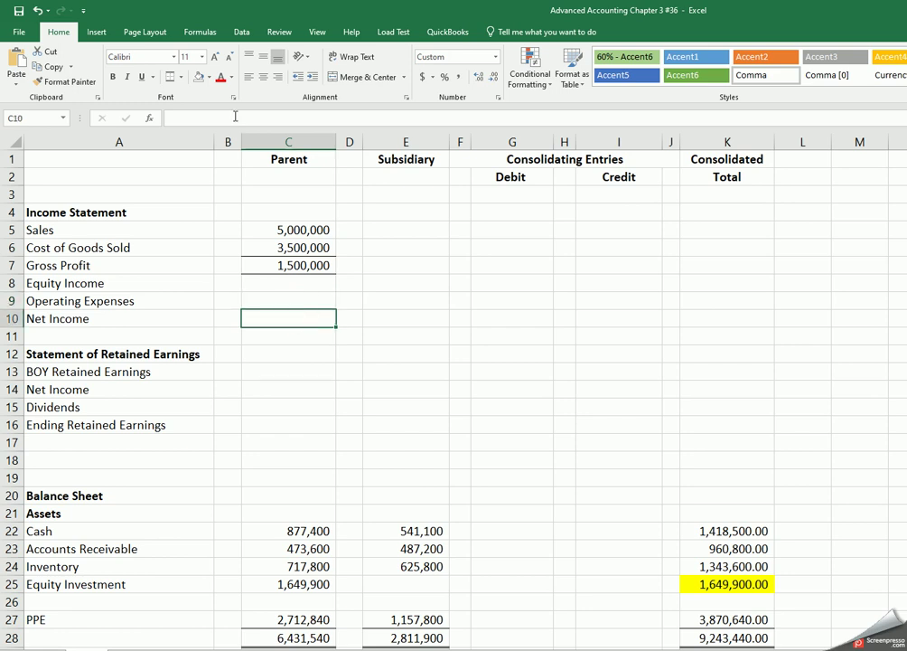
Step: Give C10 a top and double bottom border and enter the Net Income formula =C7+C8-C9
left_click(182, 79)
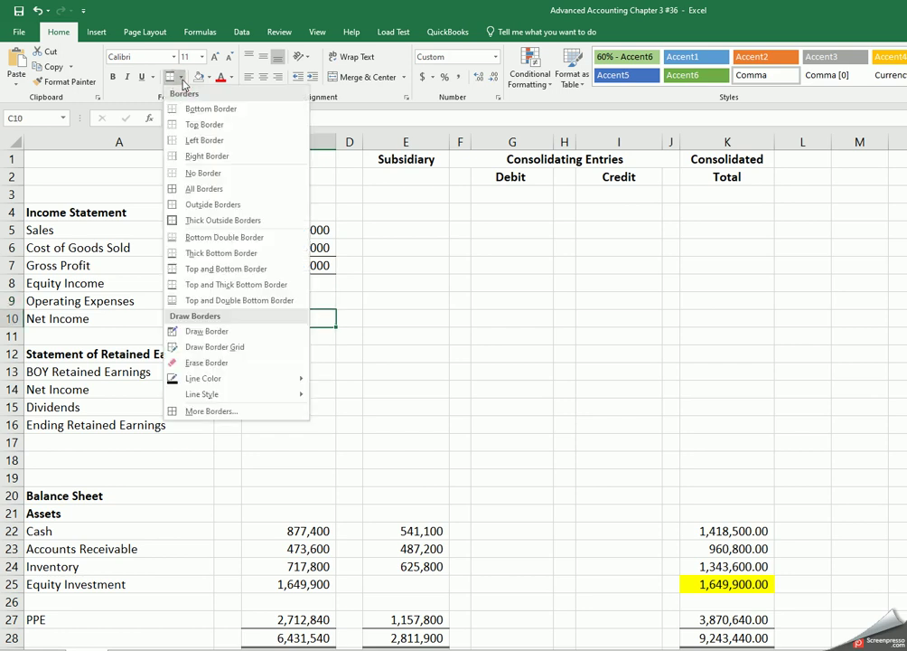
left_click(287, 300)
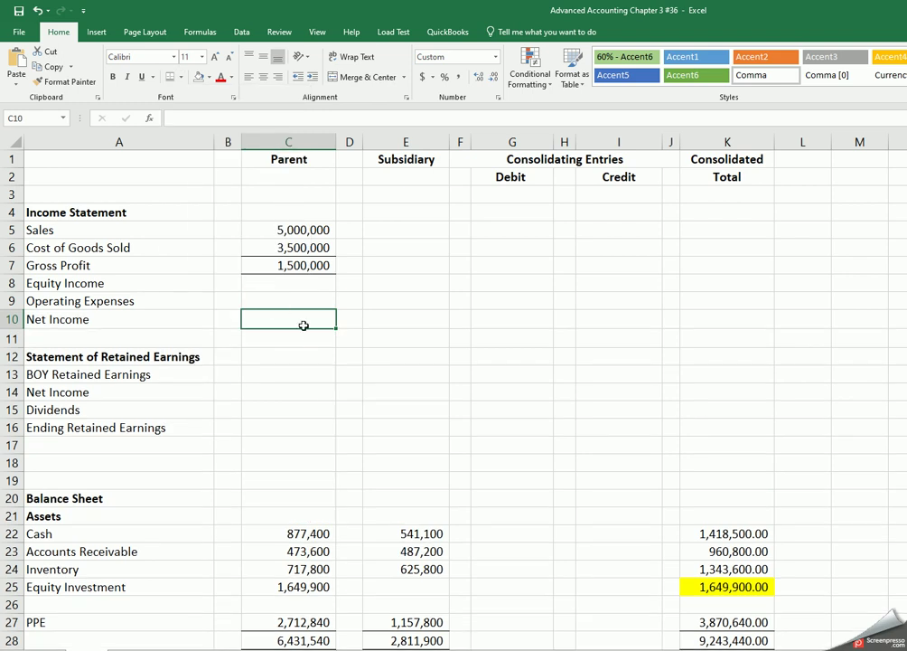
type("=")
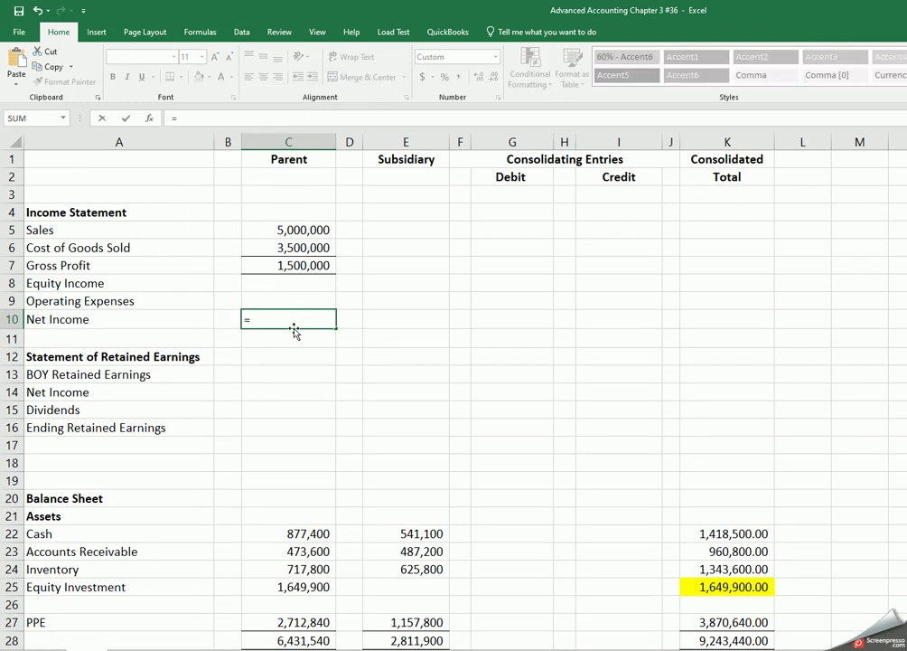
left_click(293, 266)
type("+")
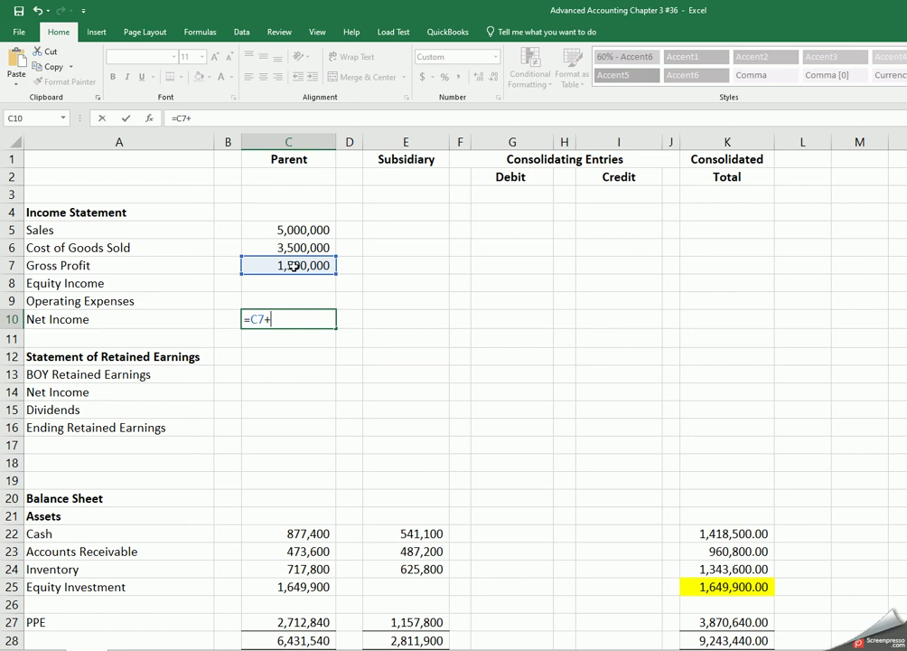
left_click(297, 282)
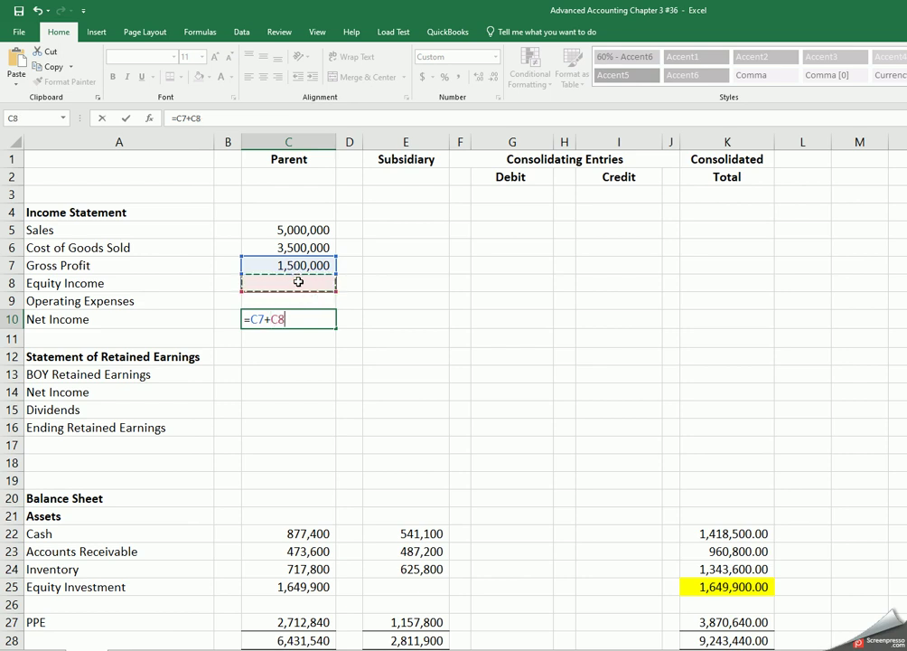
type("-")
left_click(295, 302)
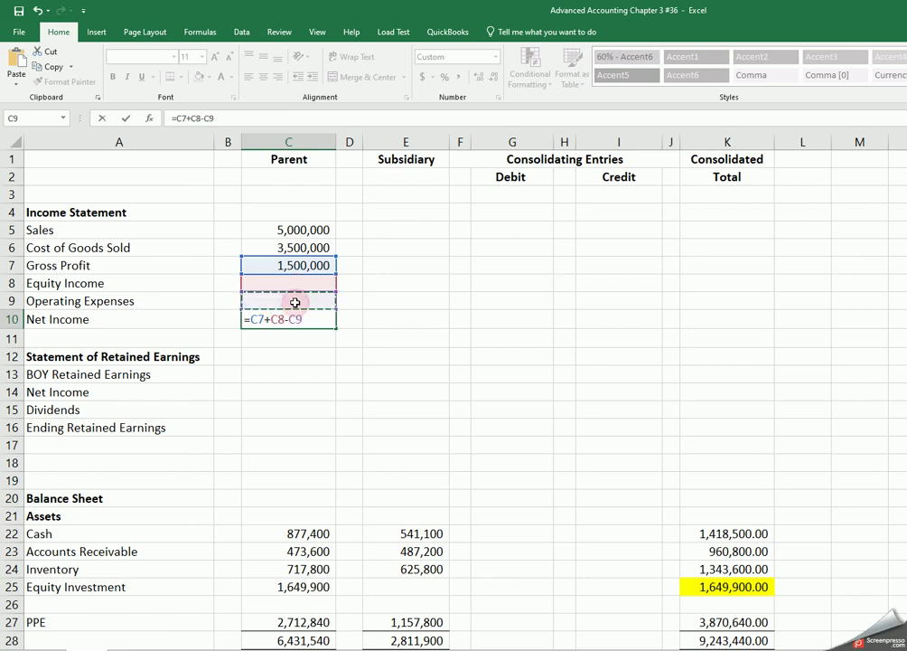
key("Return")
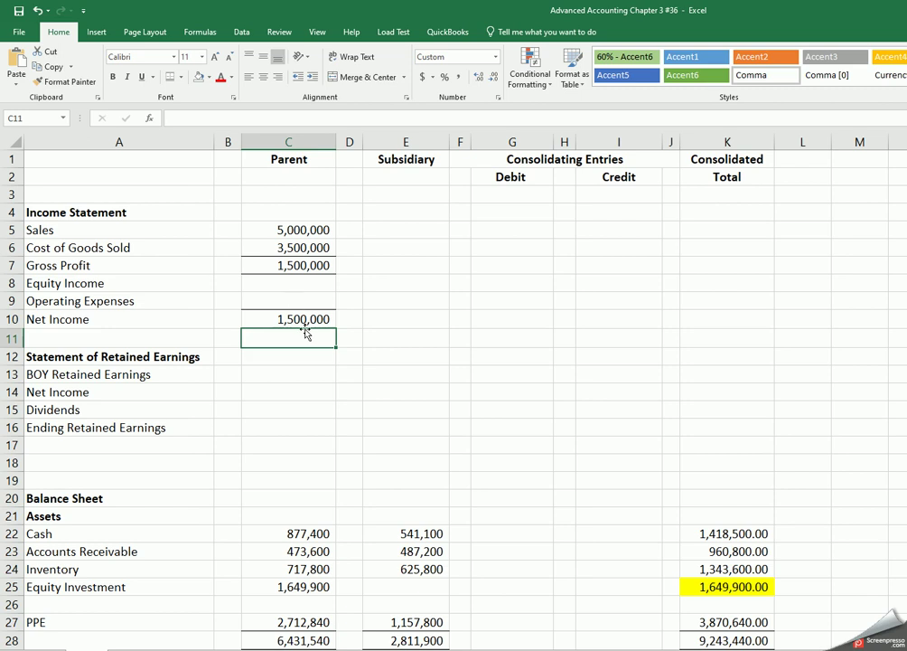
left_click(297, 318)
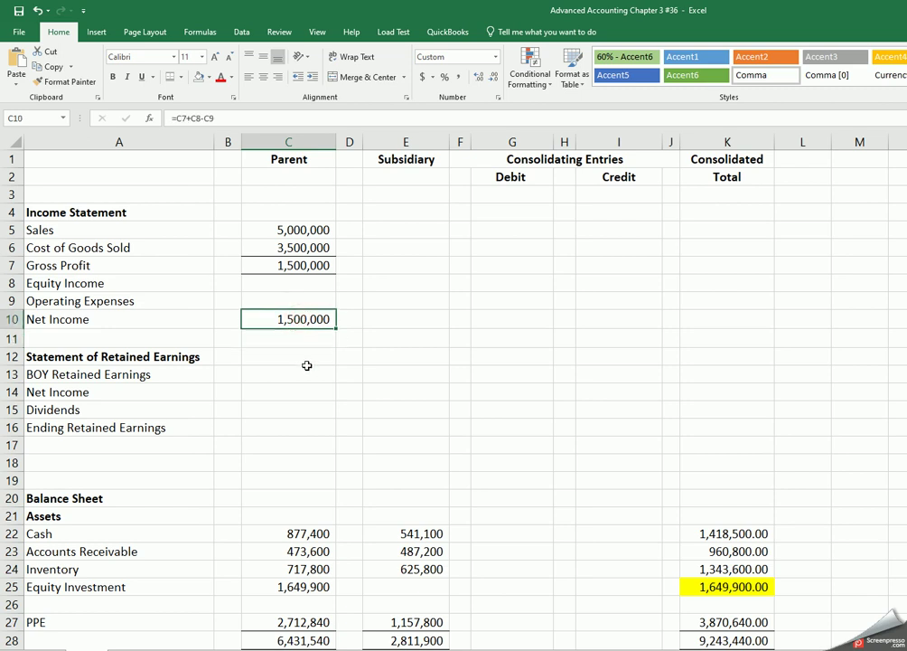
Step: Copy the Gross Profit formula from C7 into E7 and K7
left_click(296, 318)
left_click(308, 264)
right_click(308, 264)
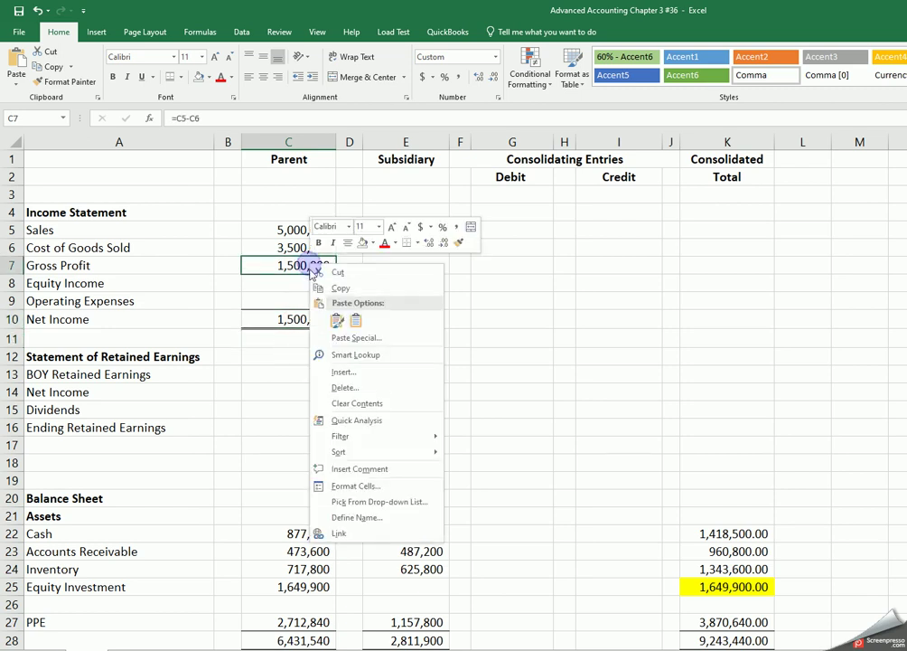
left_click(331, 288)
left_click(375, 266)
right_click(375, 266)
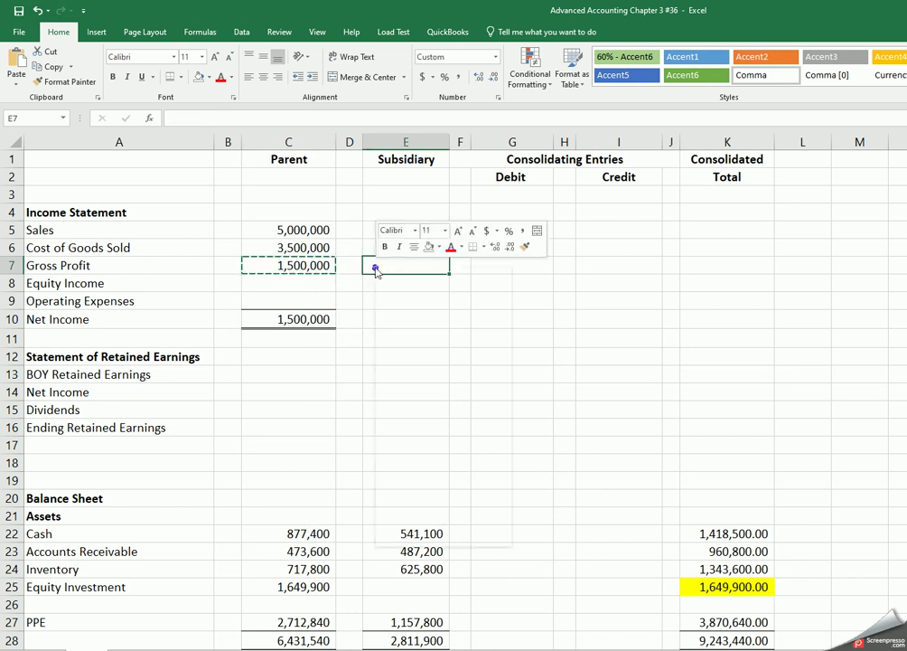
left_click(407, 323)
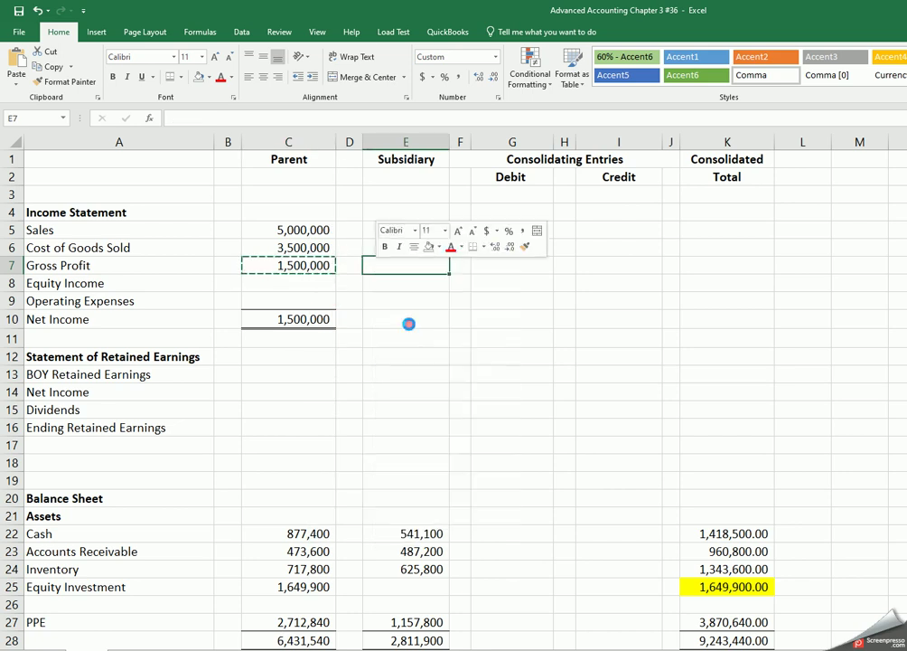
left_click(707, 265)
right_click(707, 266)
left_click(737, 327)
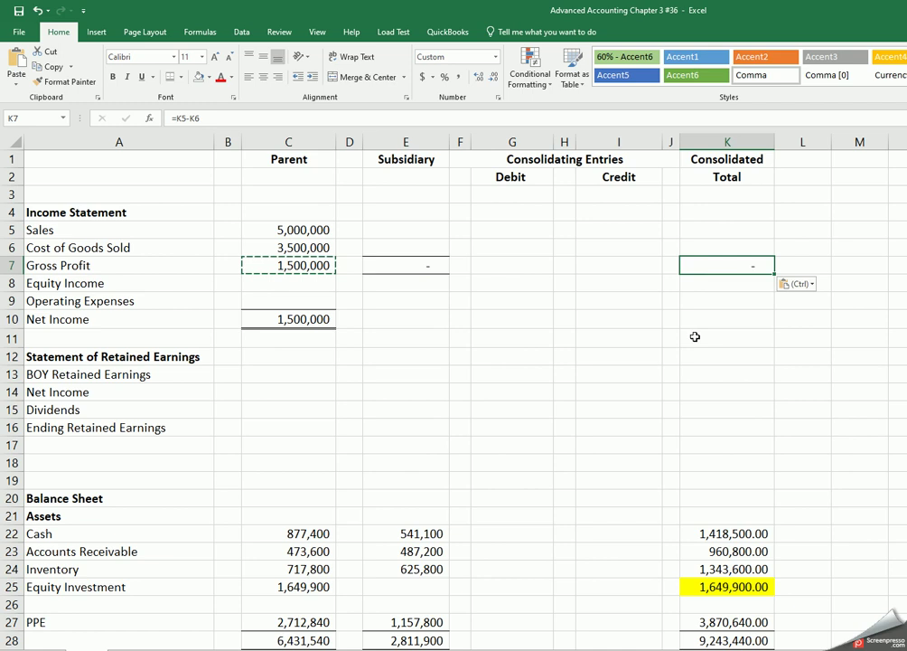
Step: Copy the Net Income formula from C10 into E10 and K10
left_click(303, 319)
right_click(303, 319)
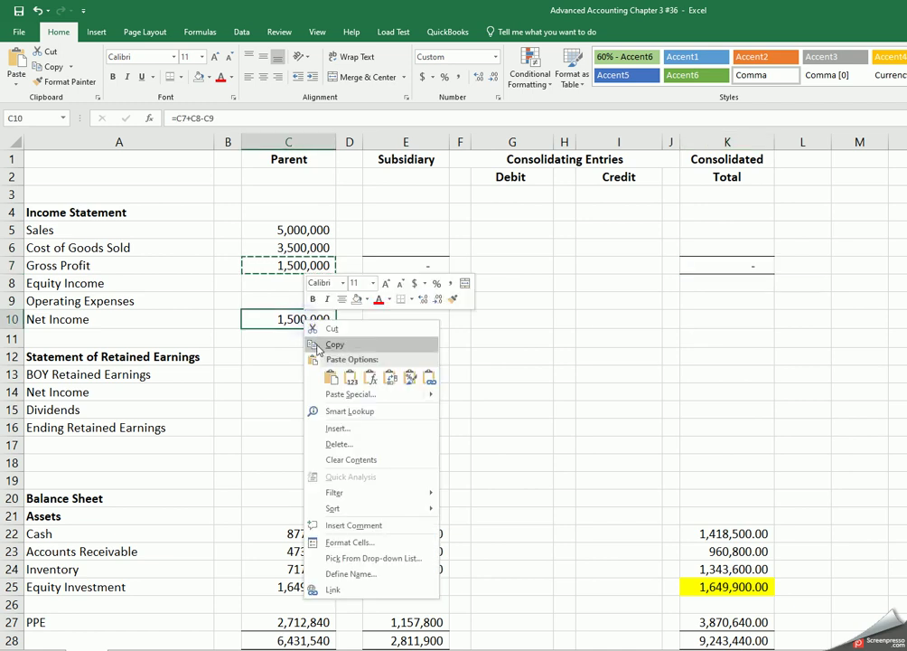
left_click(341, 344)
left_click(407, 320)
right_click(408, 321)
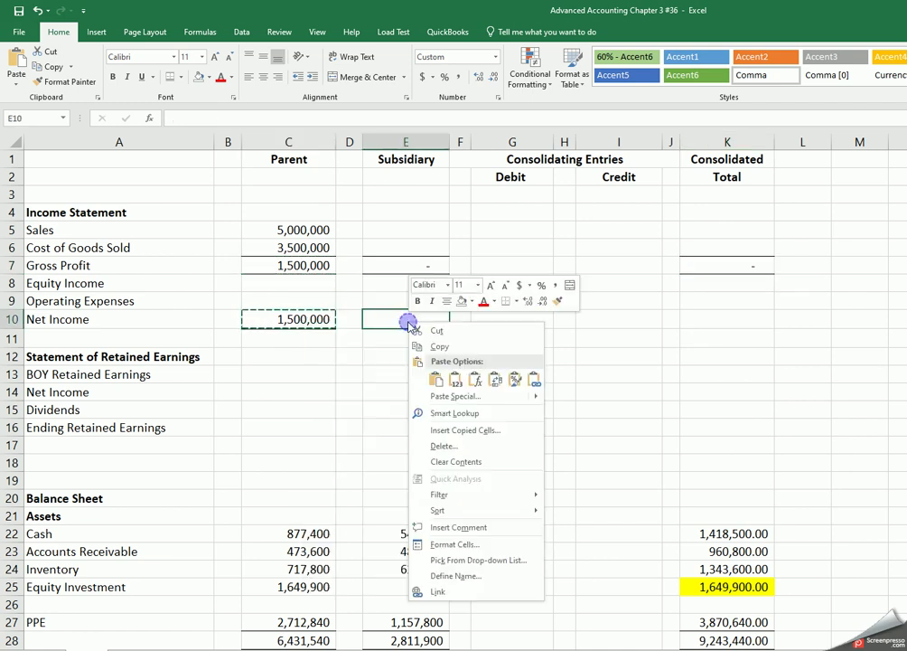
left_click(435, 379)
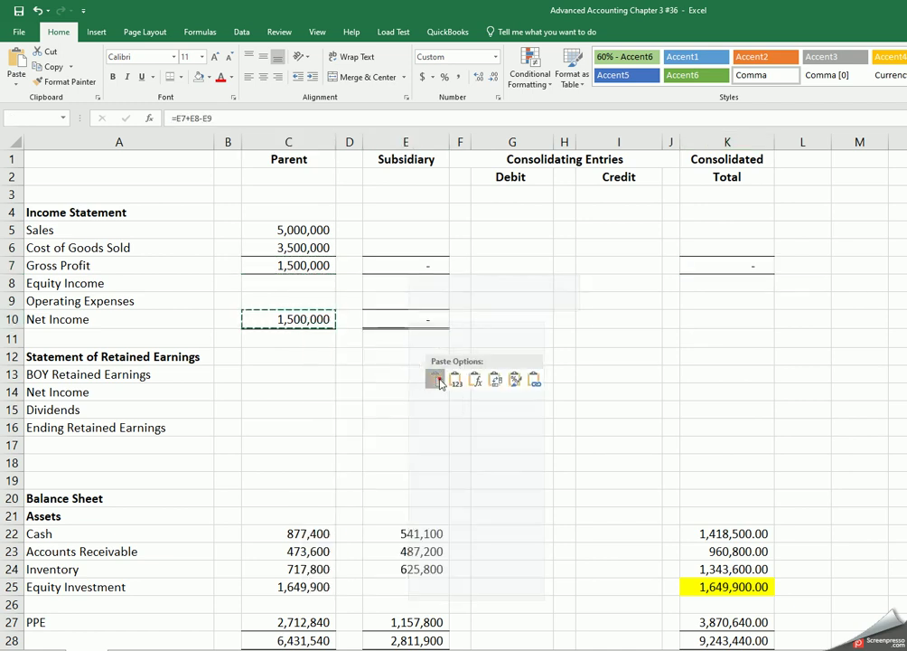
left_click(710, 320)
right_click(714, 322)
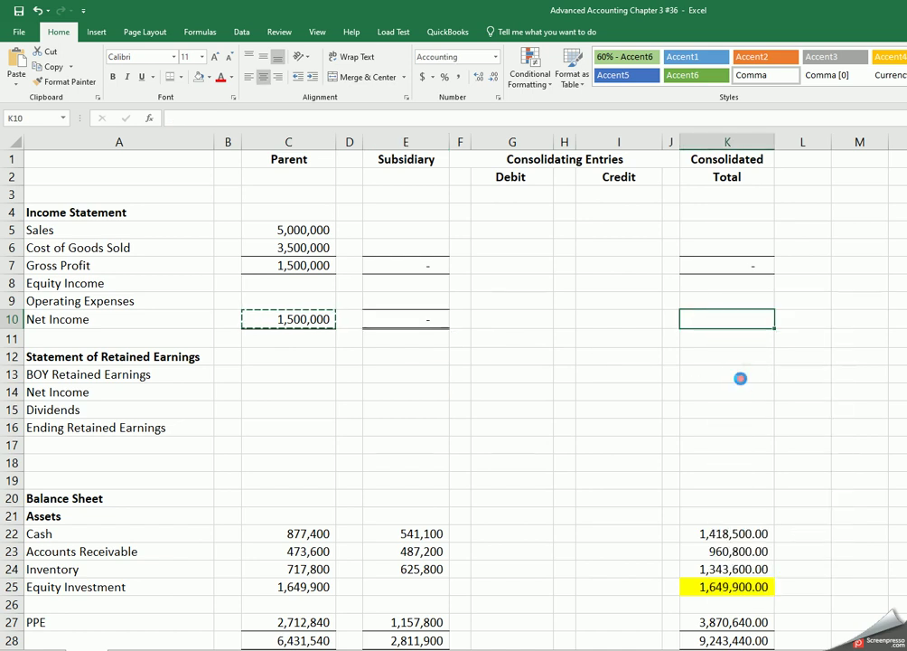
key("ctrl+v")
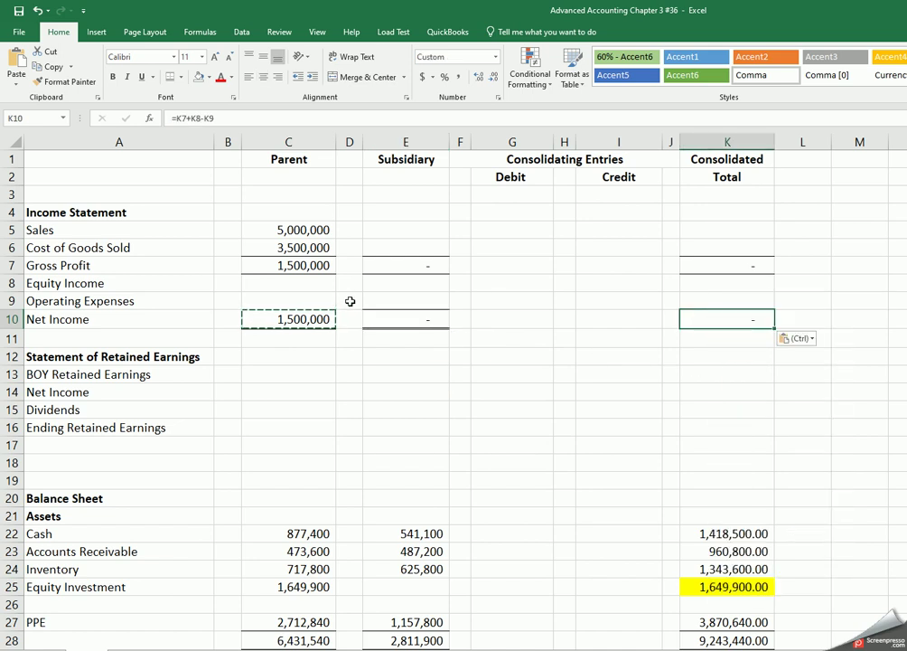
Step: Enter Subsidiary Sales 1500000 in E5 and Cost of Goods Sold 750000 in E6
left_click(390, 230)
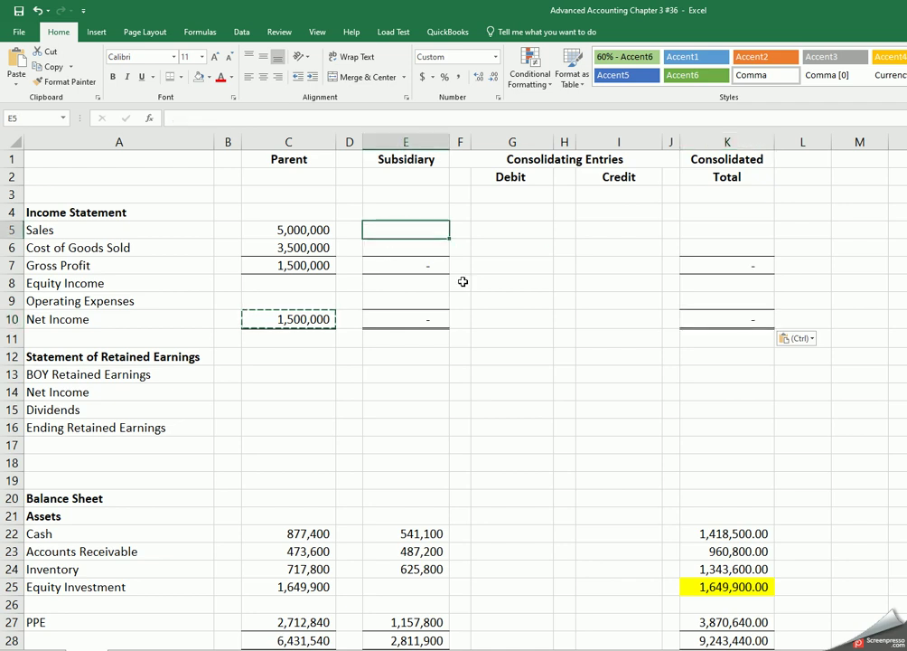
type("1500000")
key("Return")
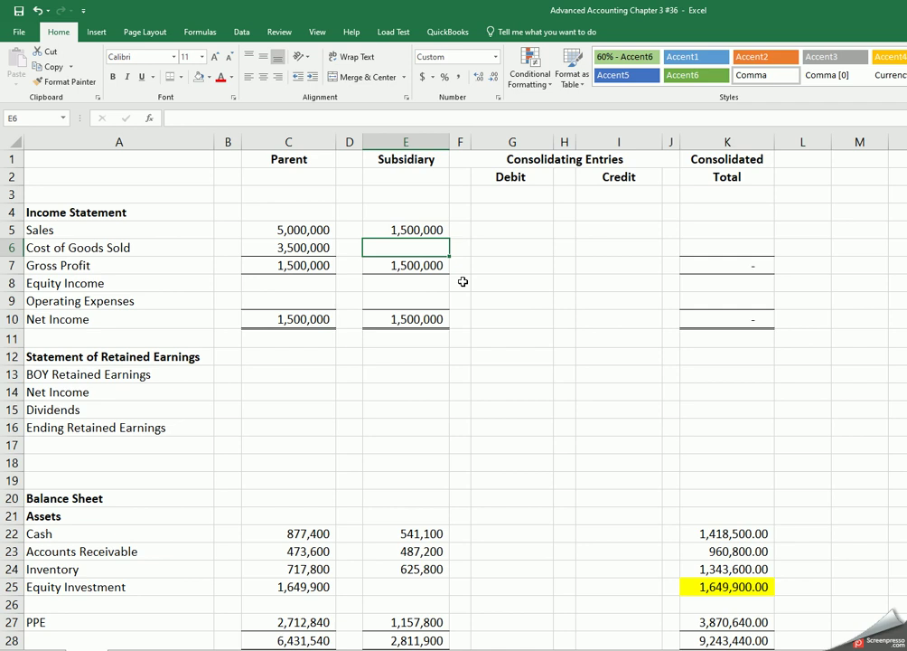
type("750000")
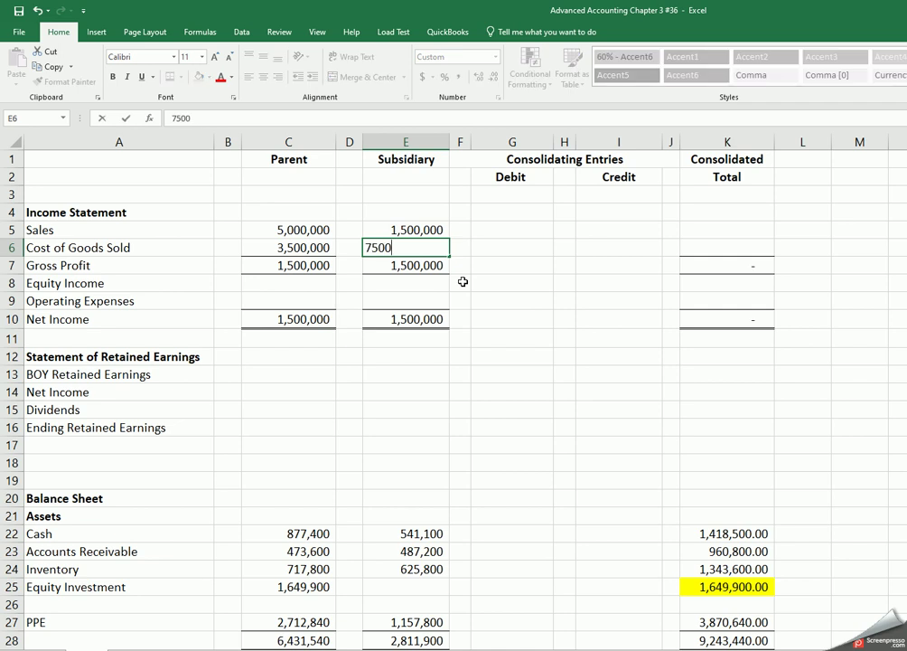
key("Return")
Step: Enter Parent equity income 250,000 (C8), Subsidiary expenses 500000 (E9) and Parent expenses 775,000 (C9)
key("Down")
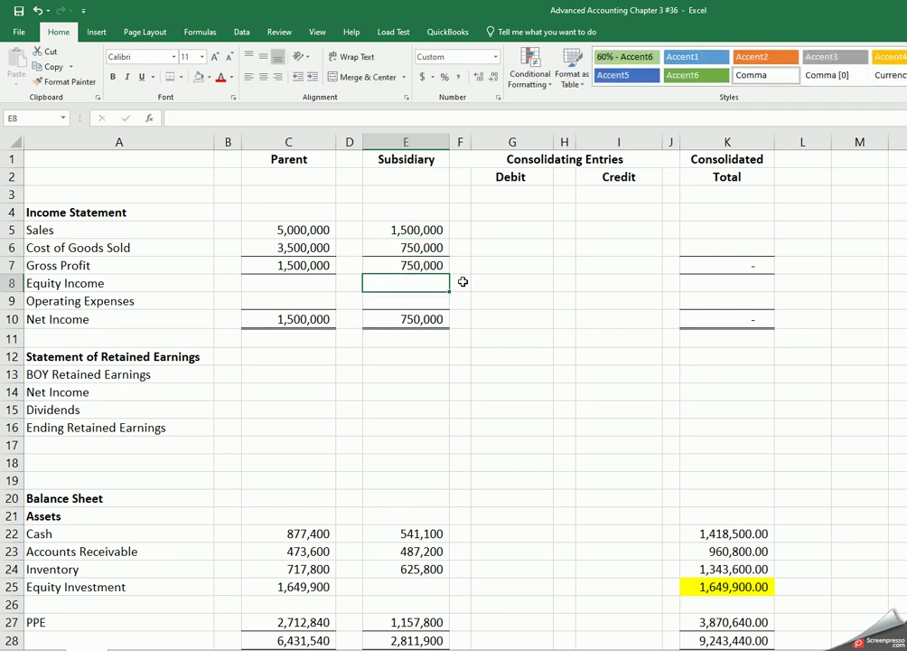
key("Left")
key("Left")
type("25")
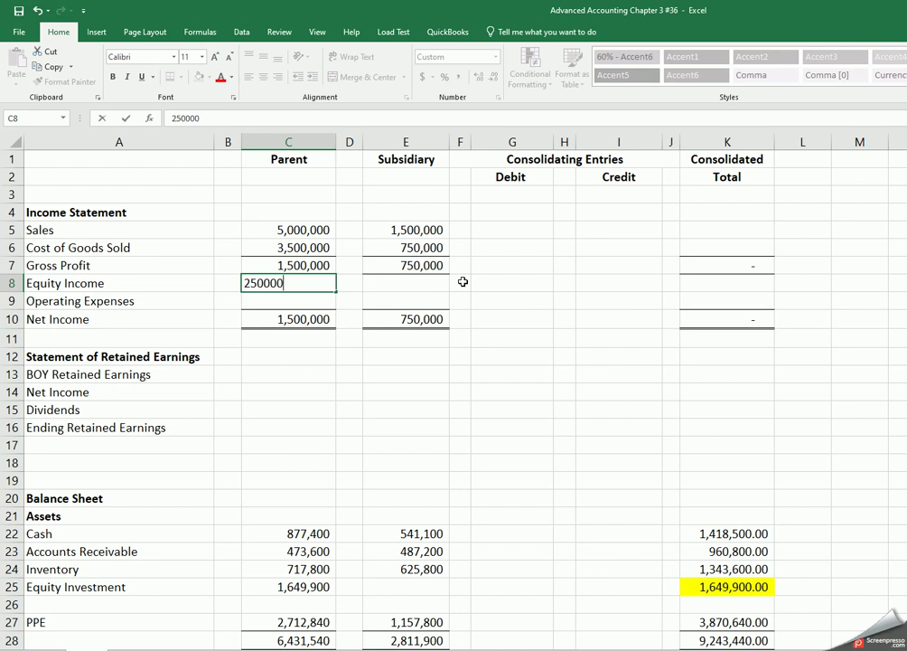
type("0,000")
key("Return")
key("Right")
key("Right")
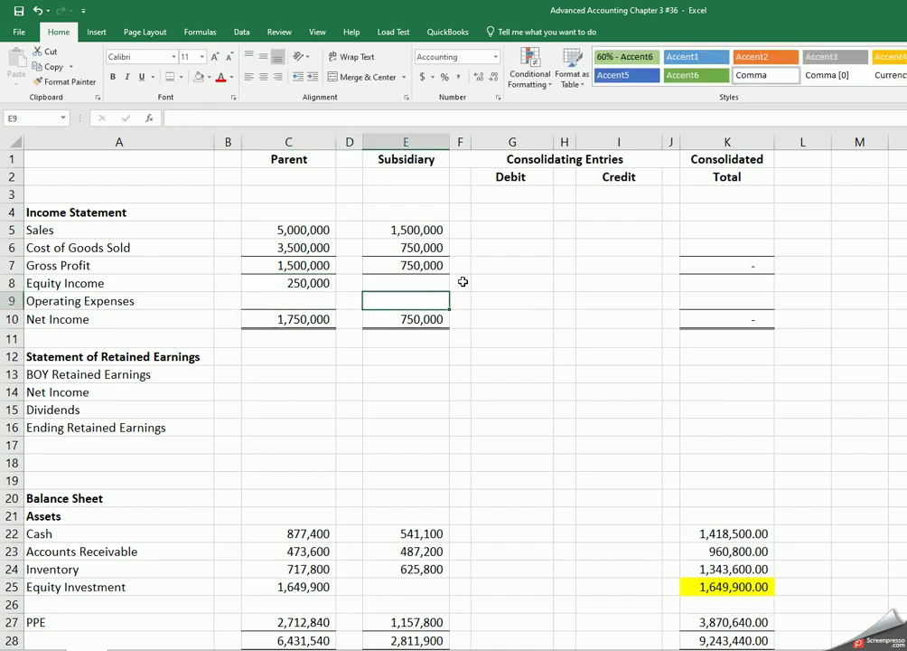
type("500000")
key("Return")
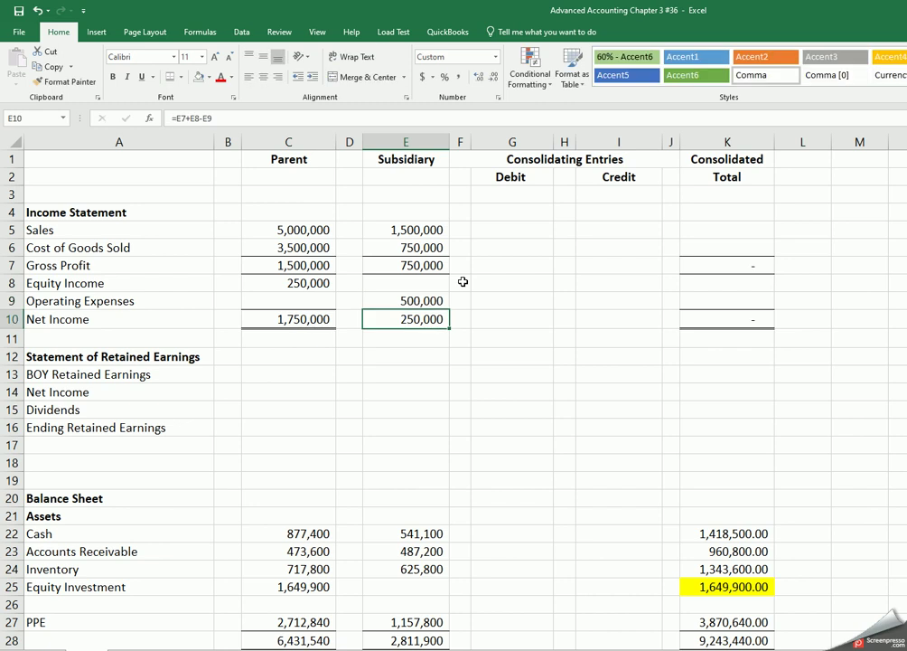
key("Up")
key("Left")
key("Left")
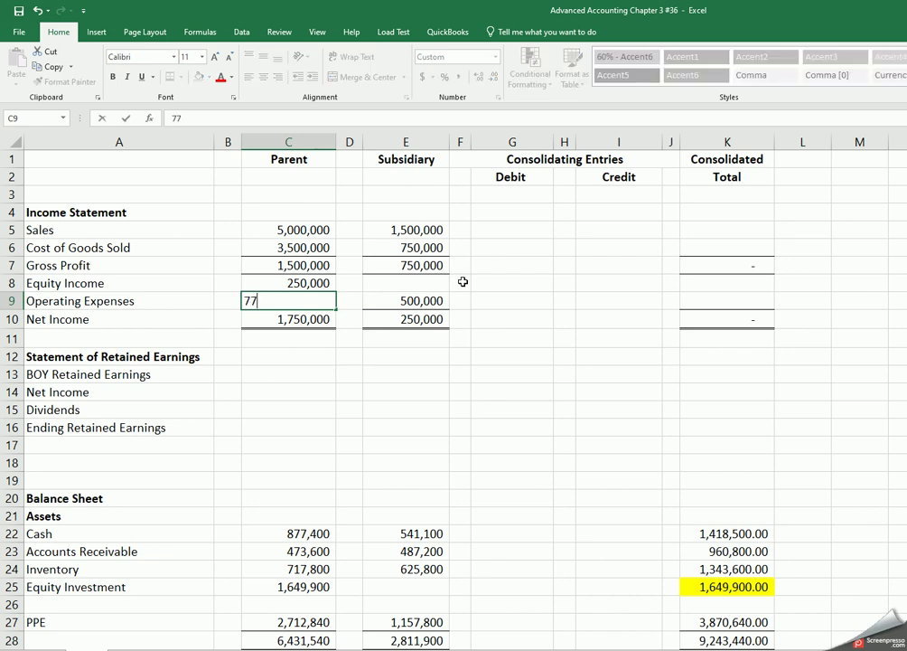
type("775,000")
key("Return")
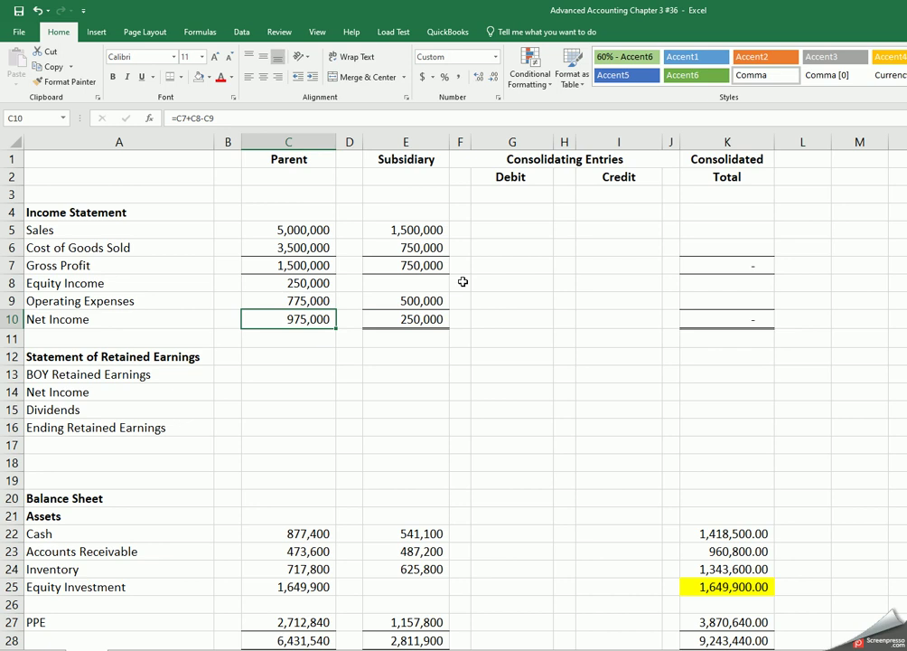
Step: Enter =C5+E5-G5+I5 in K5, giving consolidated Sales of 6,500,000.00
left_click(714, 233)
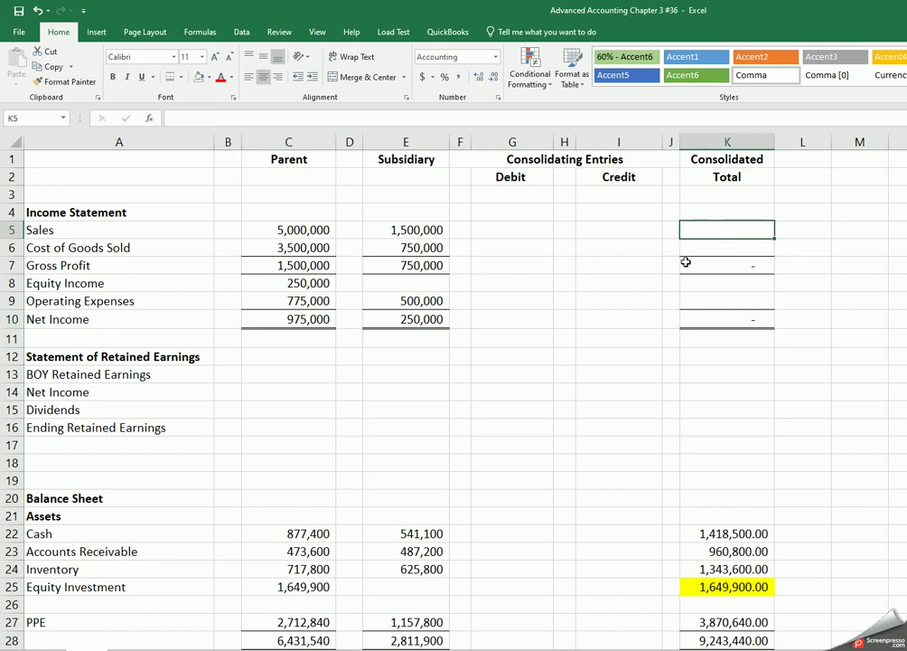
type("=")
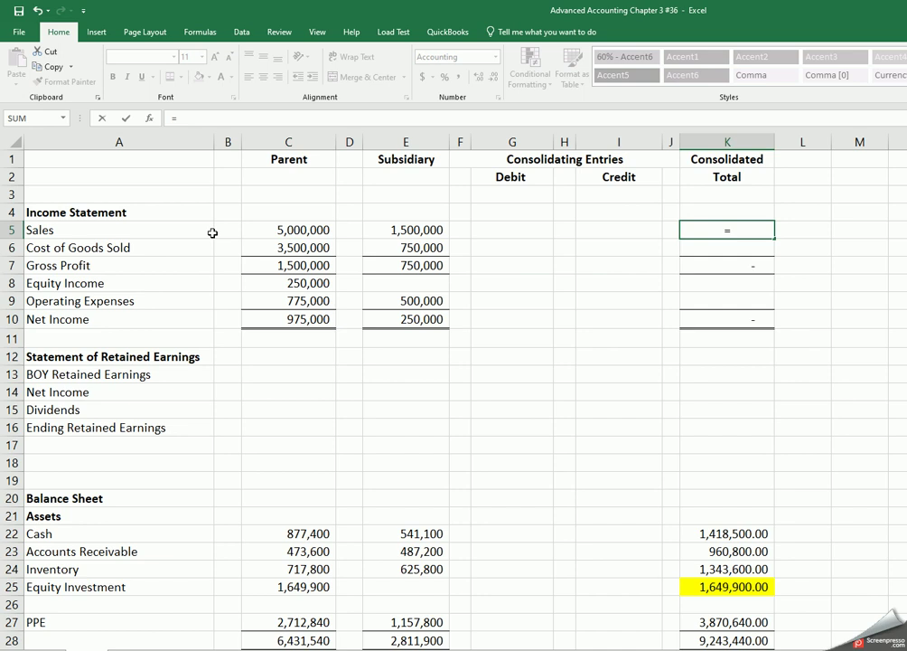
left_click(270, 233)
type("+")
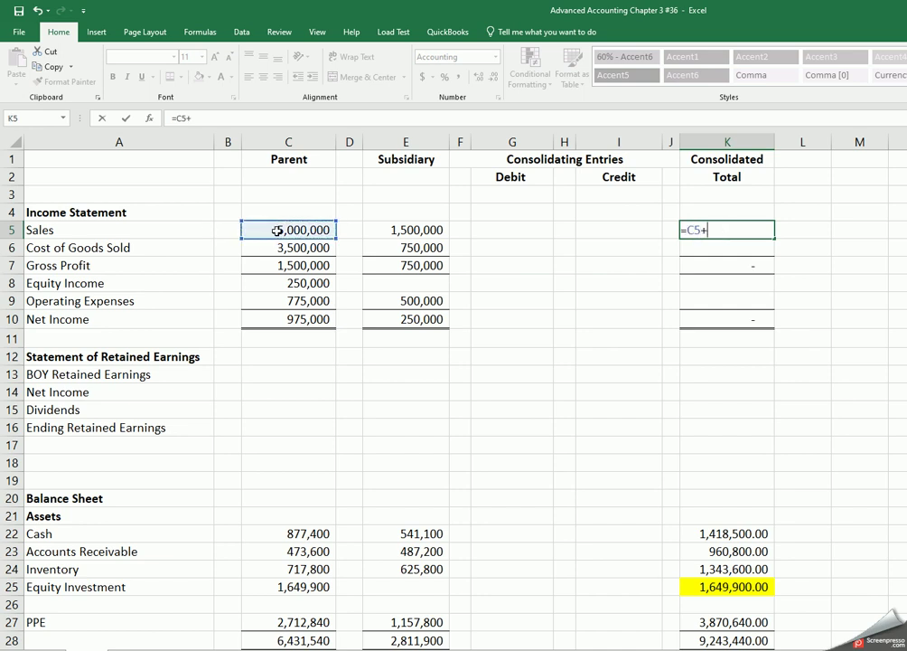
left_click(385, 233)
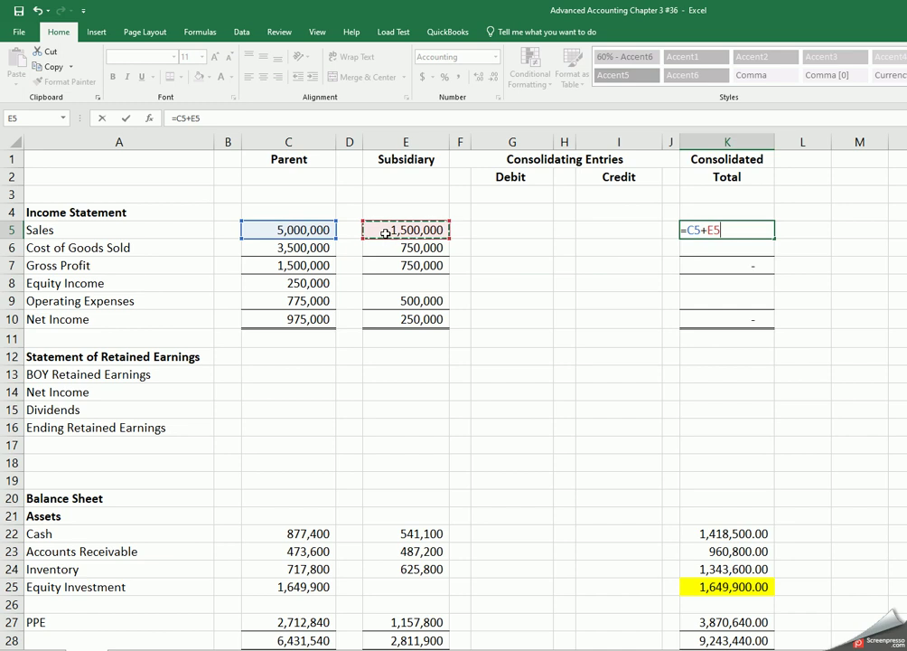
type("-")
left_click(486, 231)
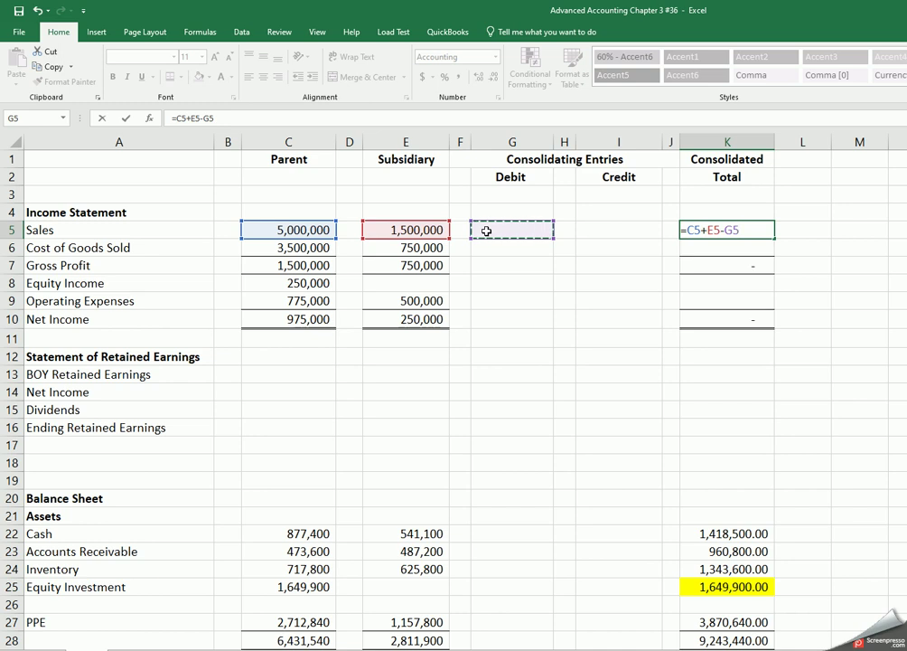
type("+")
left_click(604, 229)
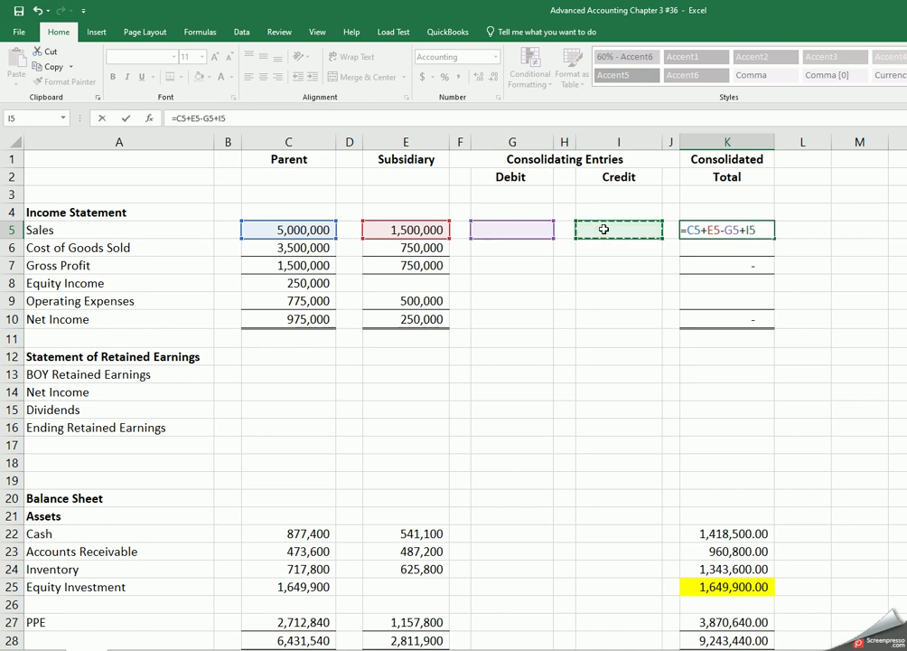
key("Return")
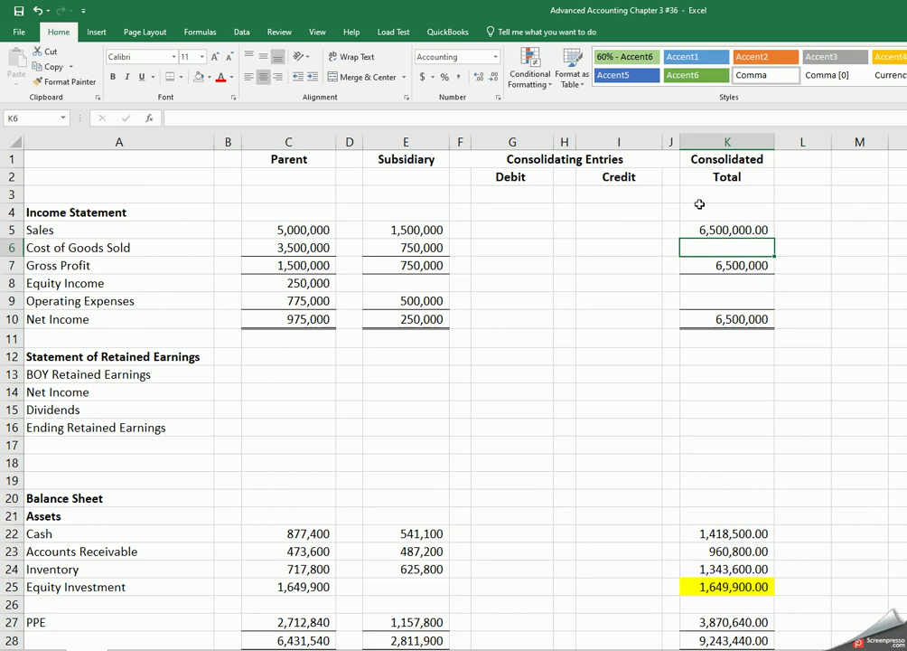
Step: Enter =C6+E6+G6-I6 in K6, giving consolidated Cost of Goods Sold of 4,250,000.00
type("=")
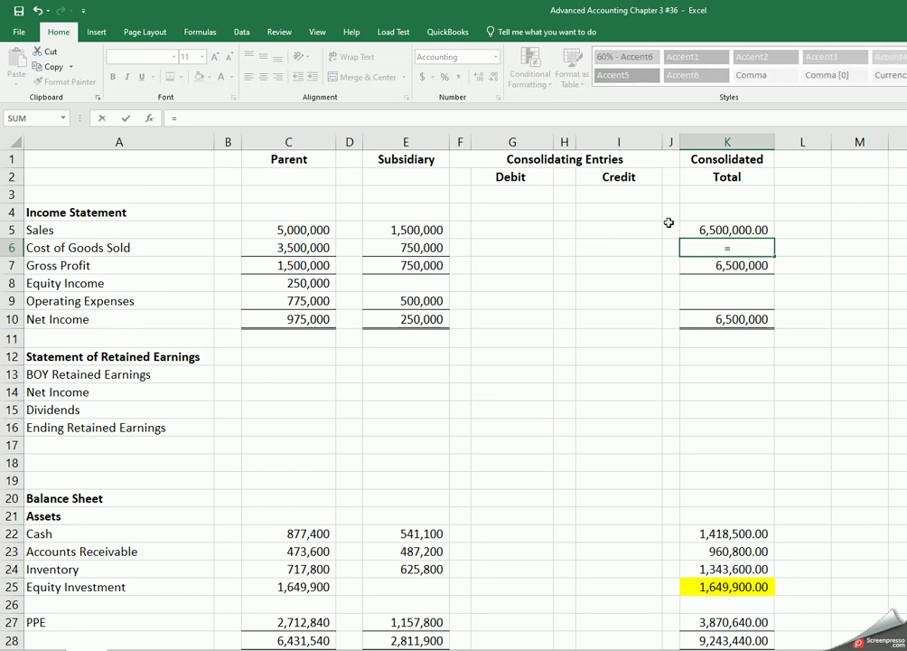
left_click(311, 253)
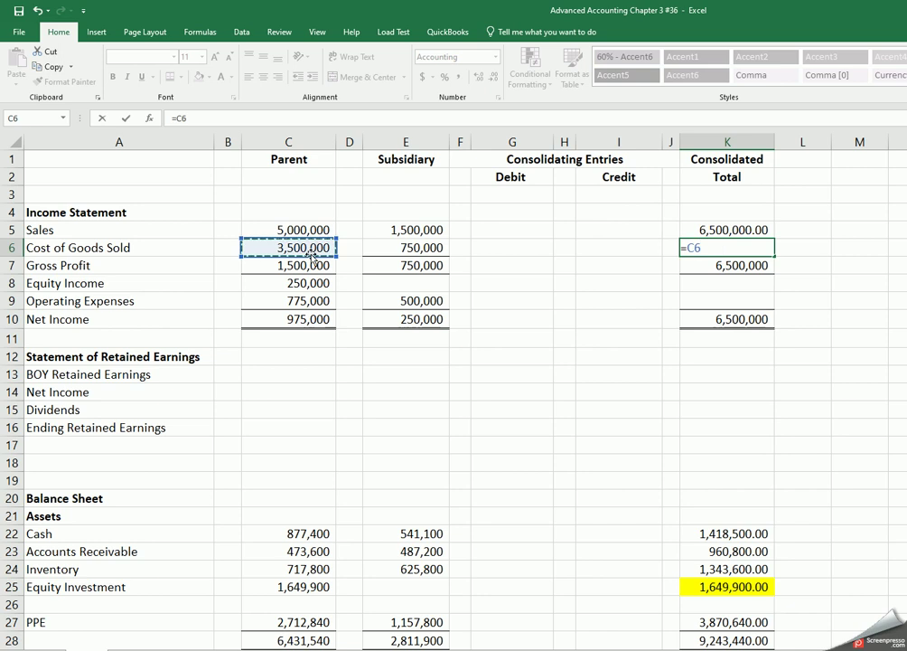
type("+")
left_click(393, 252)
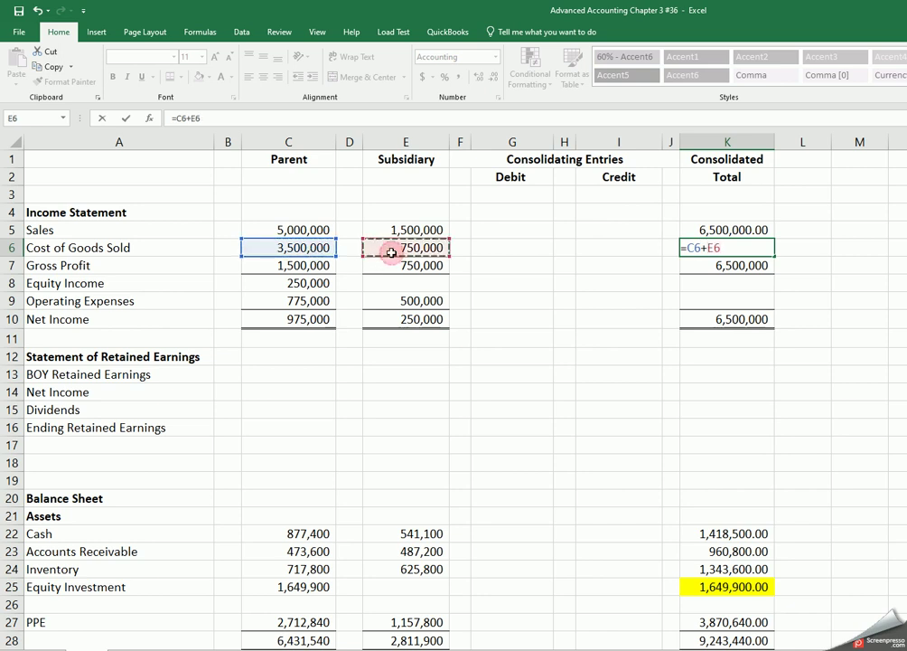
type("+")
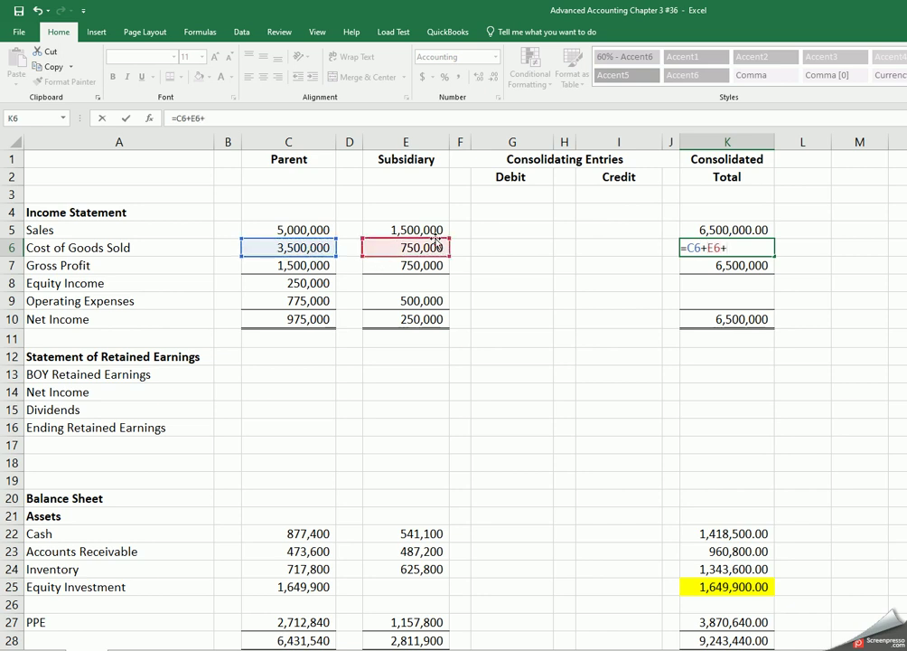
left_click(500, 248)
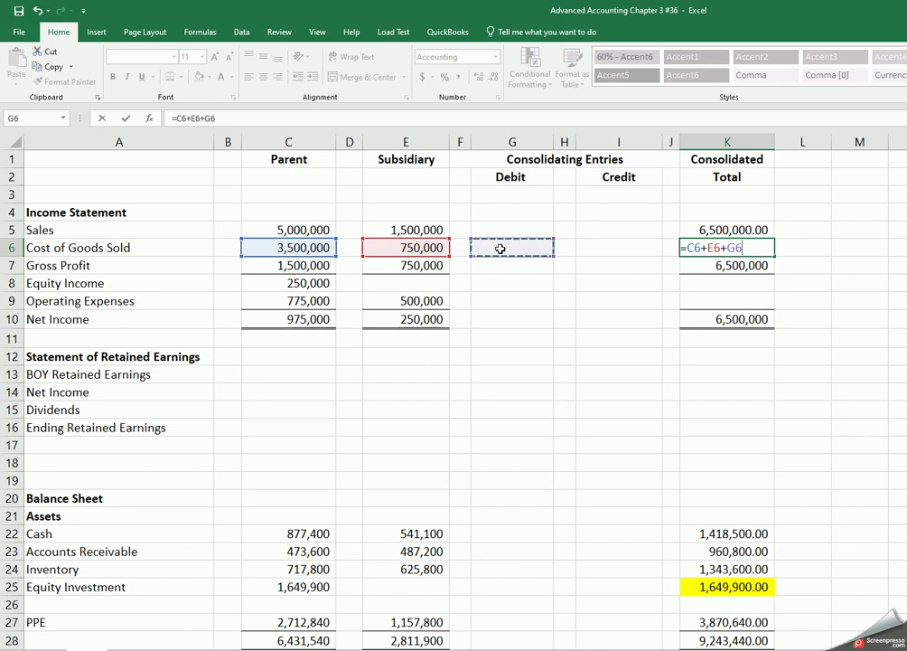
type("-")
left_click(604, 249)
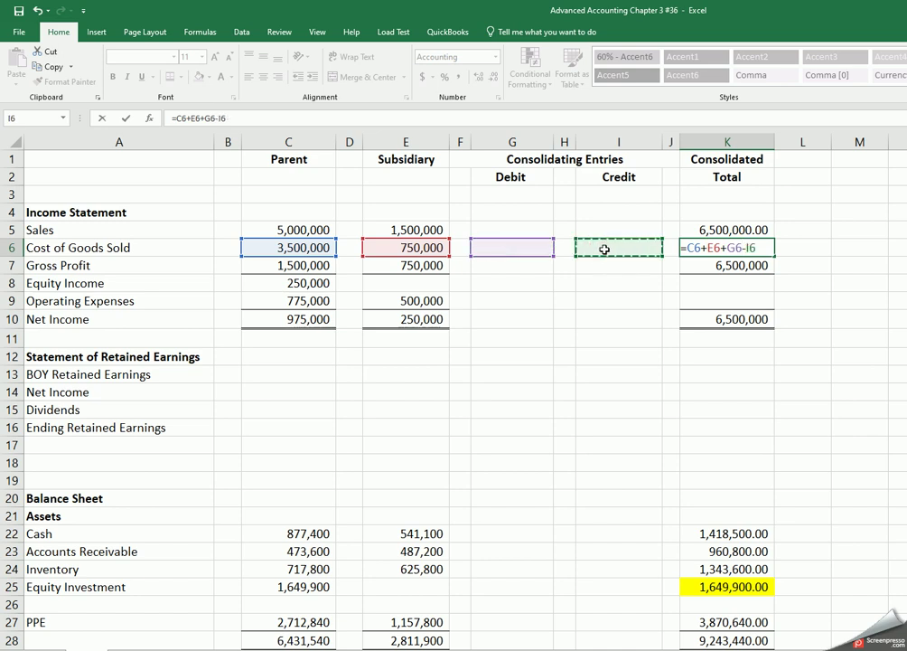
key("Return")
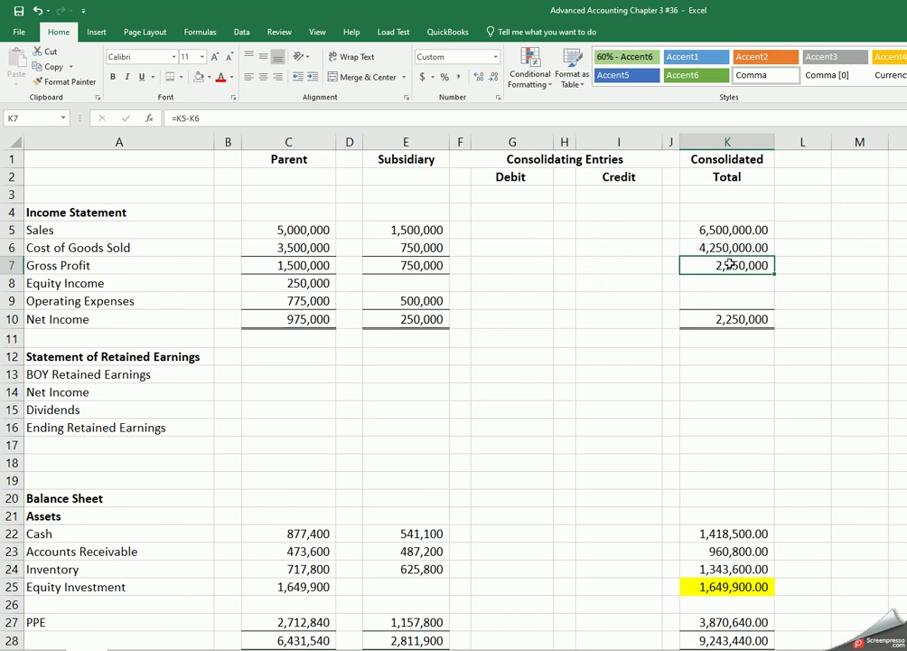
key("Down")
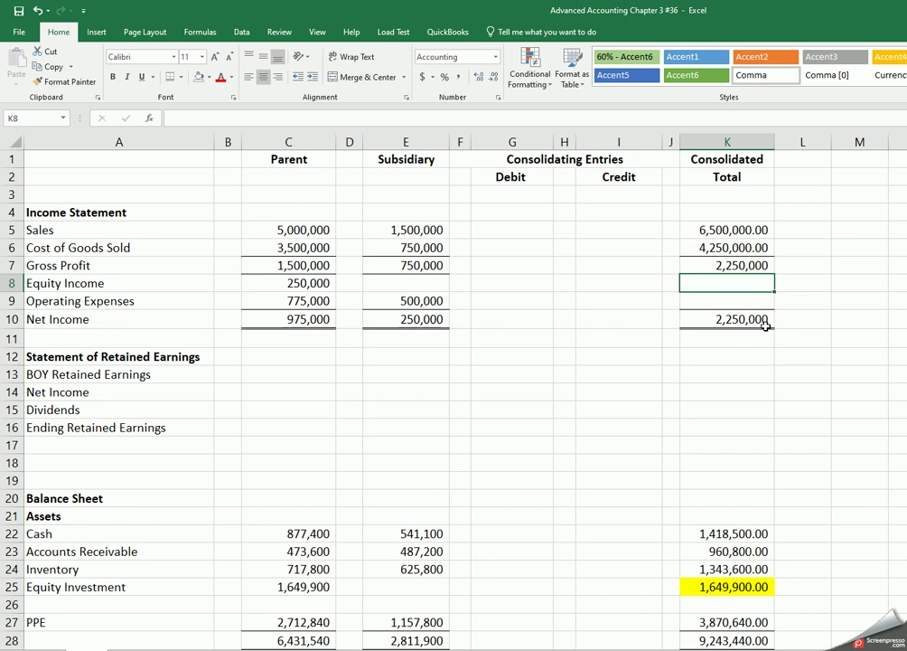
Step: Enter =C8+E8-G8+I8 in K8 so consolidated Equity Income shows 250,000.00
type("=")
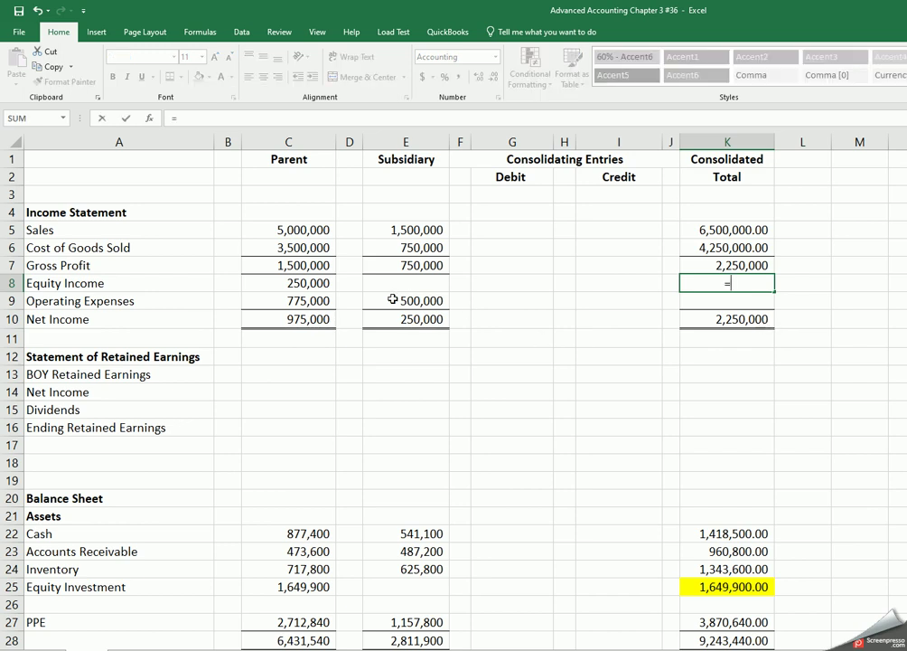
left_click(314, 285)
type("+")
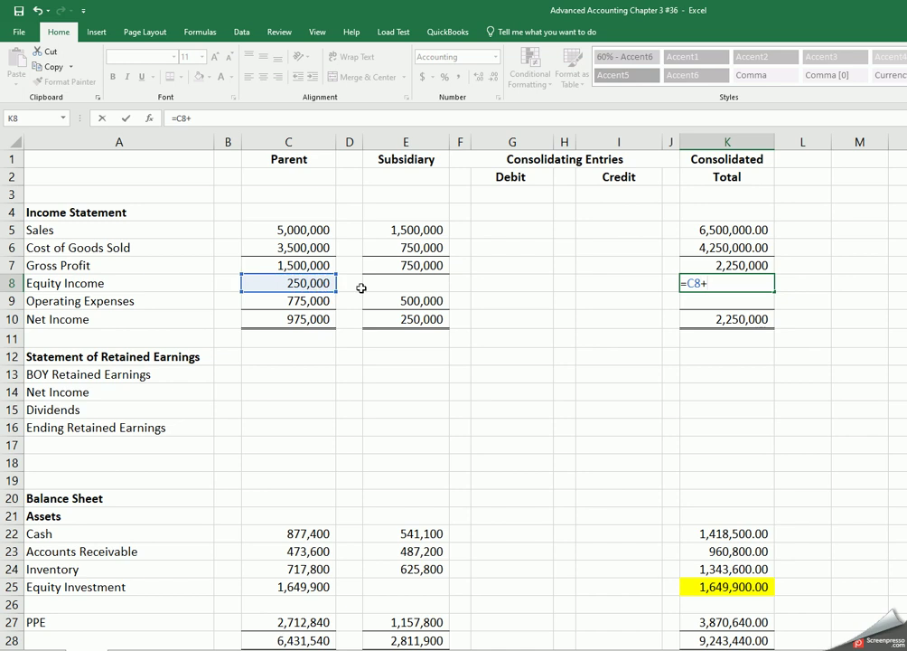
left_click(425, 290)
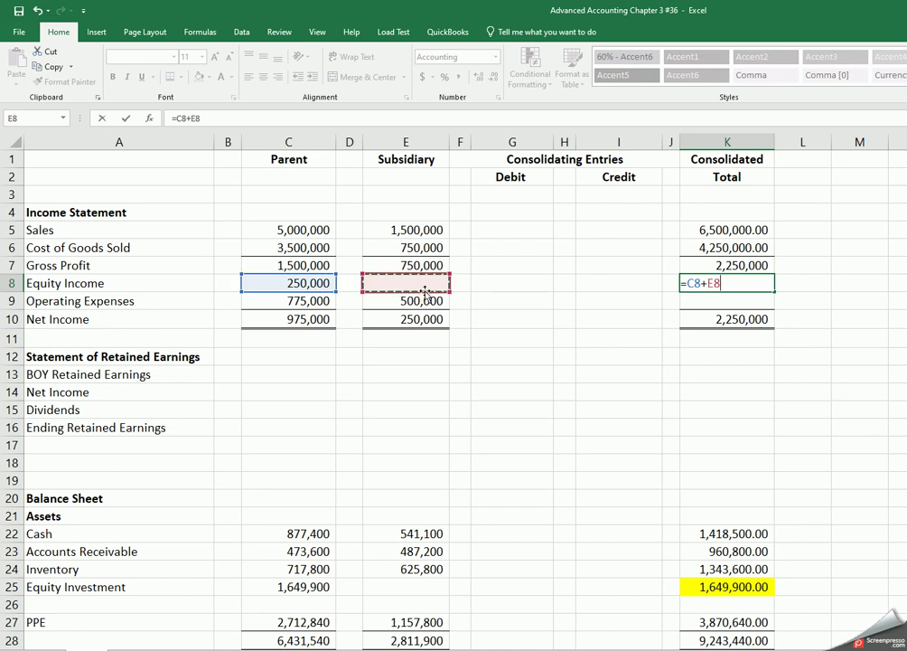
type("-")
left_click(486, 282)
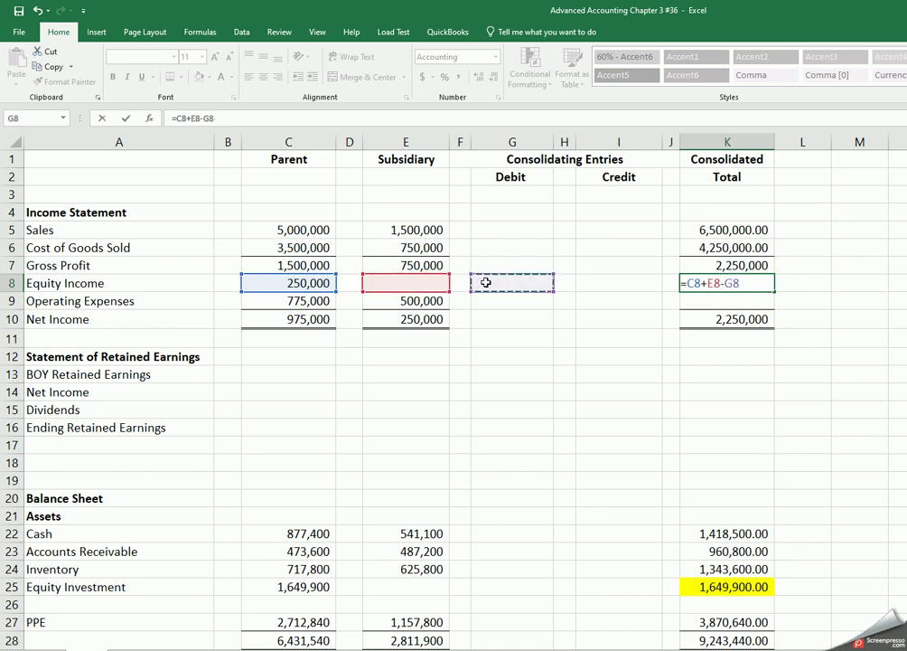
type("+")
left_click(602, 282)
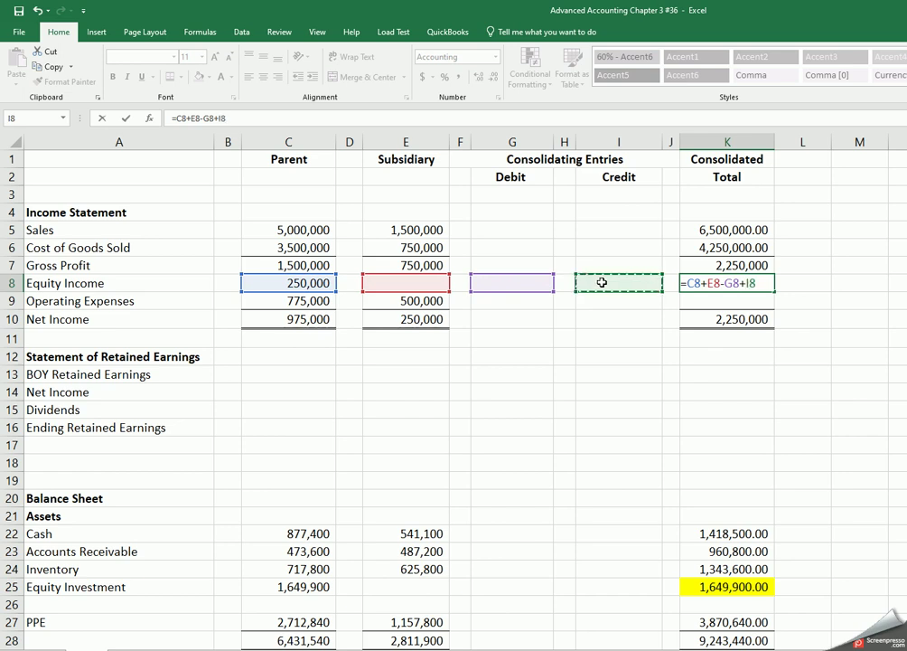
key("Return")
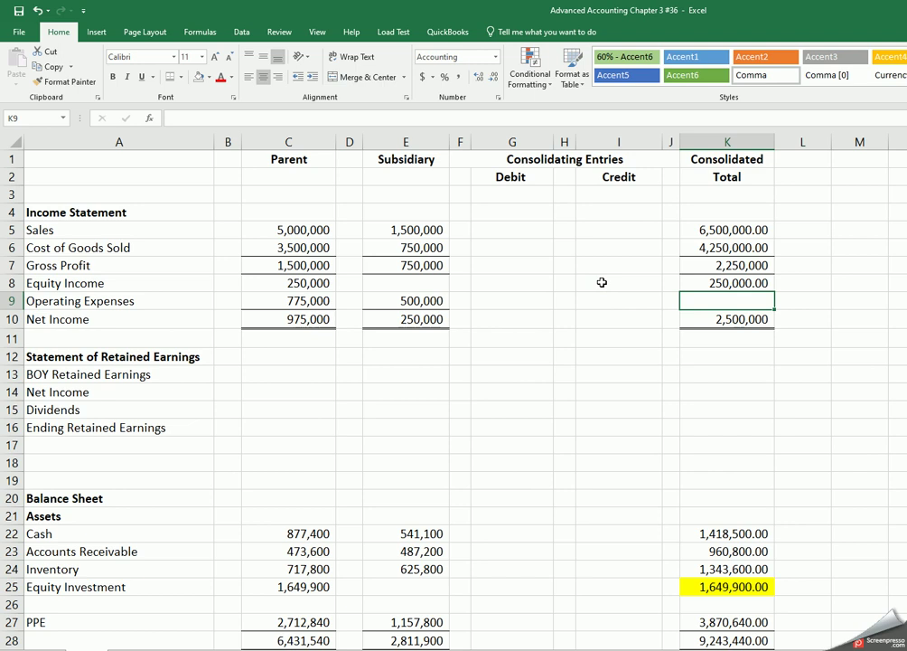
Step: Enter =C9+E9+G9-I9 in K9 so consolidated Operating Expenses total 1,275,000.00
type("=")
left_click(263, 300)
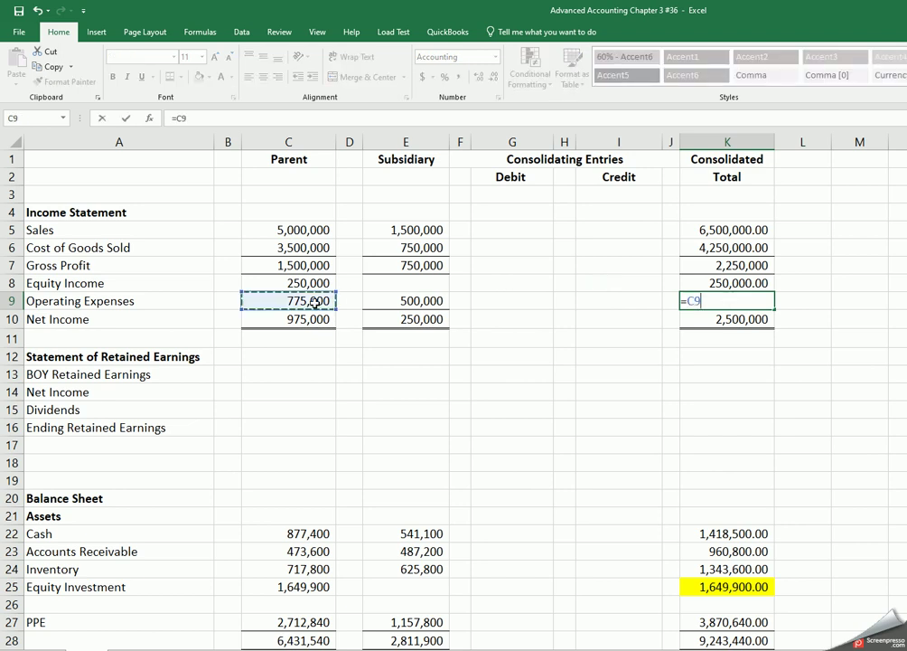
type("+")
left_click(398, 302)
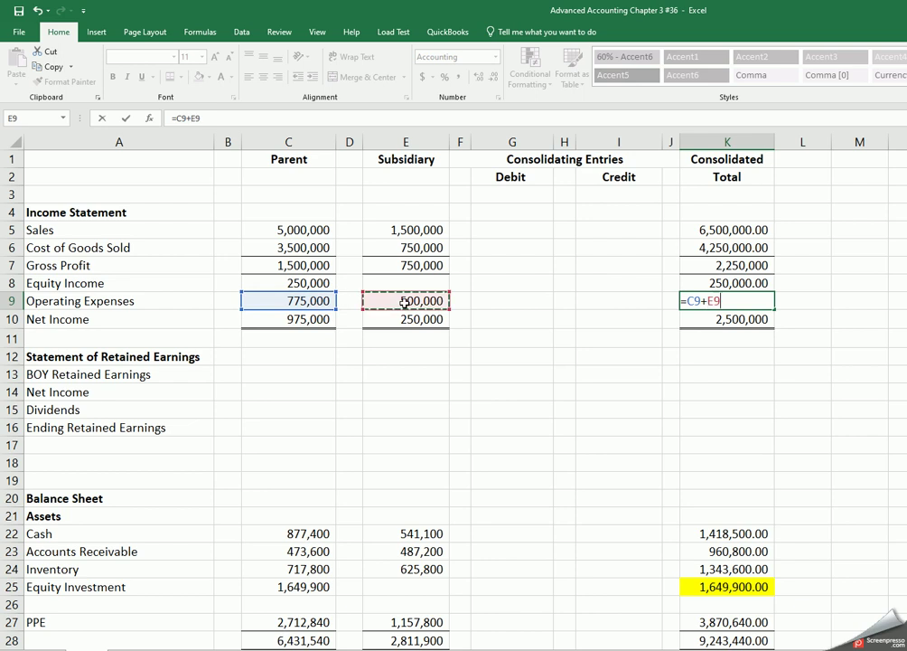
type("+")
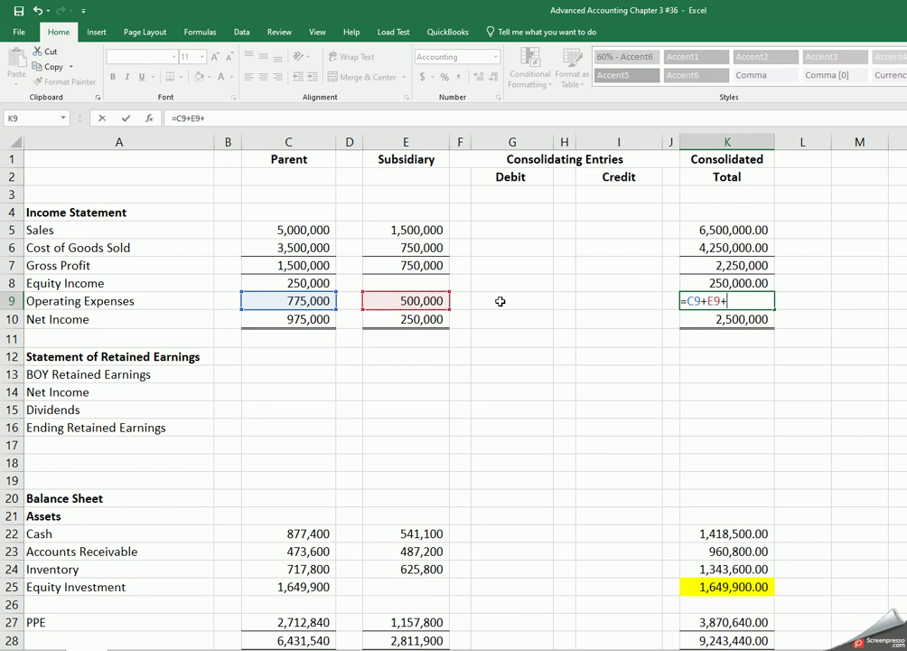
left_click(497, 300)
type("-")
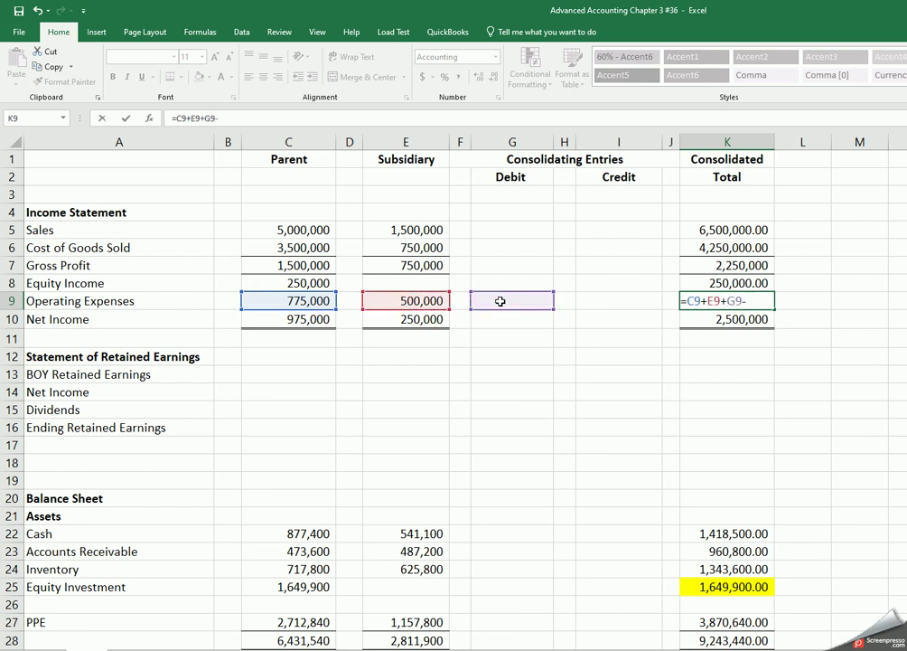
left_click(601, 300)
key("Return")
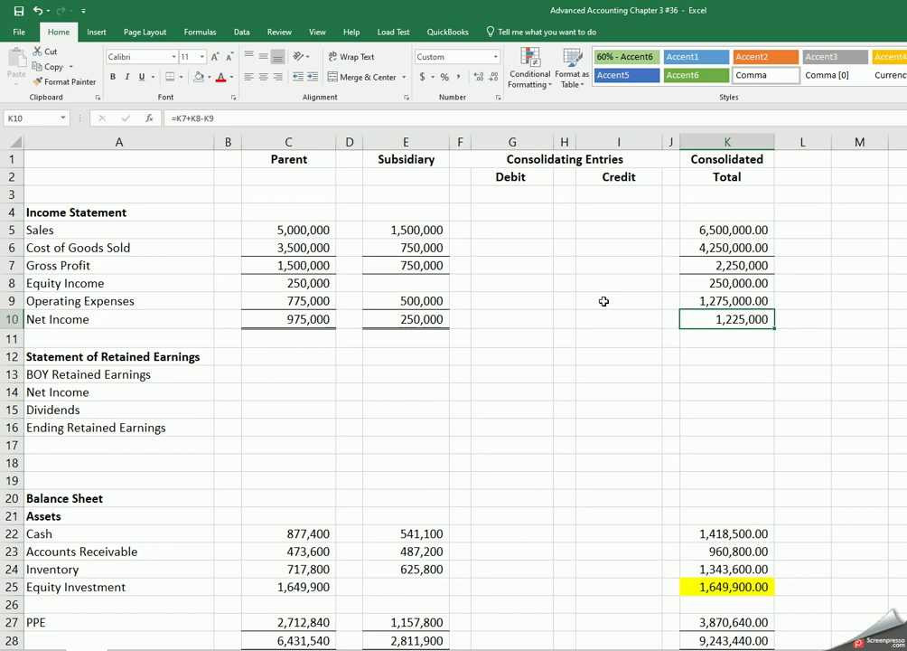
key("Down")
key("Down")
key("Left")
key("Left")
key("Left")
key("Left")
key("Left")
key("Left")
key("Left")
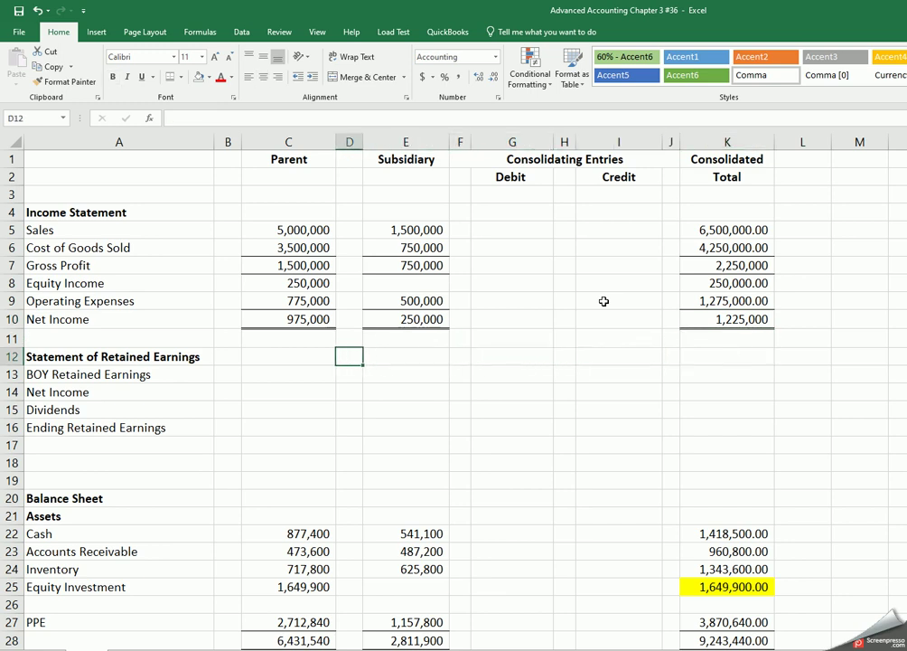
key("Left")
key("Down")
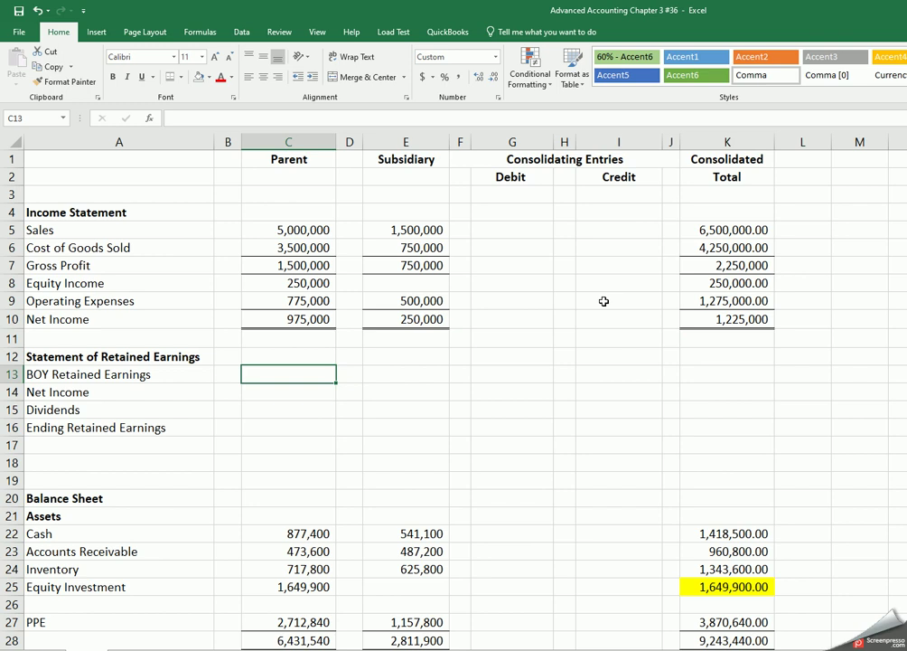
Step: Fill C13:C15 with Parent BOY retained earnings 1,550,000, net income 975,000 and dividends 350,000
type("1550000")
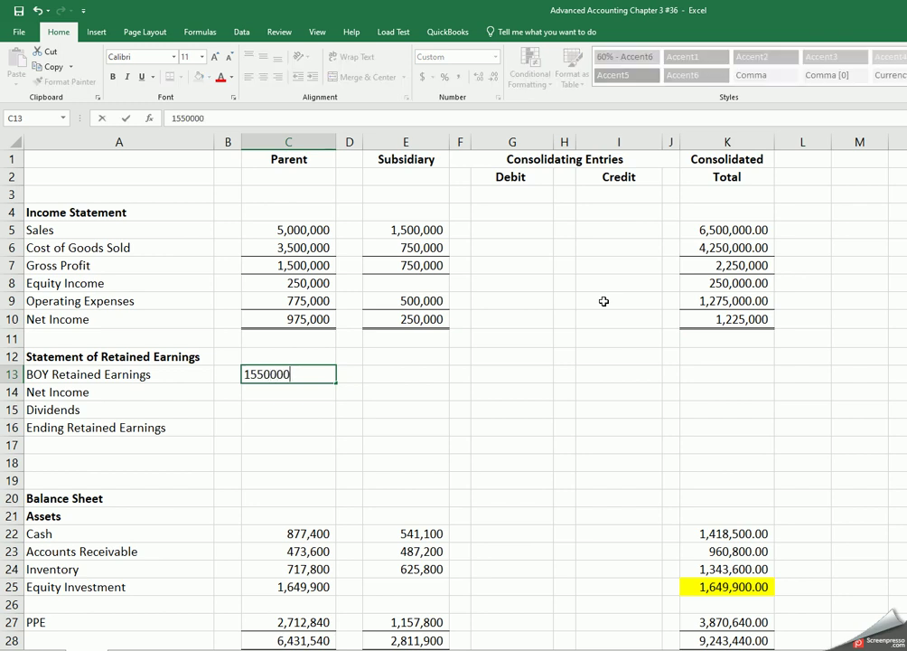
key("Return")
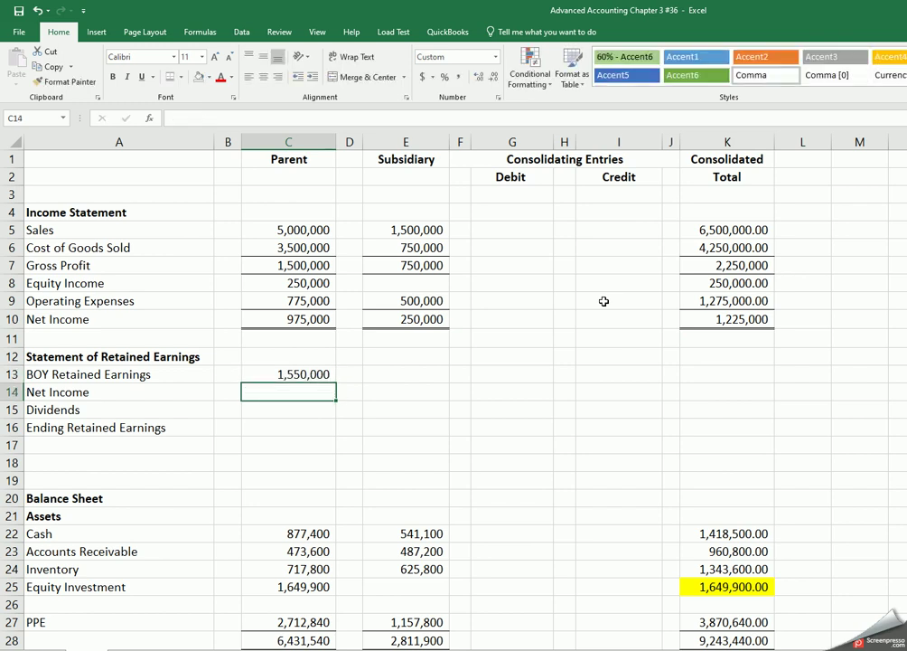
type("975000")
key("Return")
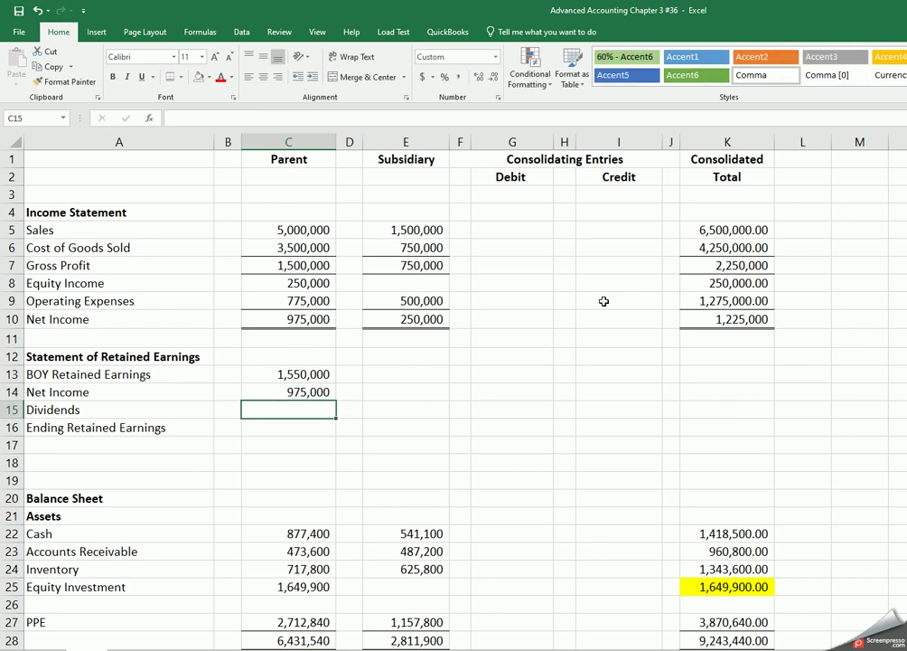
type("350000")
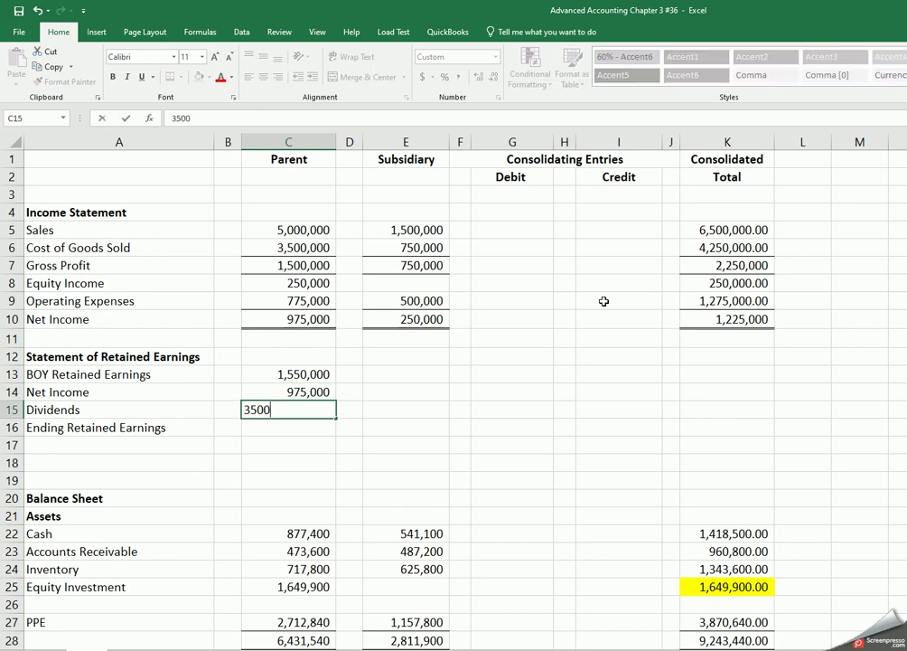
key("Return")
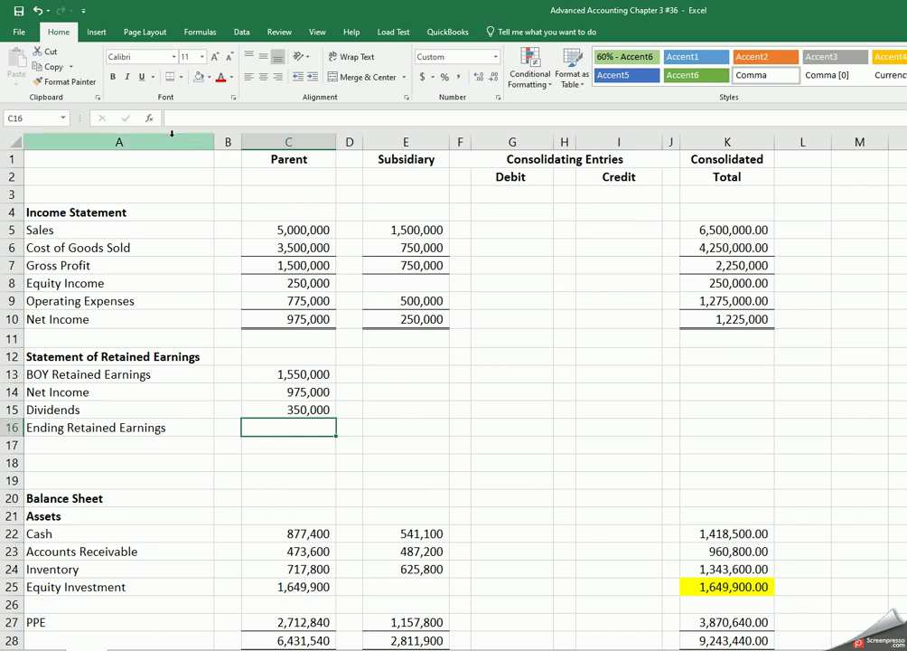
Step: Give C16 a total border and enter =C13+C14-C15, showing 2,175,000
left_click(169, 77)
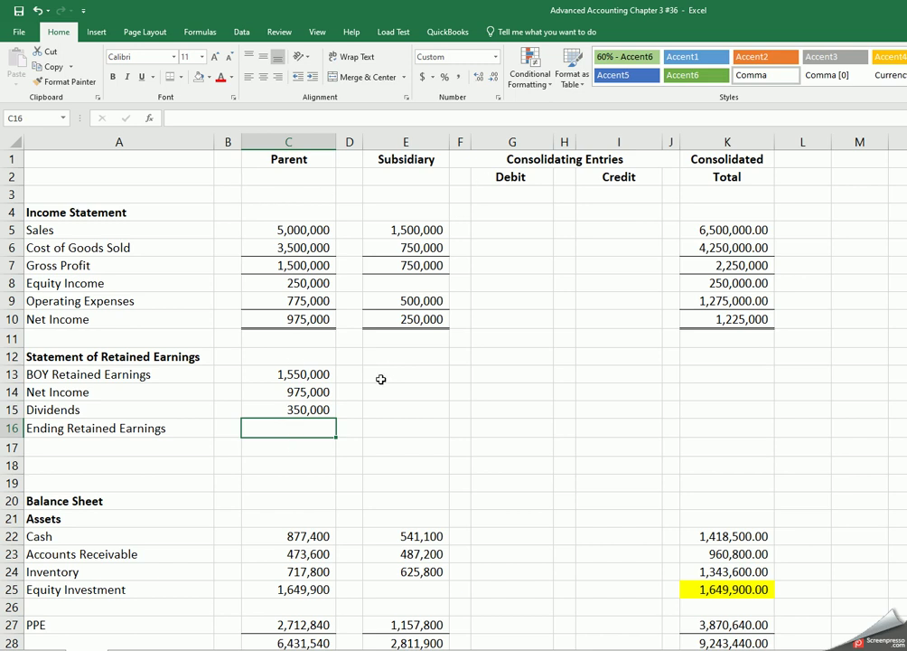
type("=")
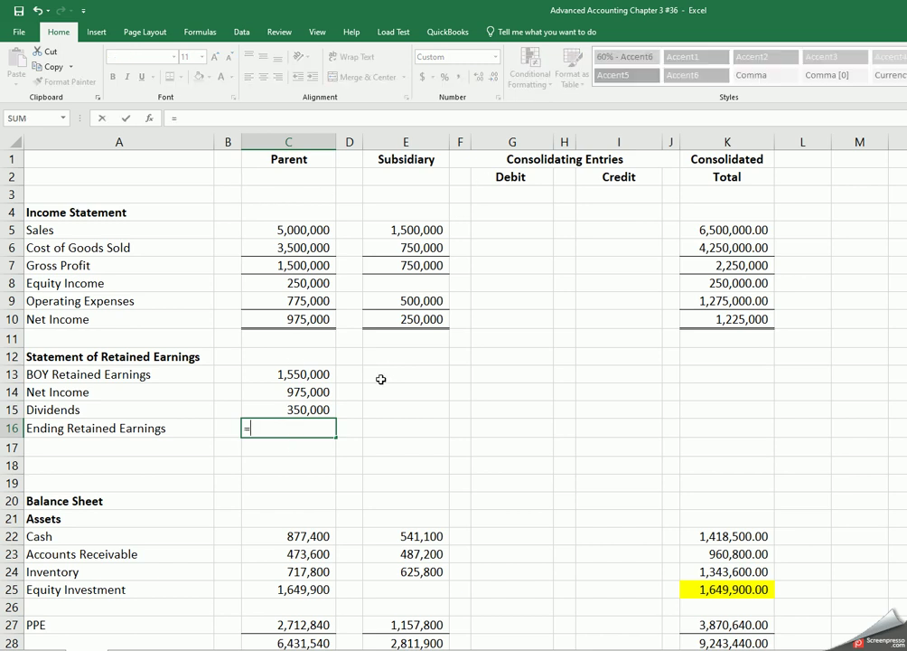
left_click(314, 374)
type("+")
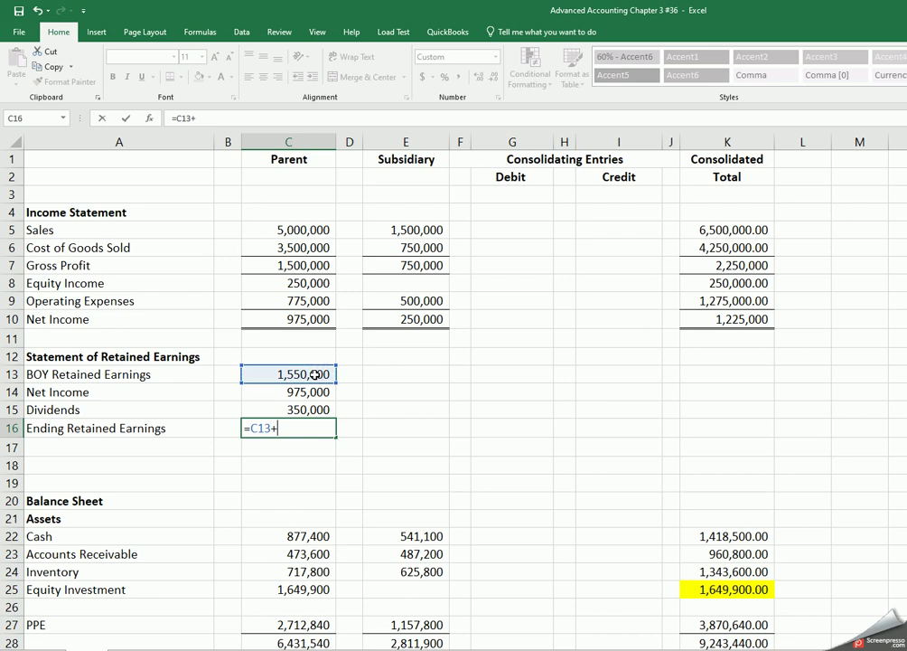
left_click(307, 394)
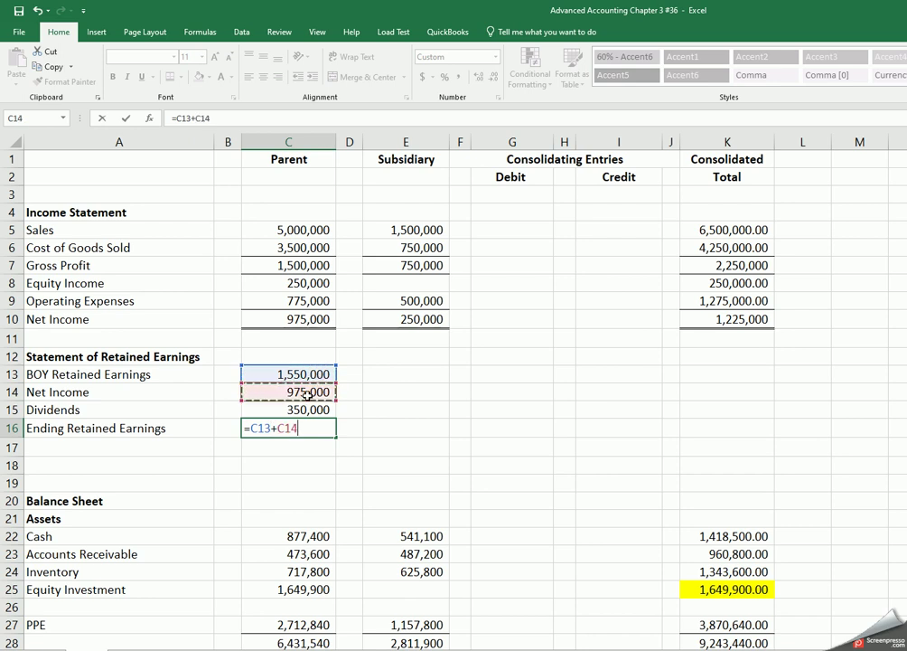
type("-")
left_click(309, 409)
key("Return")
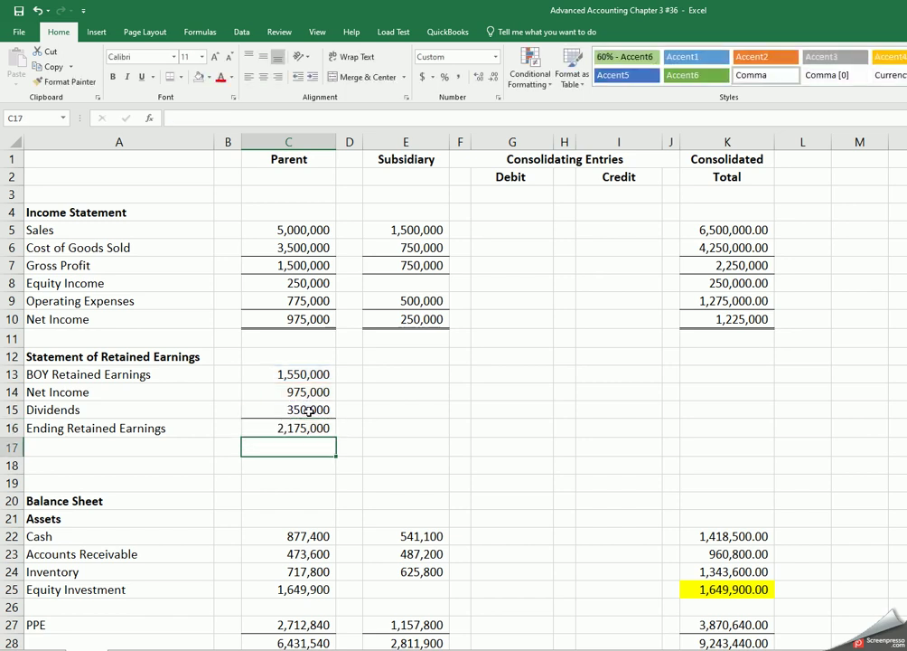
key("Up")
key("Right")
key("Right")
key("Up")
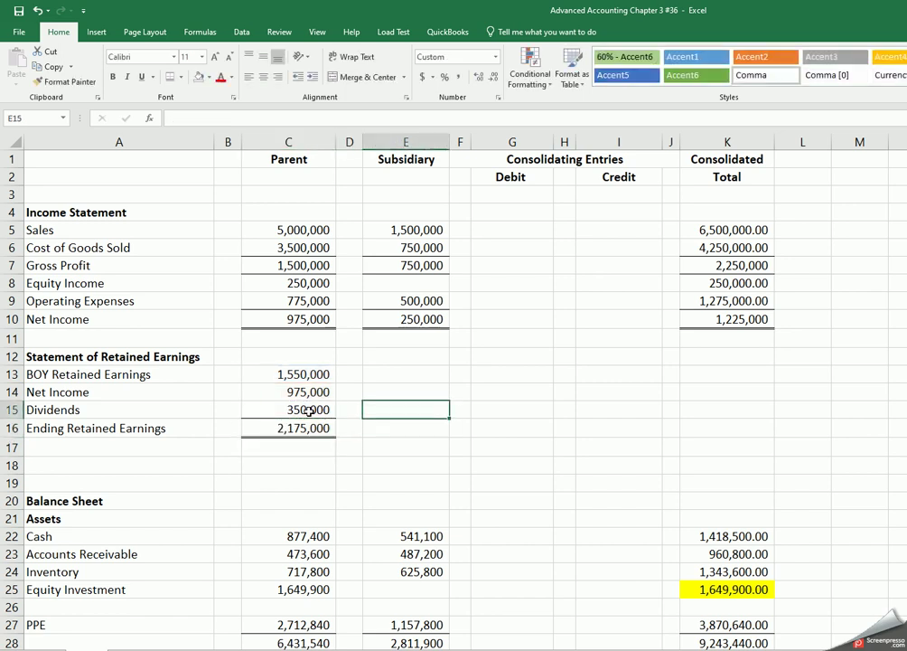
Step: Fill E13:E15 with Subsidiary BOY 750,000, net income 250,000 and dividends 75,000, fixing the dividends sign
key("Up")
key("Up")
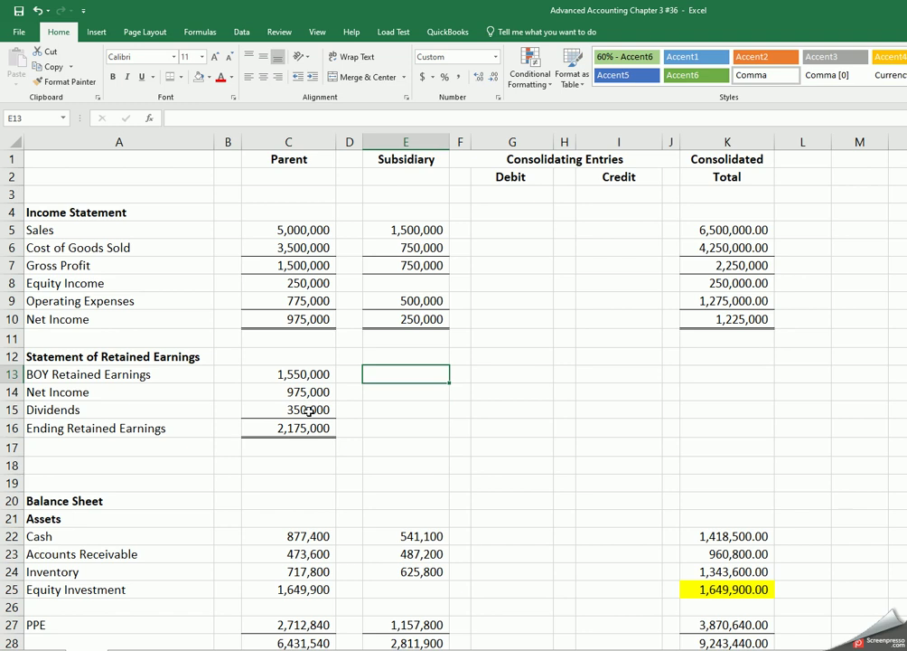
type("750,000")
key("Return")
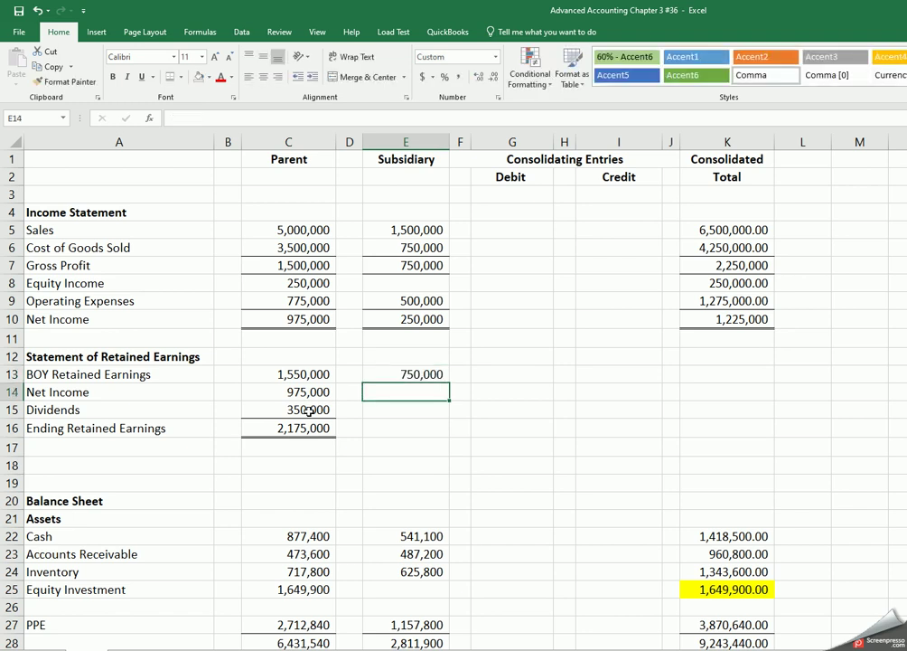
type("25000")
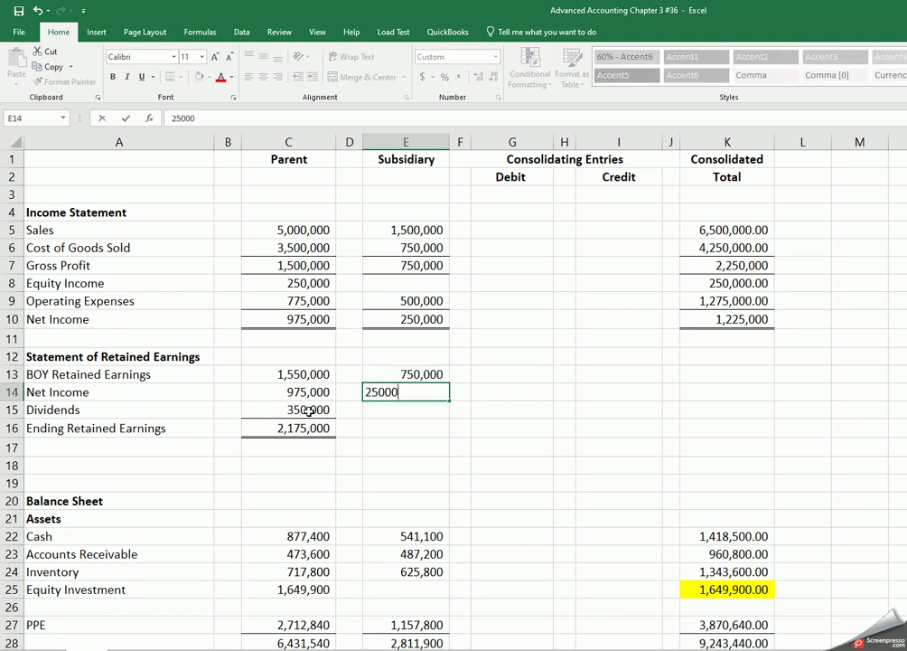
key("Return")
type("-")
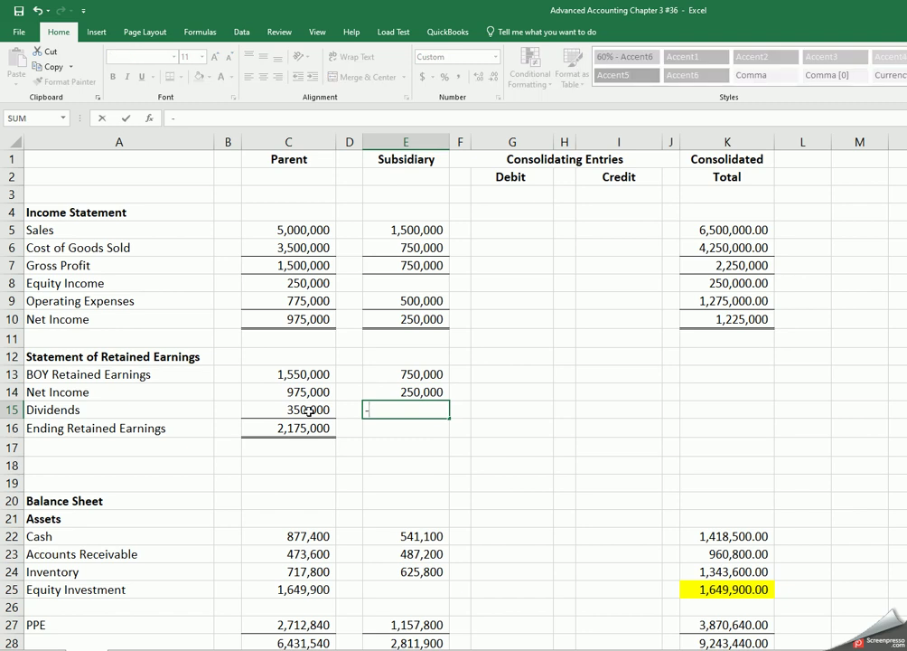
type("75000")
key("Return")
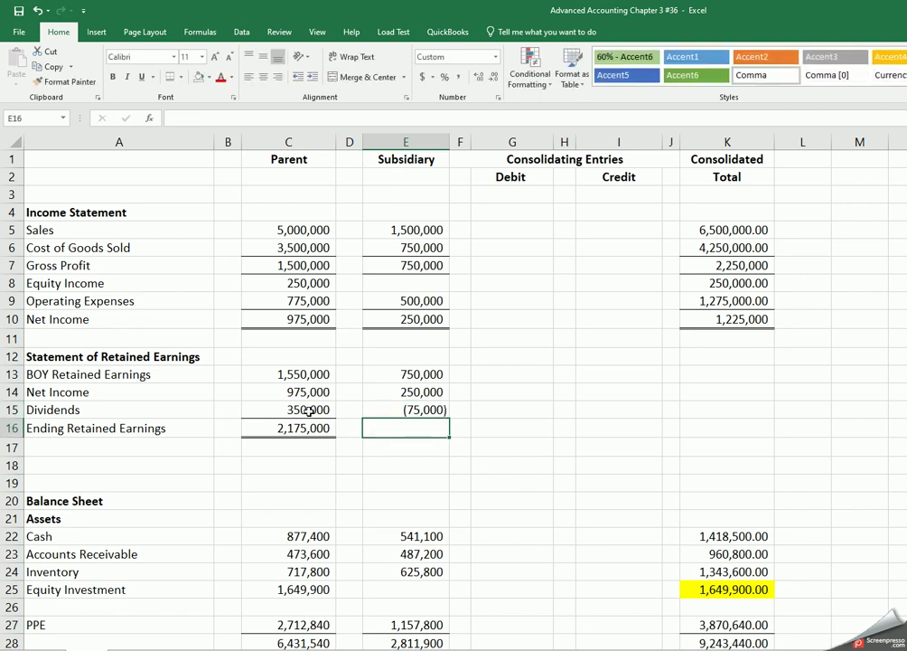
key("Up")
type("75000")
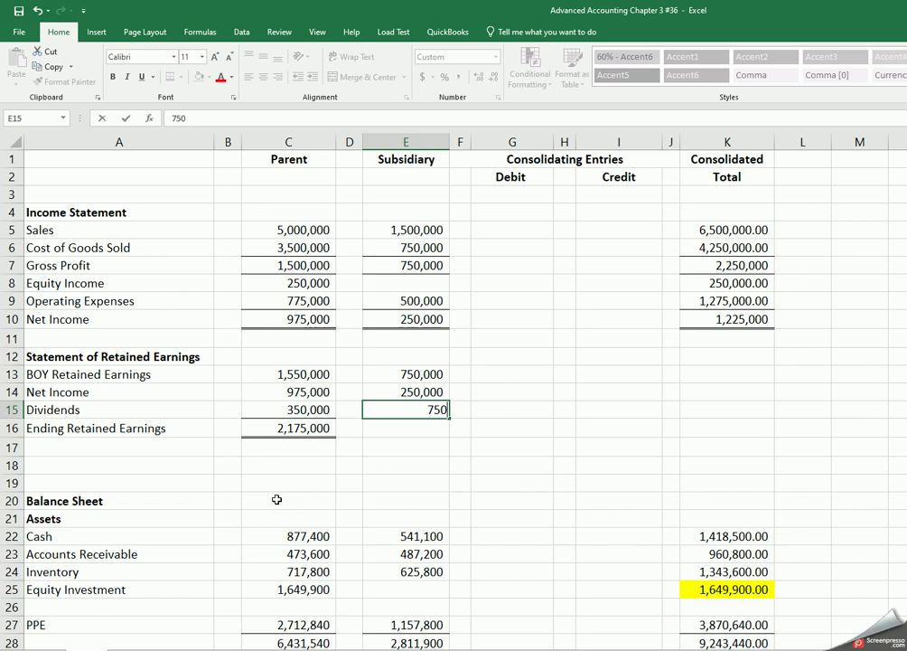
key("Return")
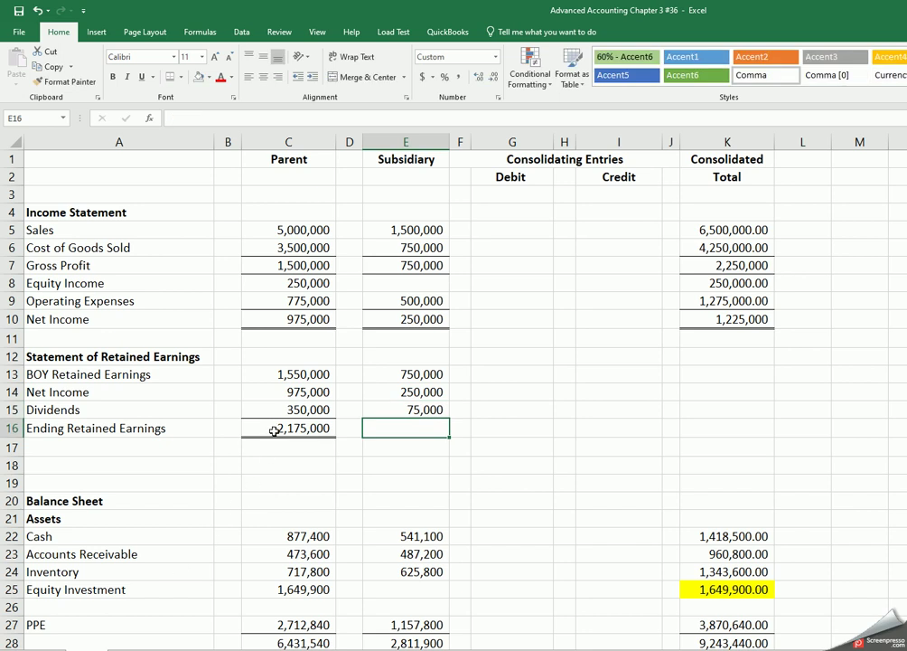
Step: Copy C16's ending retained earnings formula into E16 and K16
left_click(274, 431)
right_click(274, 431)
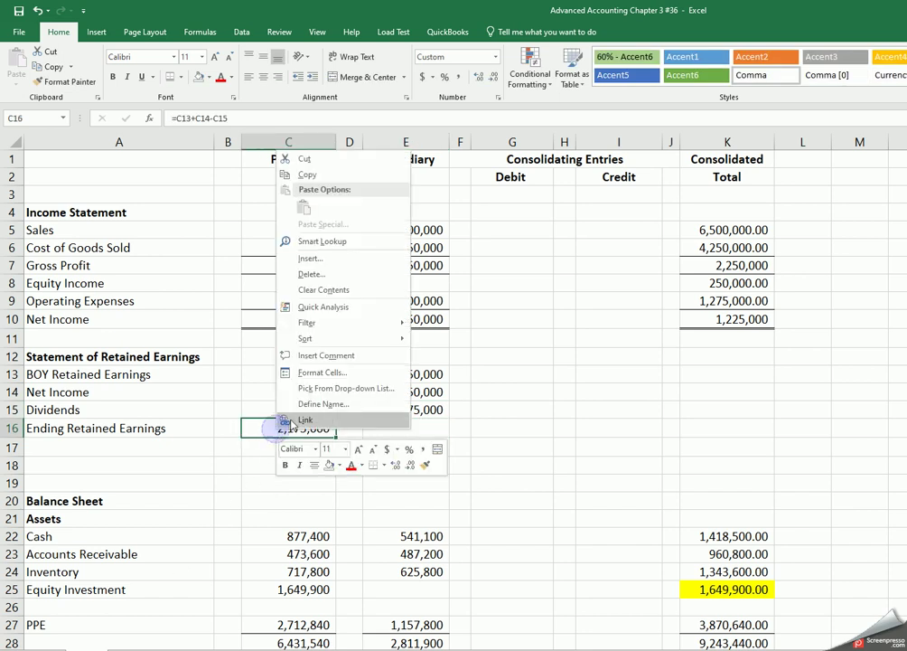
left_click(307, 174)
left_click(408, 428)
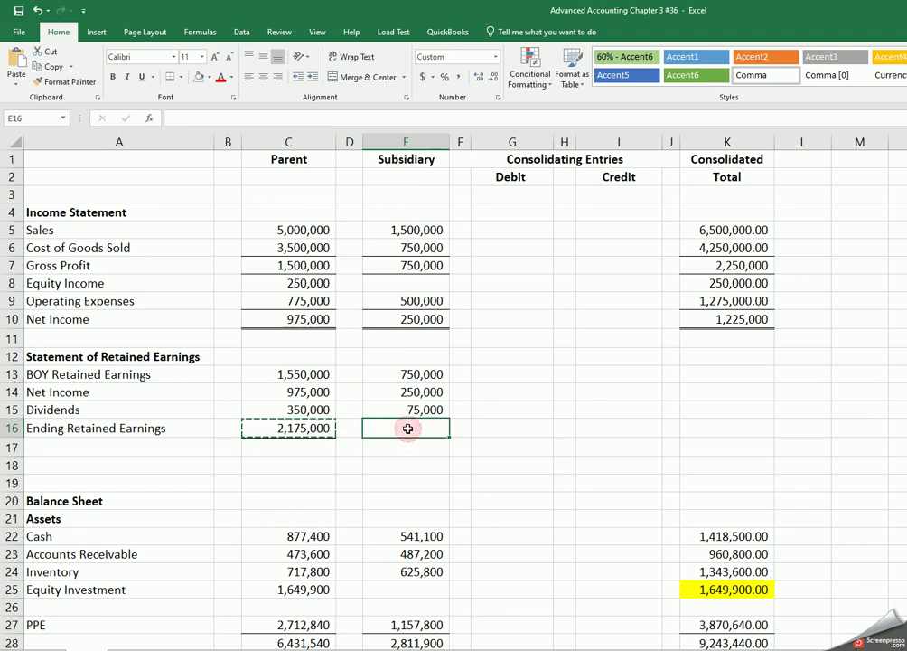
right_click(408, 428)
left_click(428, 202)
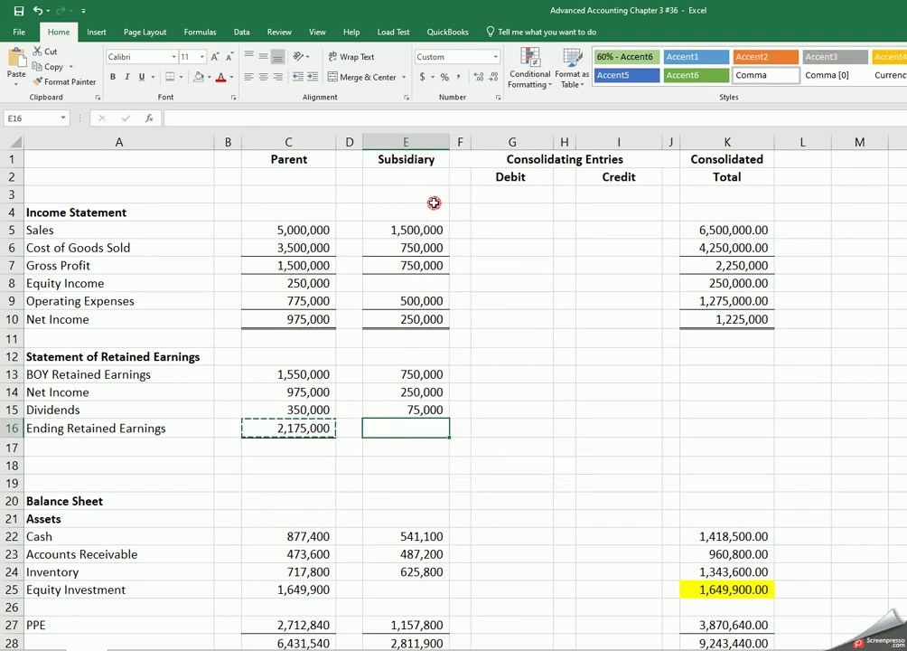
left_click(705, 425)
right_click(705, 425)
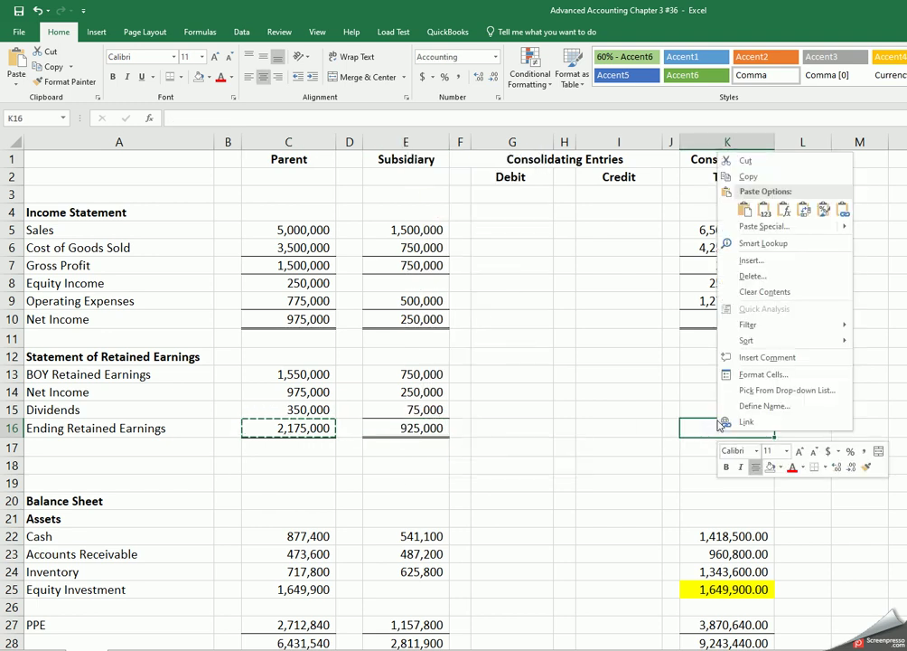
left_click(744, 212)
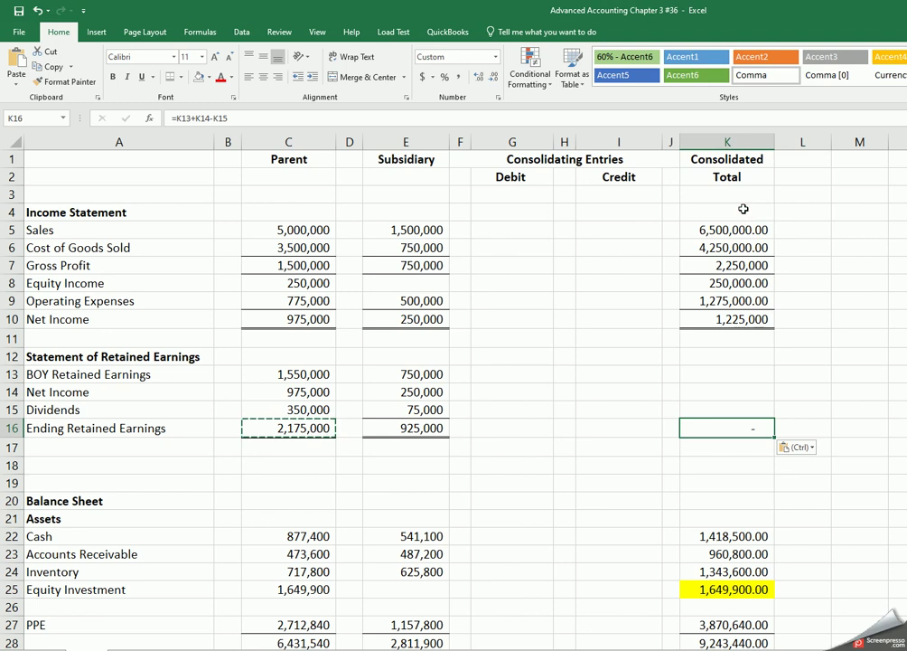
Step: Enter =C13+E13-G13+I13 in K13 so consolidated BOY retained earnings shows 2,300,000.00
left_click(746, 374)
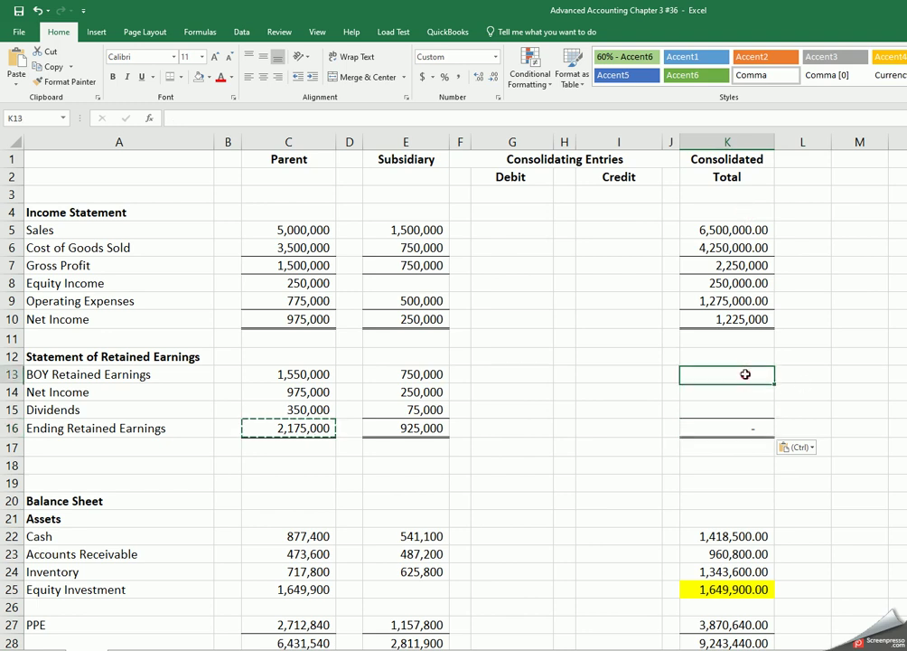
type("=")
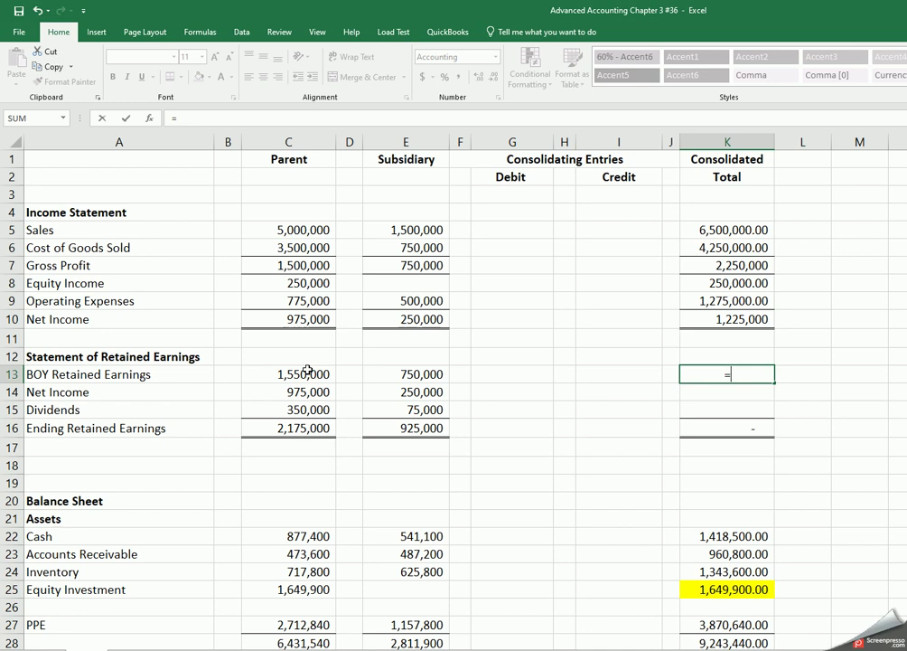
left_click(307, 372)
type("+")
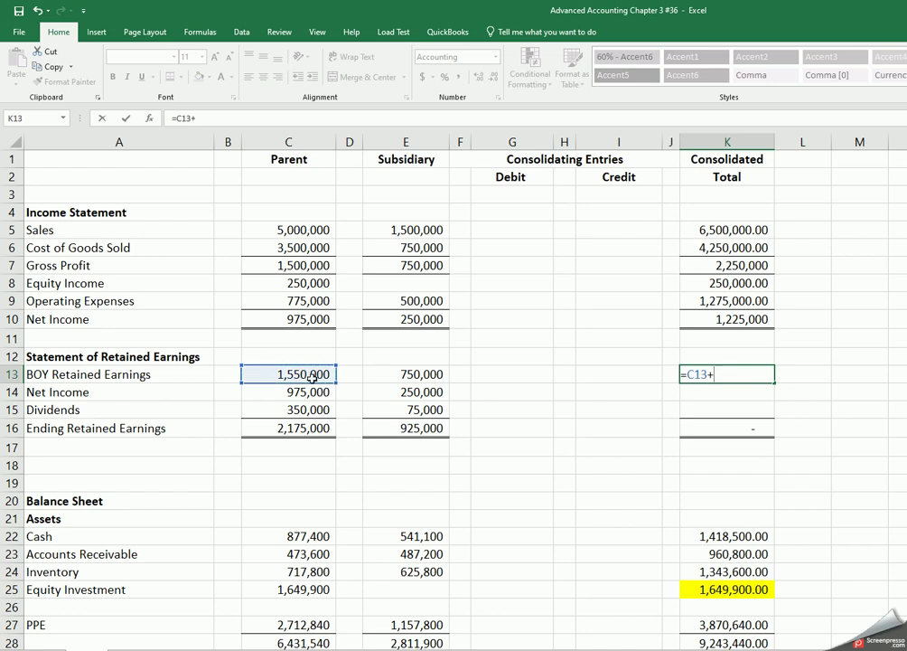
left_click(384, 376)
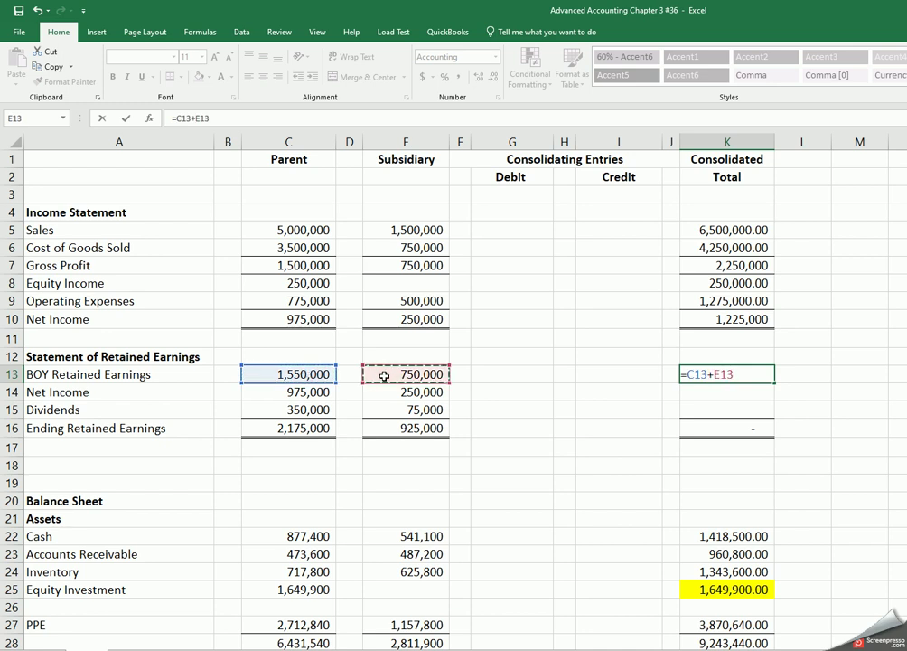
type("-")
left_click(506, 370)
type("+")
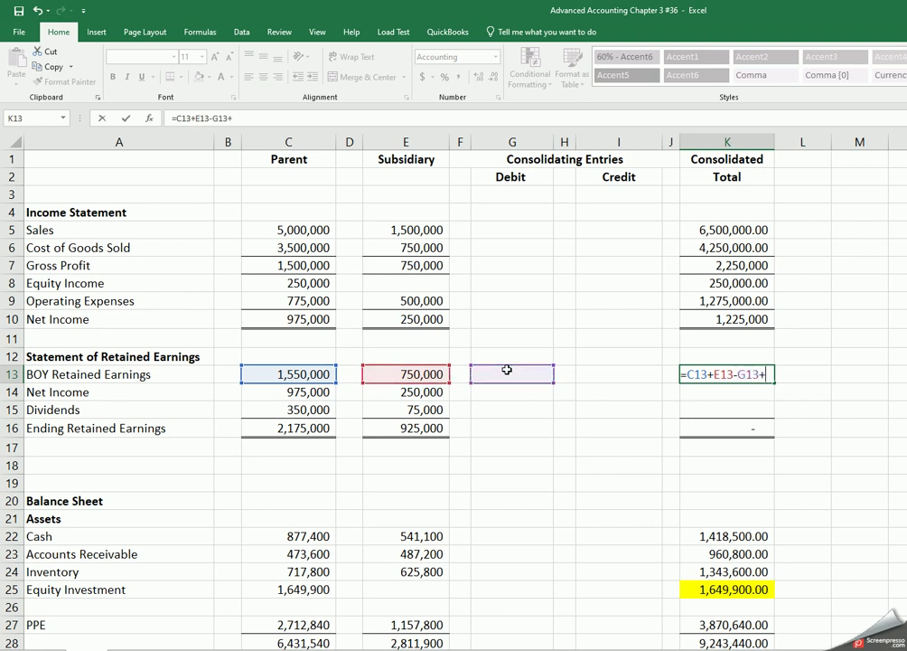
left_click(622, 374)
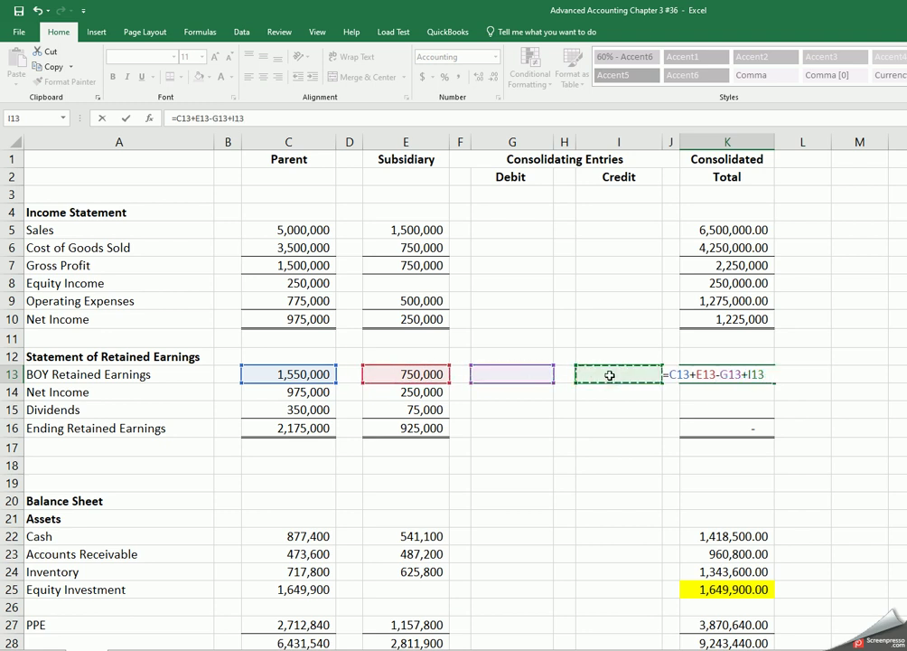
key("Return")
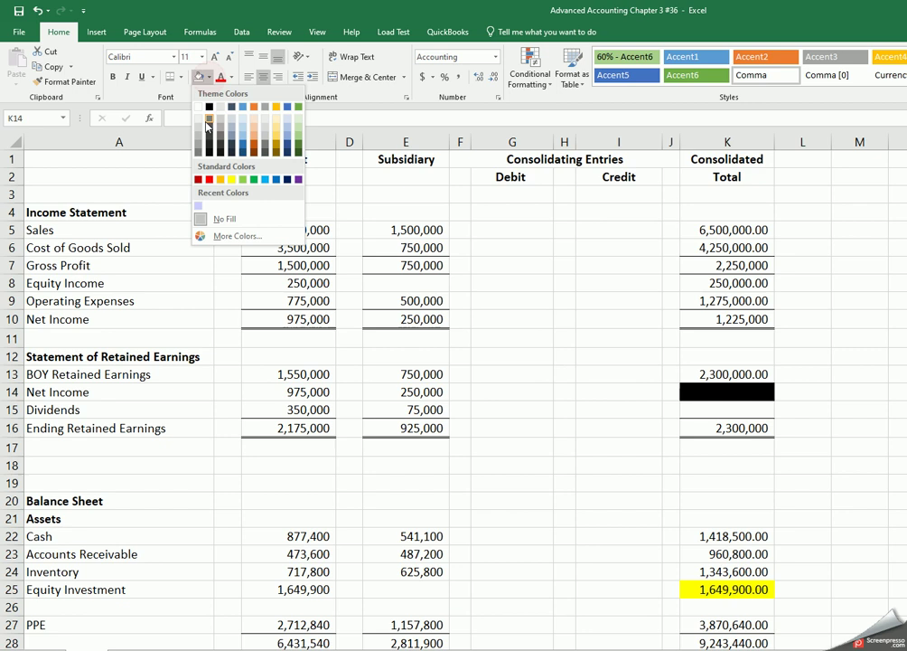
Step: Change K14's fill from black to light grey
left_click(213, 218)
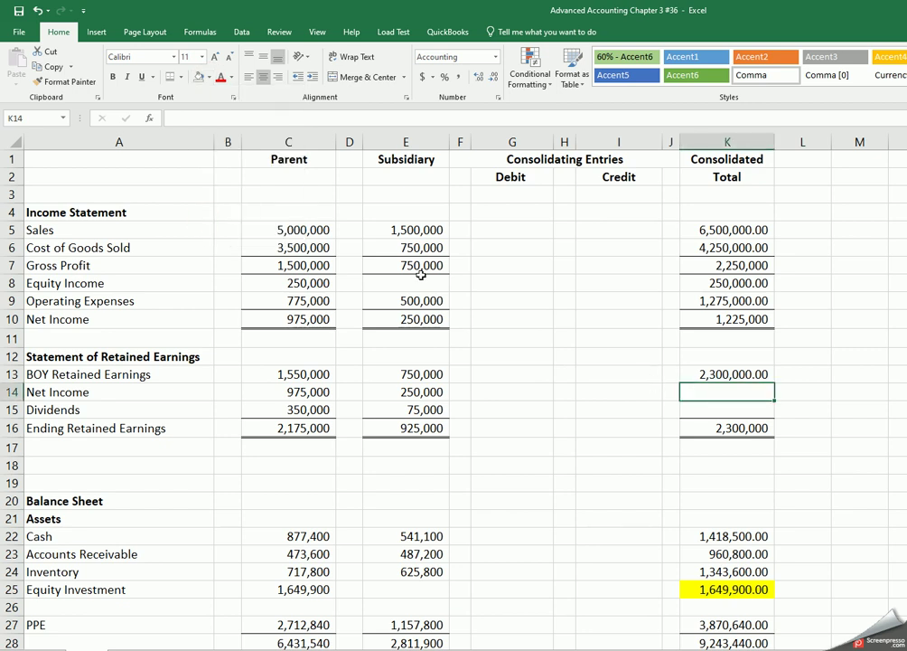
left_click(208, 77)
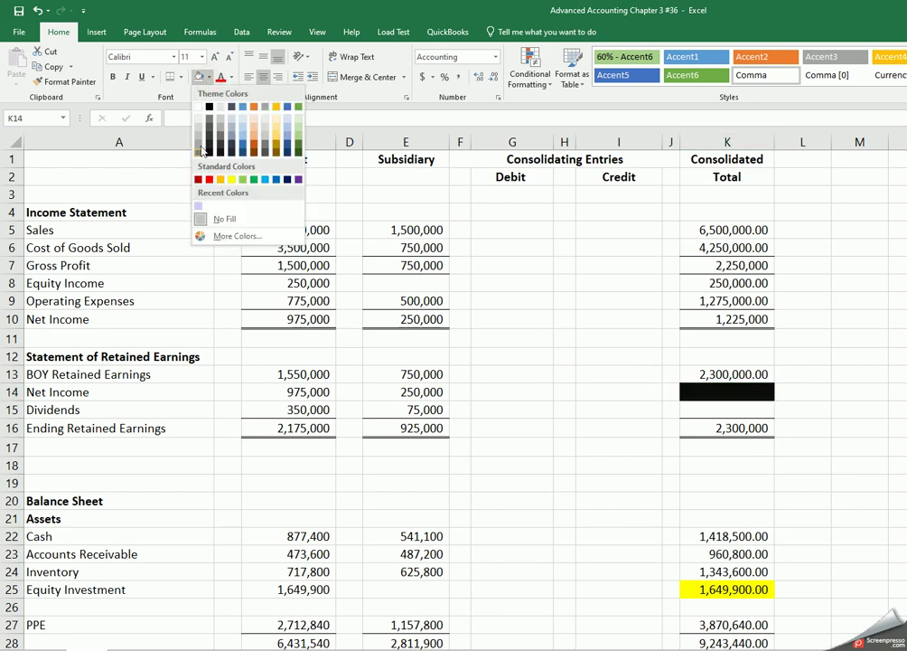
left_click(199, 129)
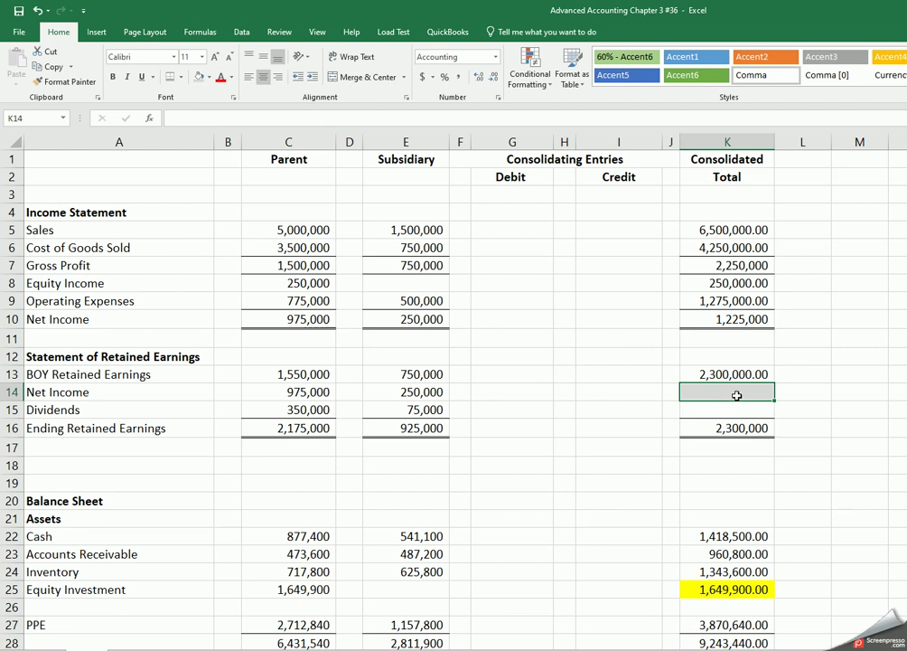
Step: Link K14 to consolidated Net Income in K10, showing 1,225,000.00
type("=")
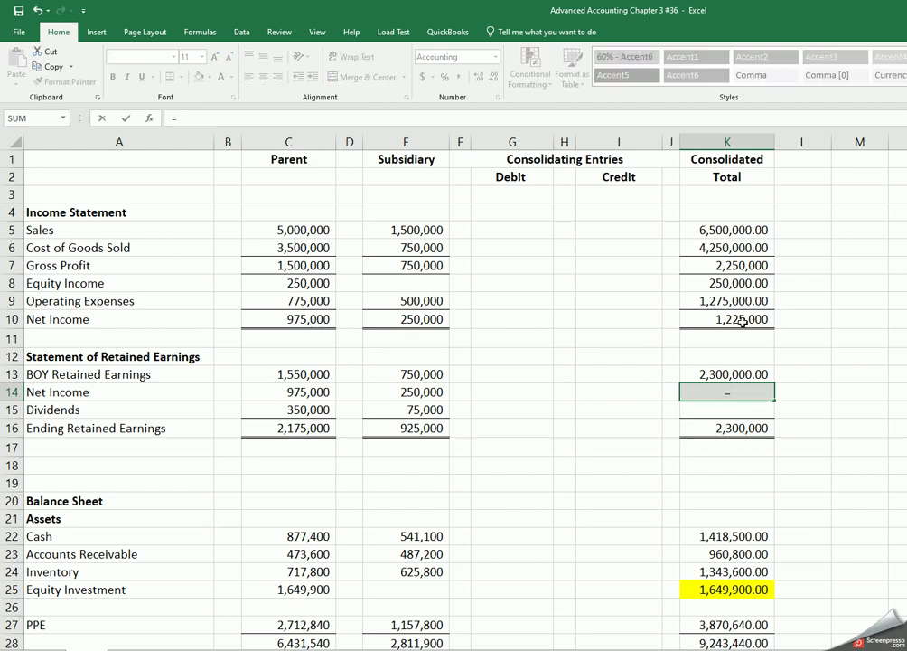
left_click(741, 321)
key("Return")
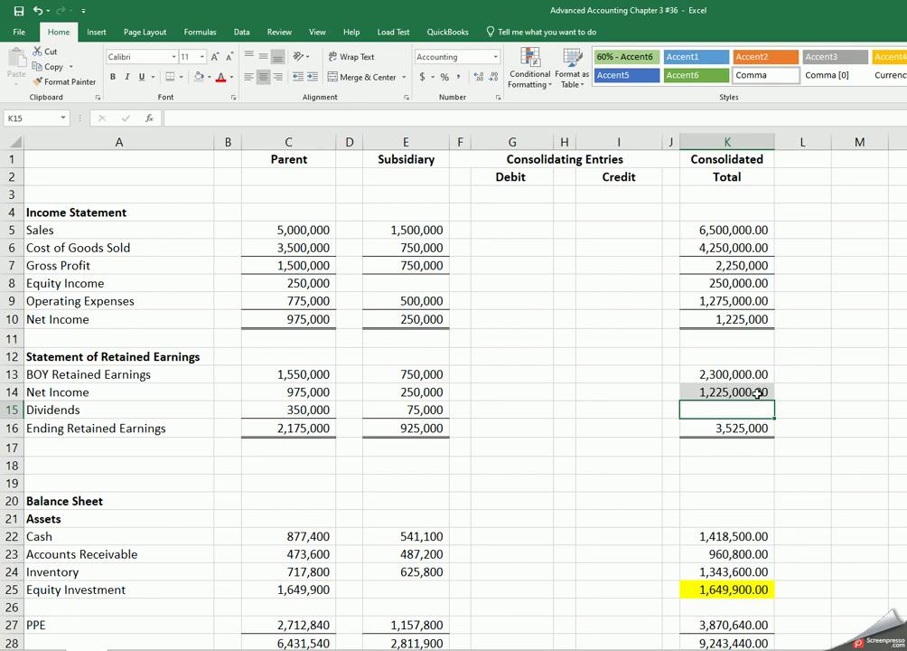
Step: Build K15's consolidated Dividends formula from C15, G15 and I15, showing 350,000.00
type("=")
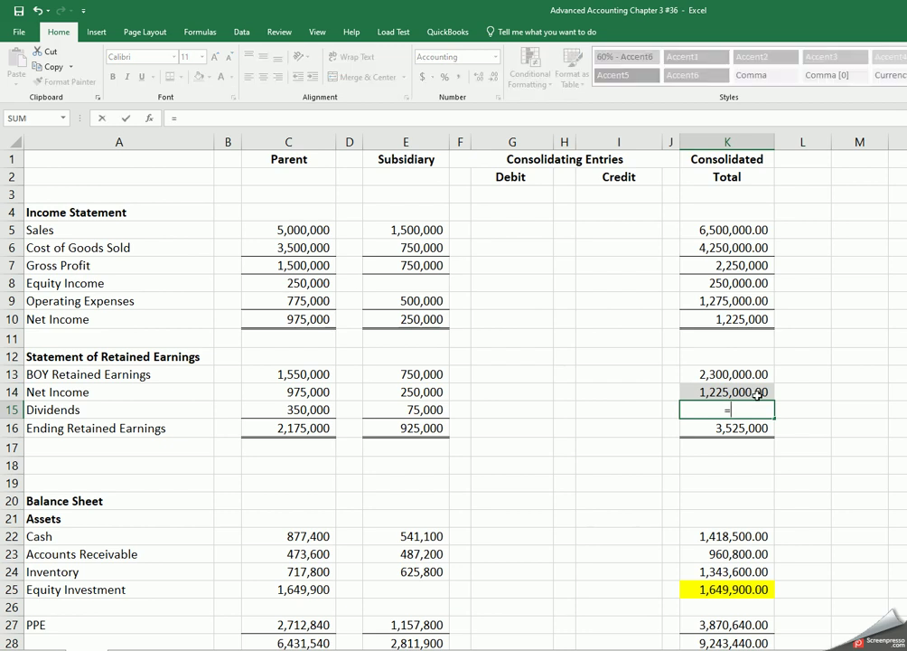
left_click(288, 410)
type("+")
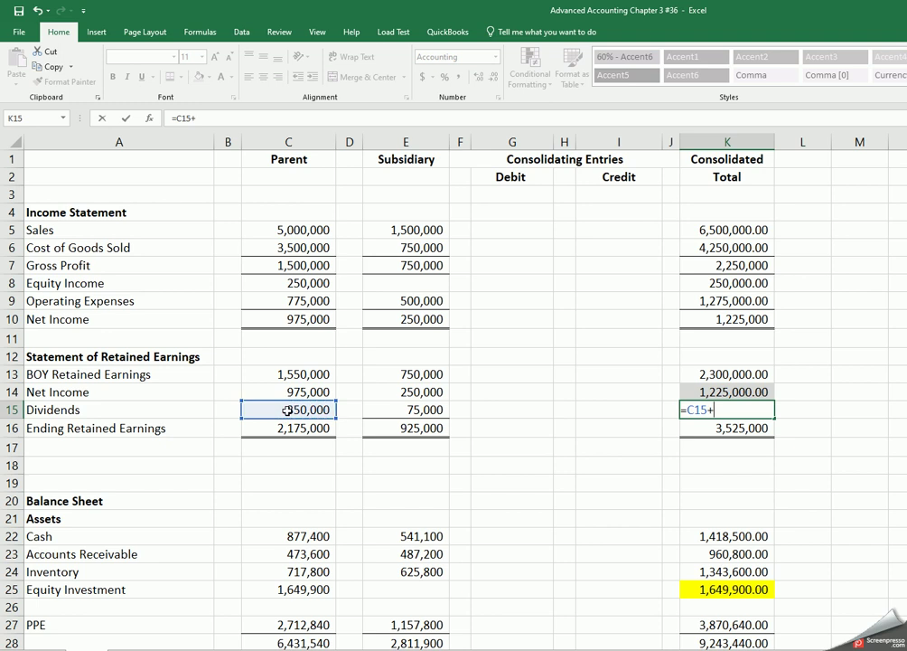
left_click(385, 411)
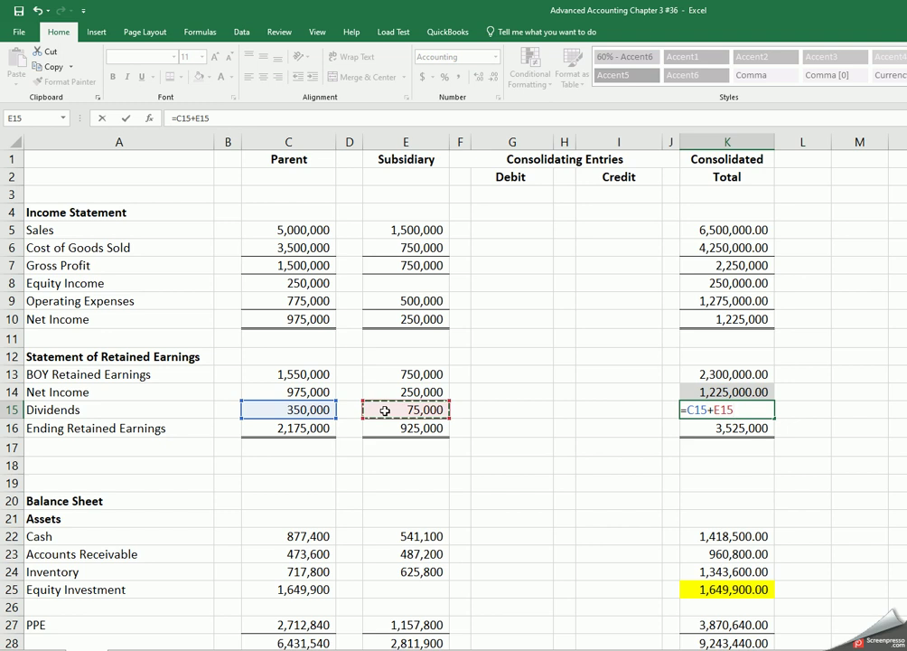
left_click(494, 412)
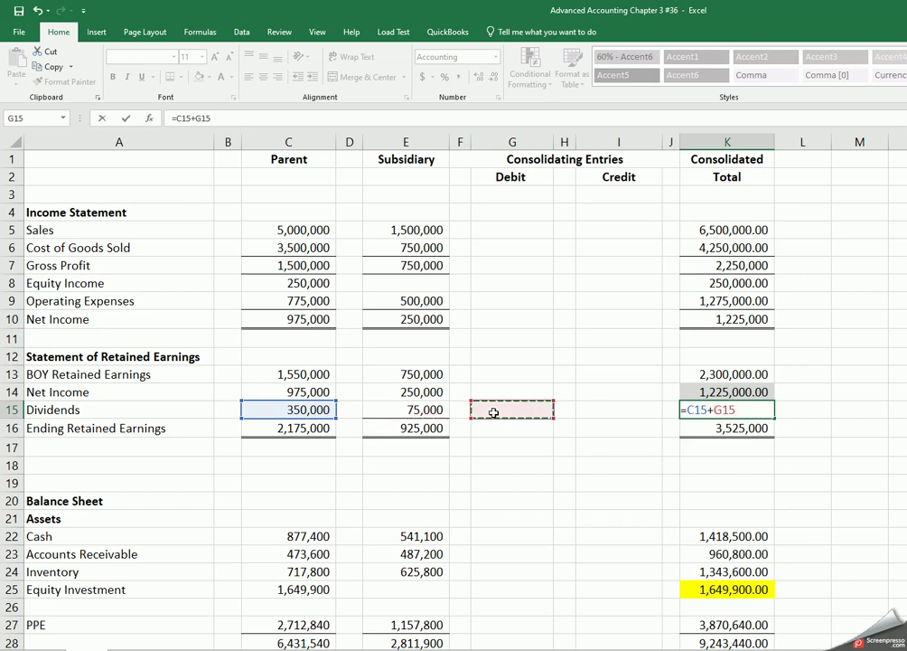
type("+")
left_click(494, 412)
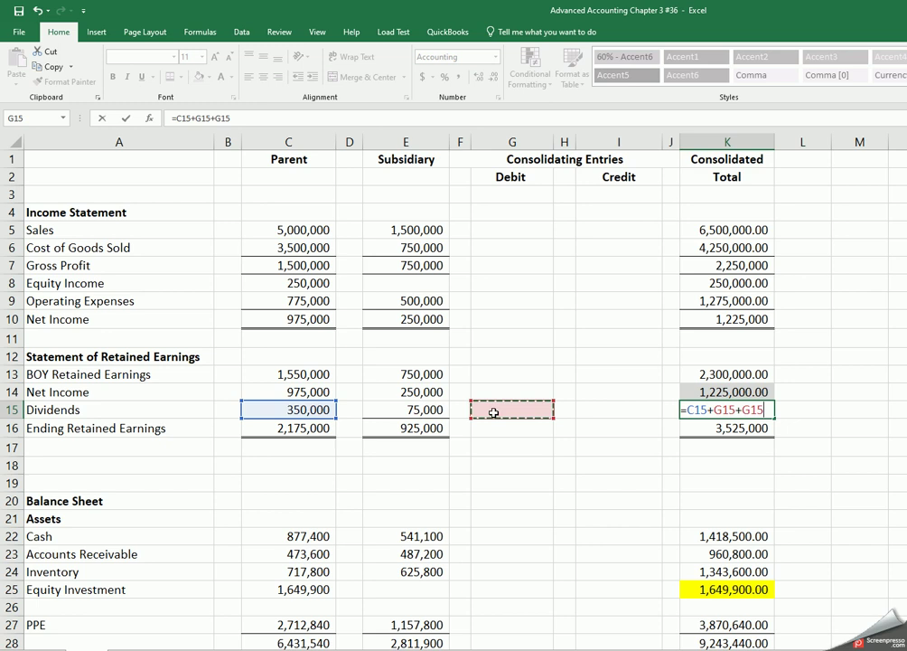
type("-")
left_click(591, 410)
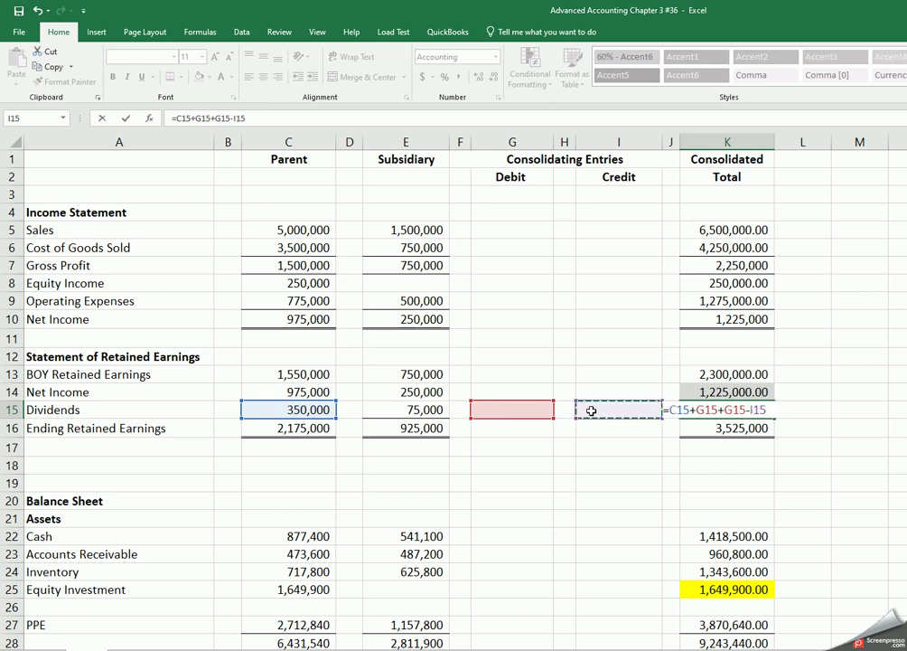
key("Return")
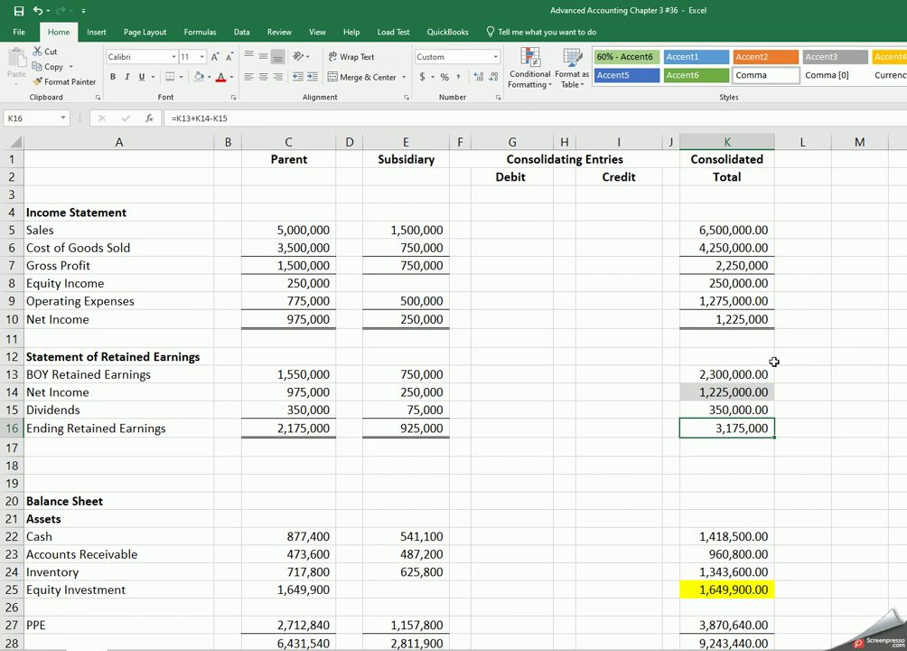
key("Down")
key("Down")
Step: Replace the value in K36 with =K16, so consolidated Retained Earnings shows 3,175,000.00
key("Up")
key("Up")
key("Down")
key("Down")
key("Down")
key("Down")
key("Down")
key("Down")
key("Down")
key("Down")
key("Down")
key("Down")
key("Down")
key("Down")
key("Down")
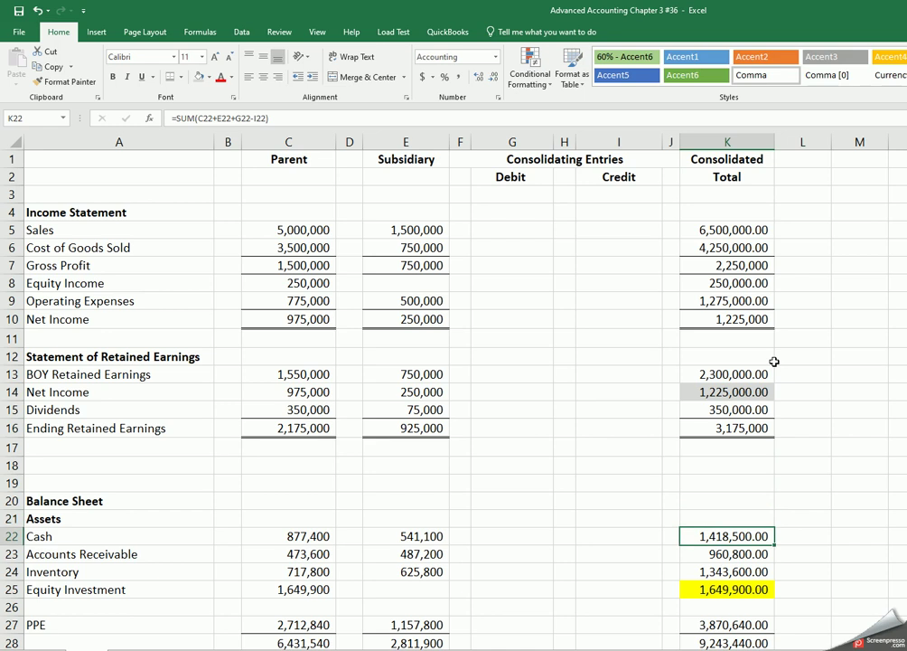
key("Down")
key("Down")
key("Down")
key("Down")
key("Down")
key("Down")
key("Down")
key("Down")
key("Down")
key("Down")
key("Down")
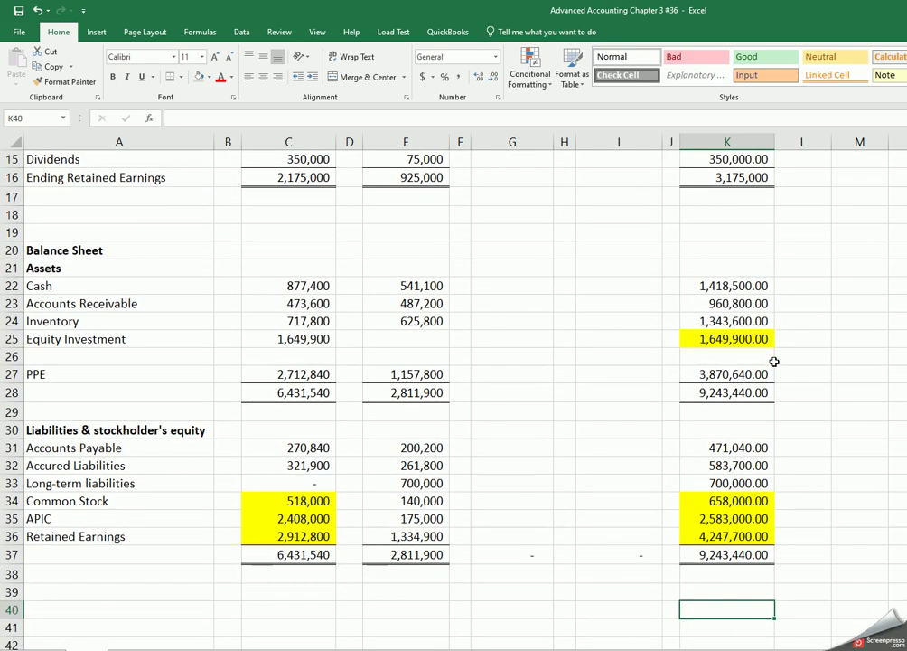
key("Up")
key("Up")
key("Up")
key("Up")
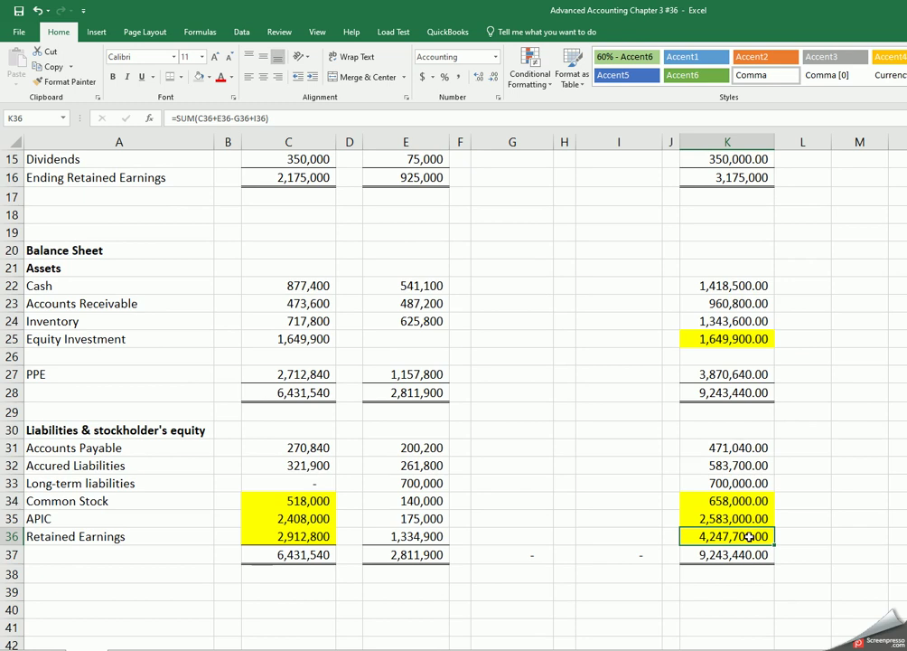
key("Delete")
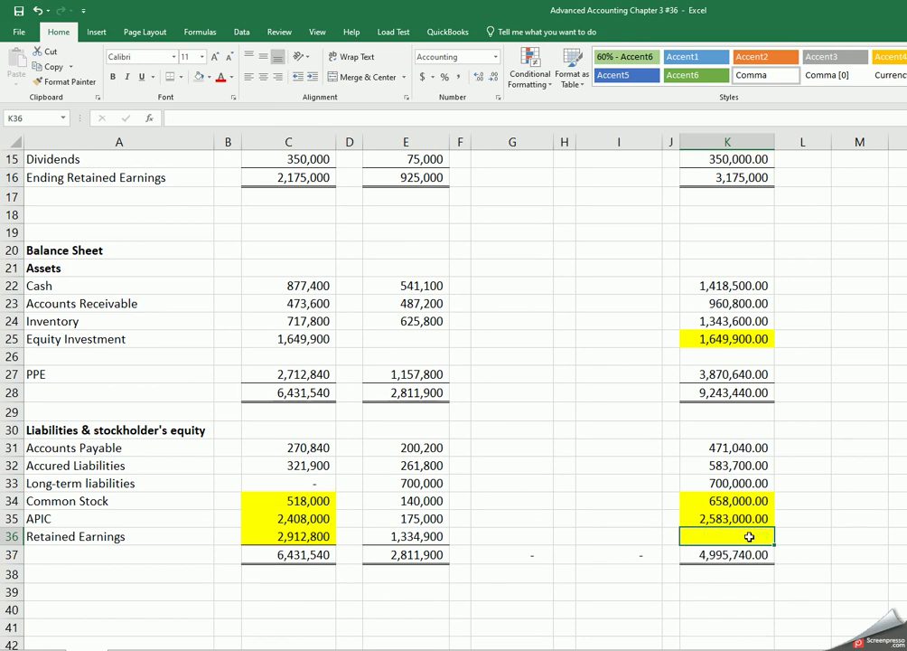
type("=")
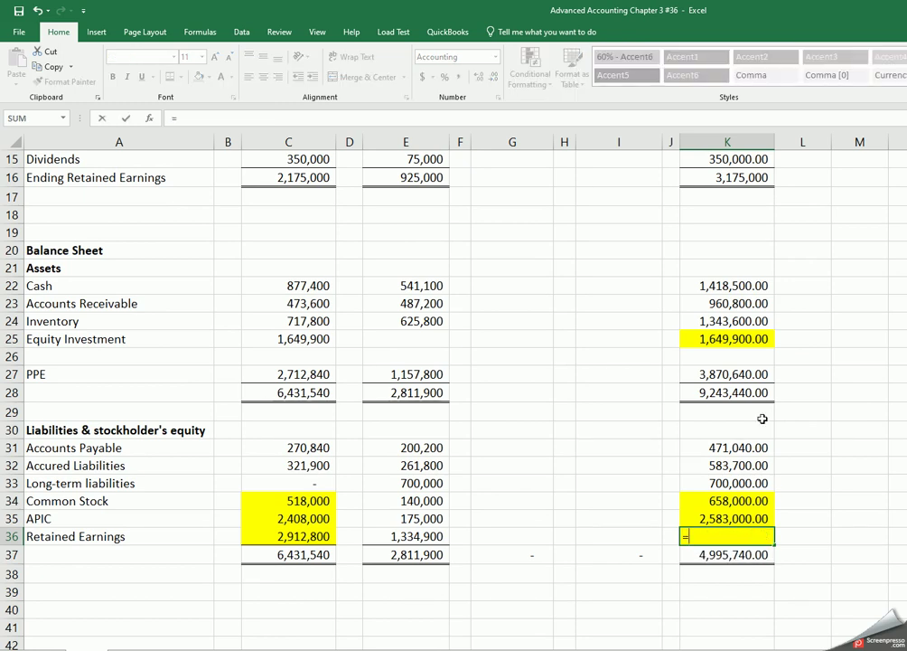
left_click(739, 180)
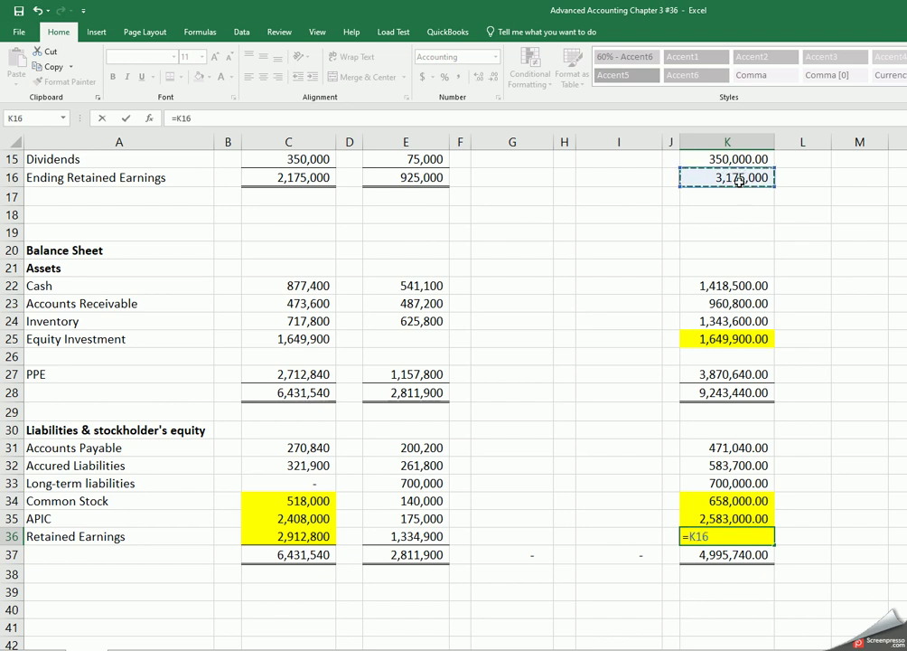
key("Return")
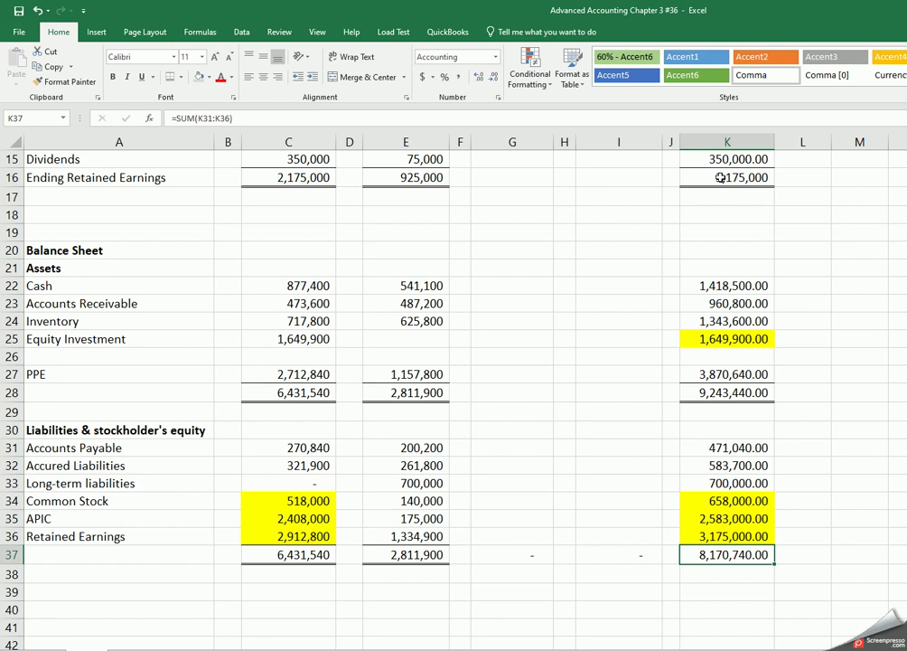
key("Up")
key("Up")
key("Up")
key("Up")
key("Up")
key("Up")
key("Up")
key("Up")
key("Up")
key("Up")
key("Up")
key("Up")
key("Up")
key("Up")
key("Up")
key("Up")
key("Up")
key("Up")
key("Up")
key("Up")
key("Up")
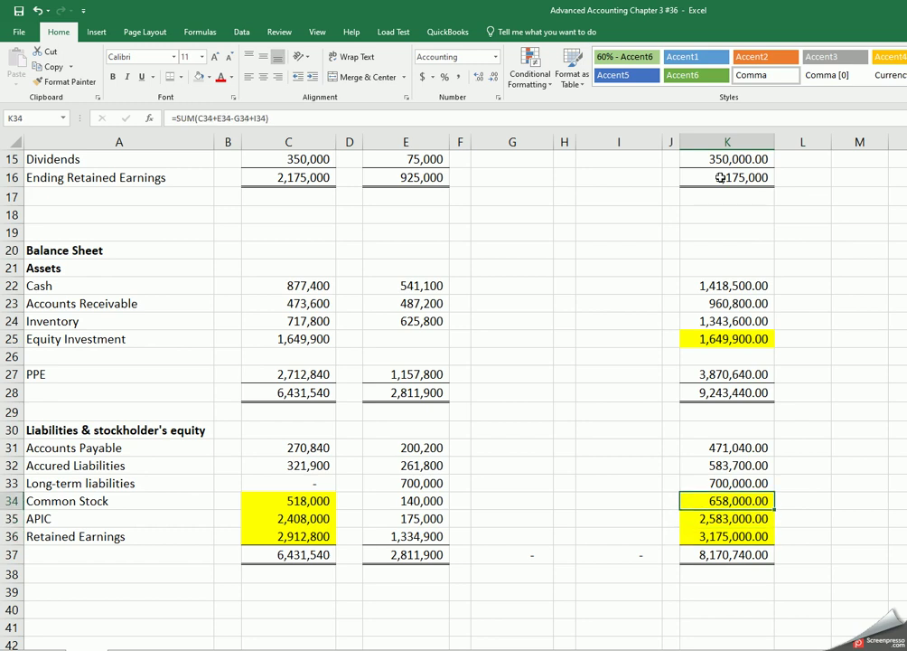
key("Up")
key("Up")
key("Up")
key("Up")
key("Up")
key("Up")
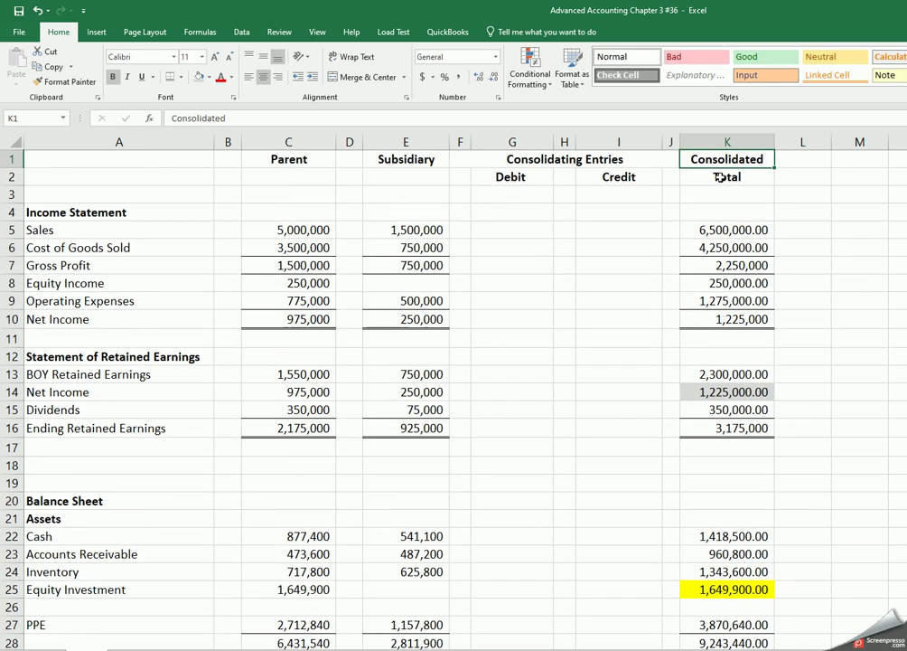